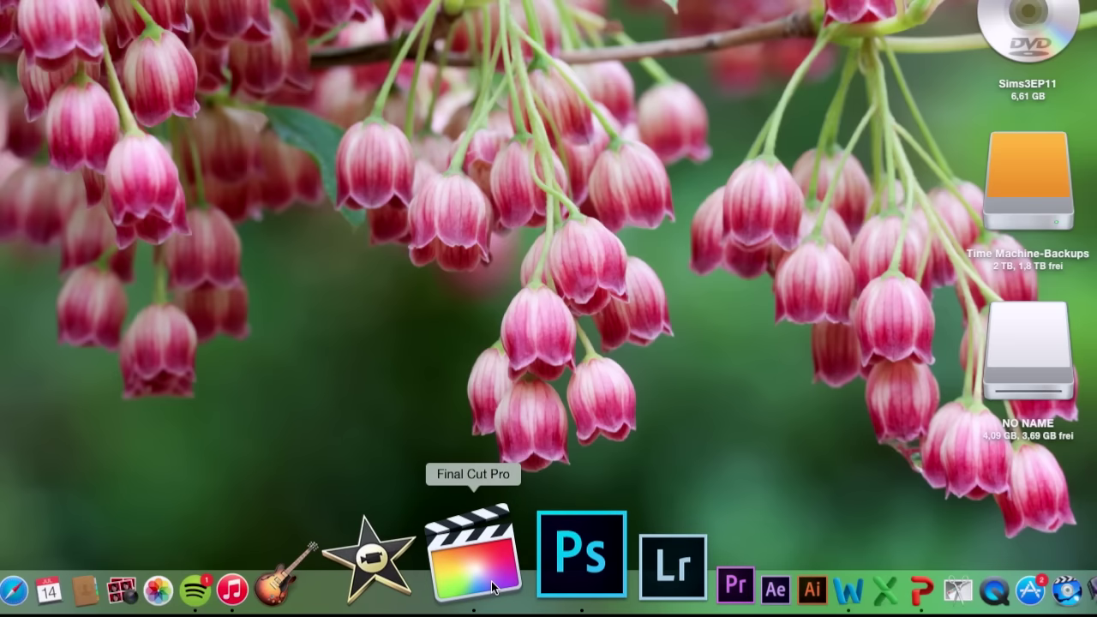
# Launch Final Cut Pro with the Bad Blood project and scroll through its layered timeline lanes.
pyautogui.click(493, 587)
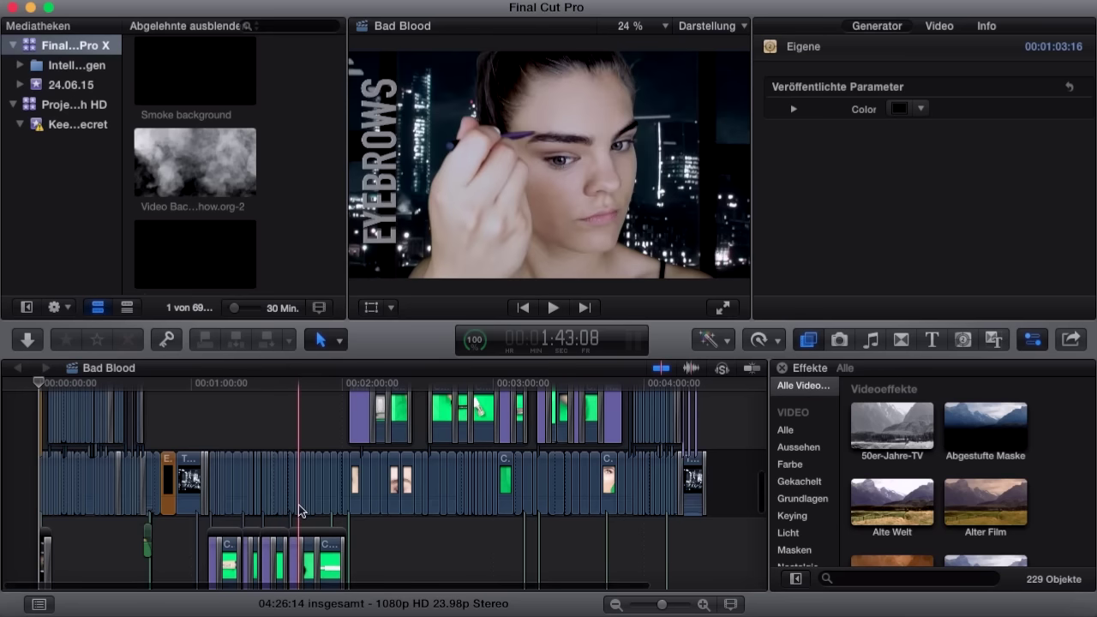
pyautogui.scroll(3, 300, 511)
pyautogui.scroll(3, 300, 511)
pyautogui.scroll(3, 301, 511)
pyautogui.scroll(3, 300, 511)
pyautogui.scroll(-10, 298, 511)
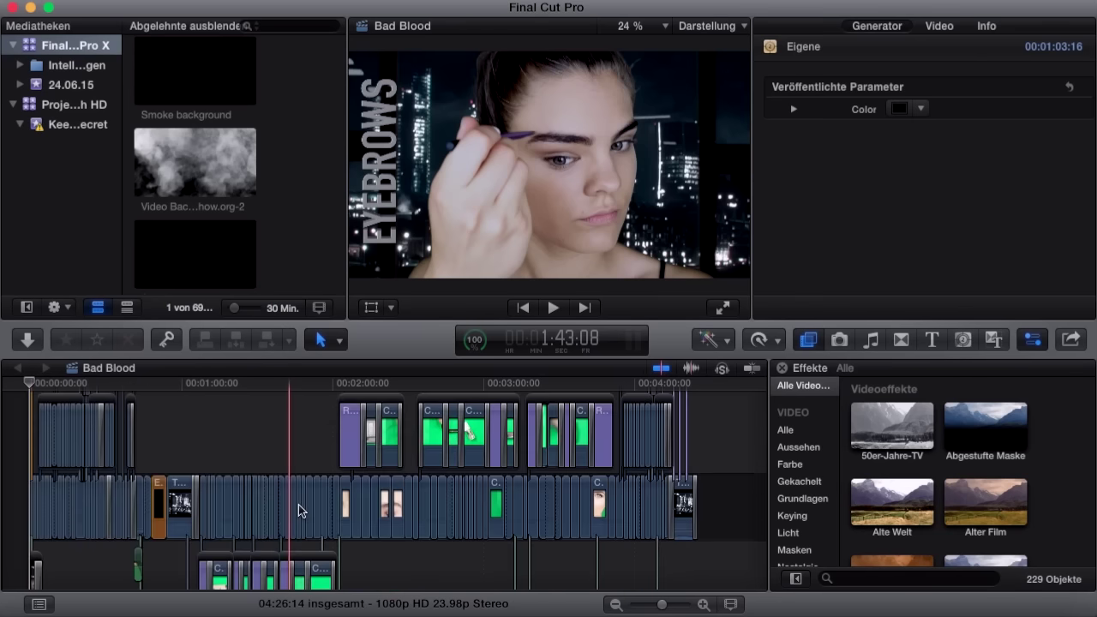
pyautogui.scroll(-2, 299, 506)
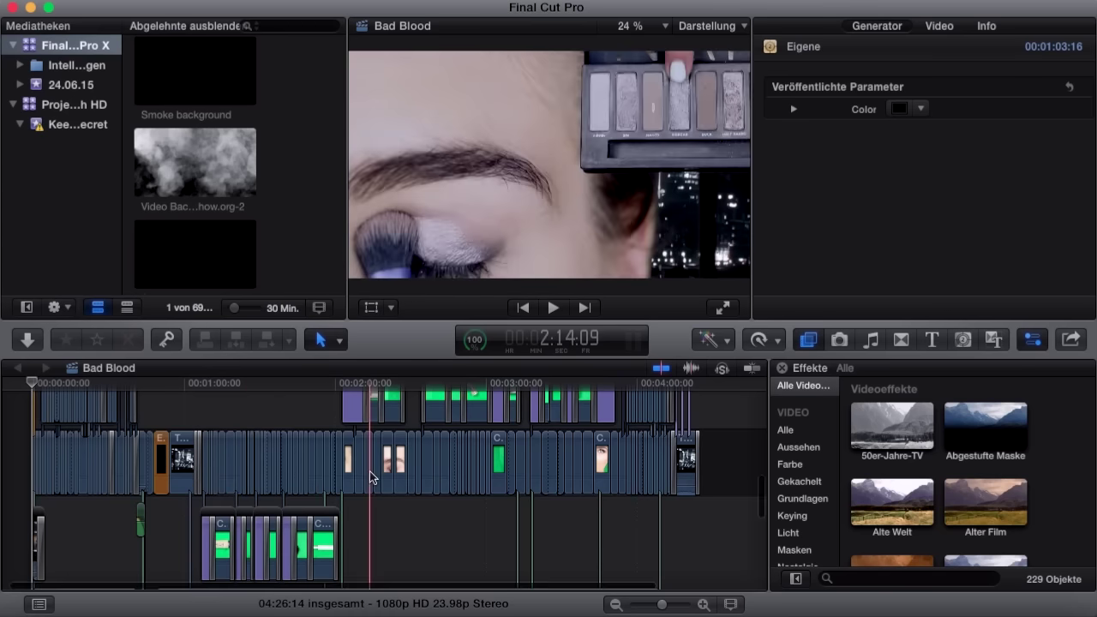
pyautogui.scroll(5, 307, 468)
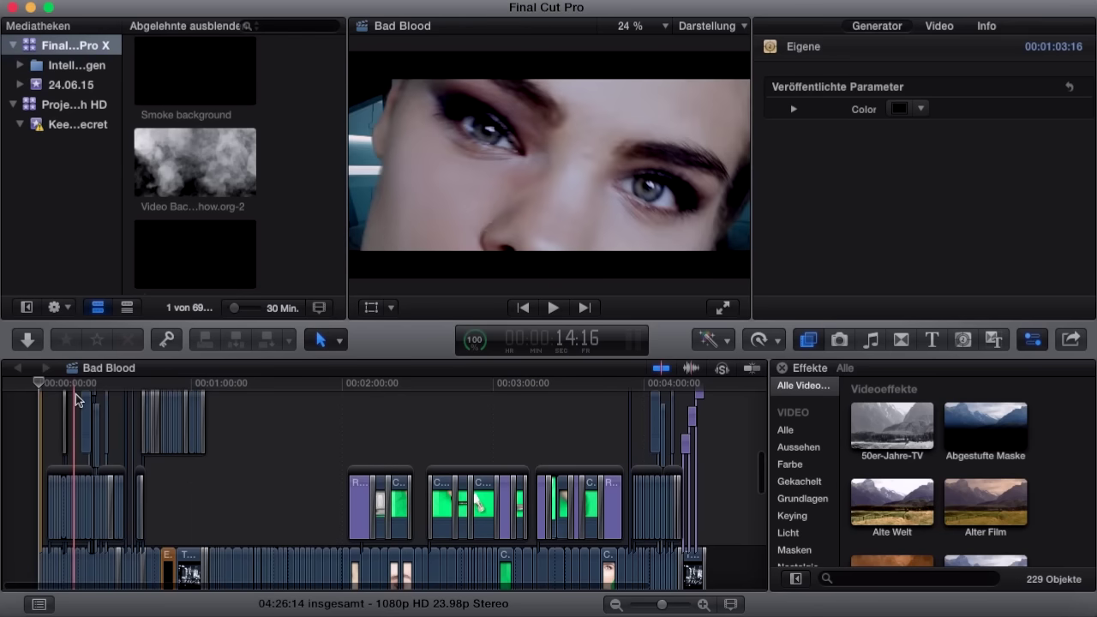
pyautogui.scroll(-3, 107, 435)
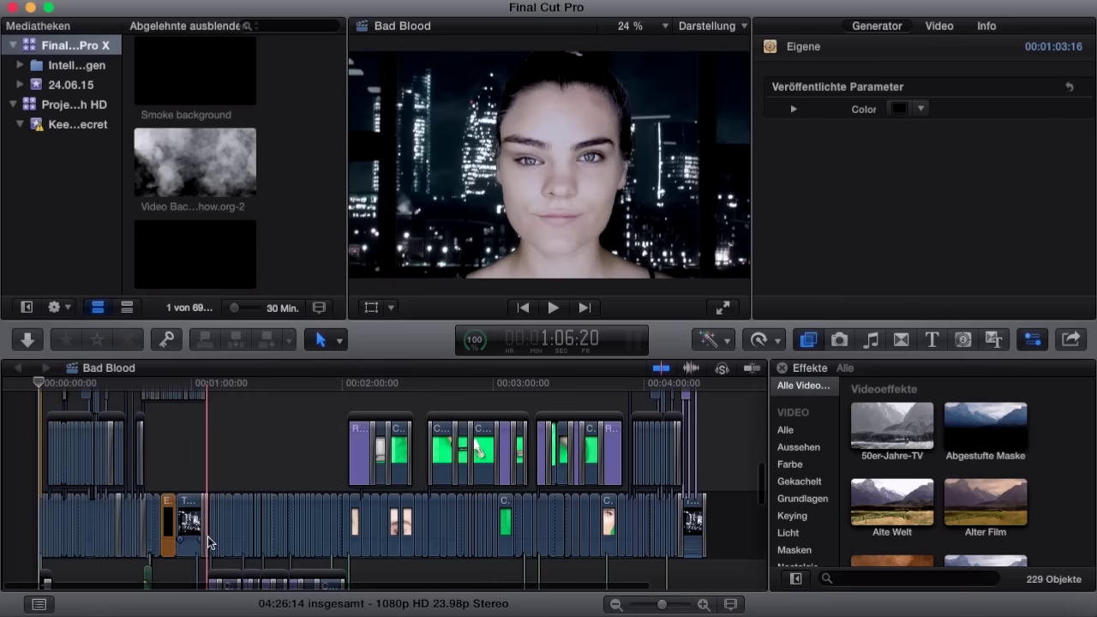
pyautogui.scroll(-3, 209, 531)
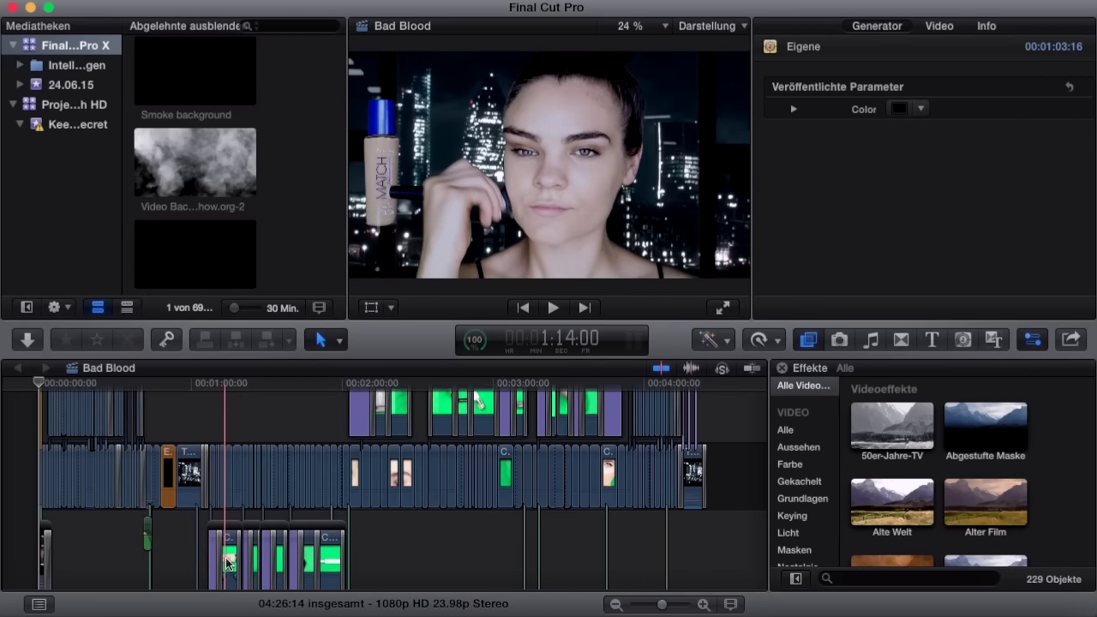
# Select the green-screen clips in the lower lane and main storyline to show their Keyer settings.
pyautogui.click(228, 564)
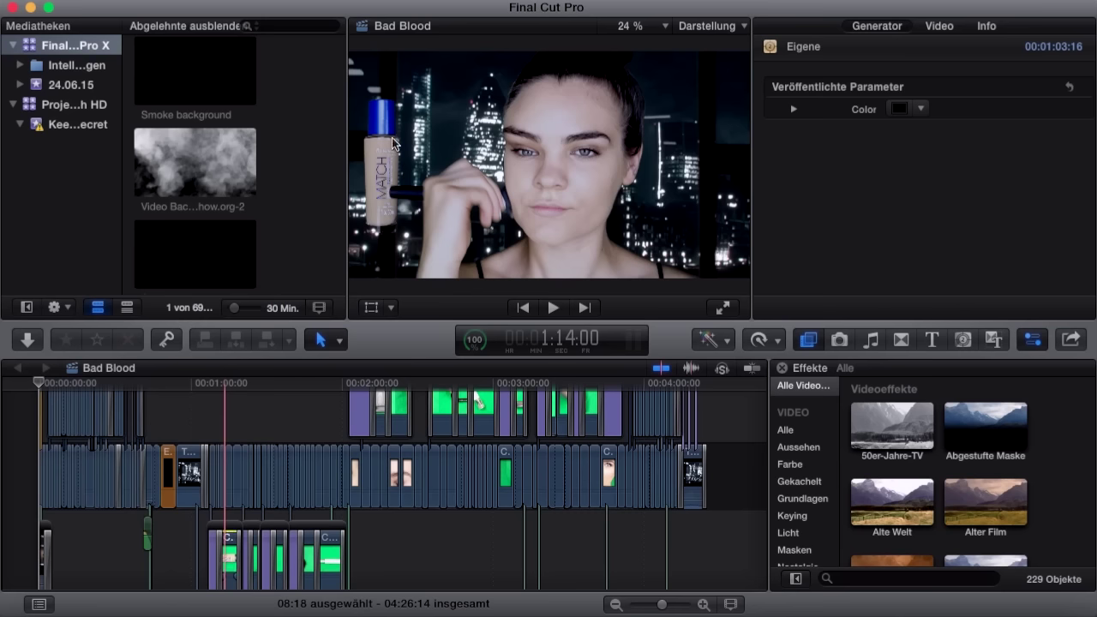
pyautogui.click(227, 565)
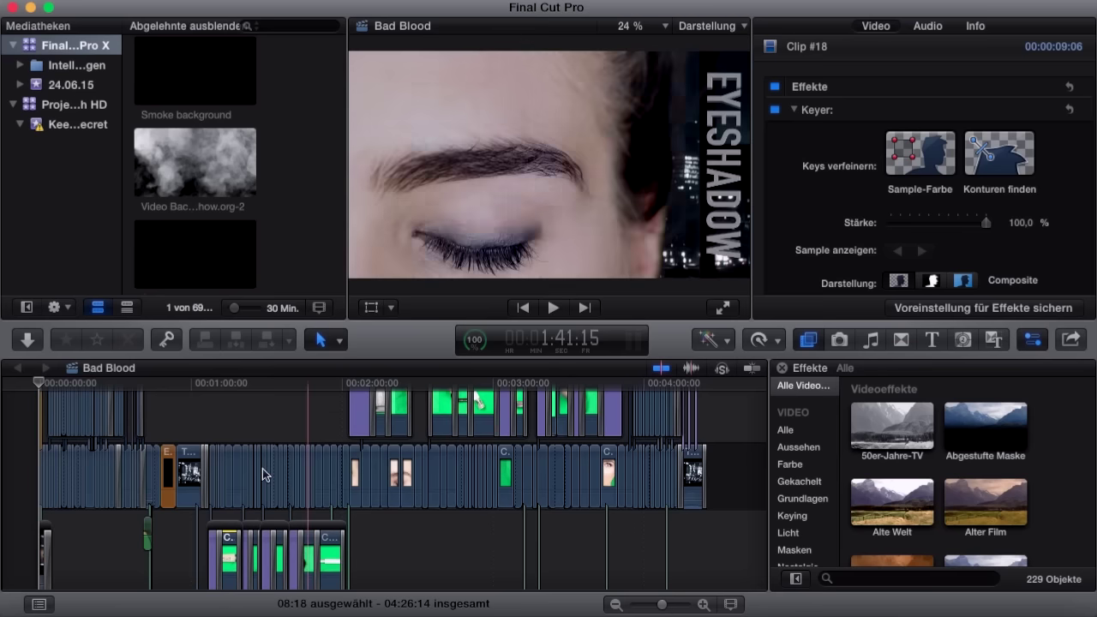
pyautogui.click(231, 427)
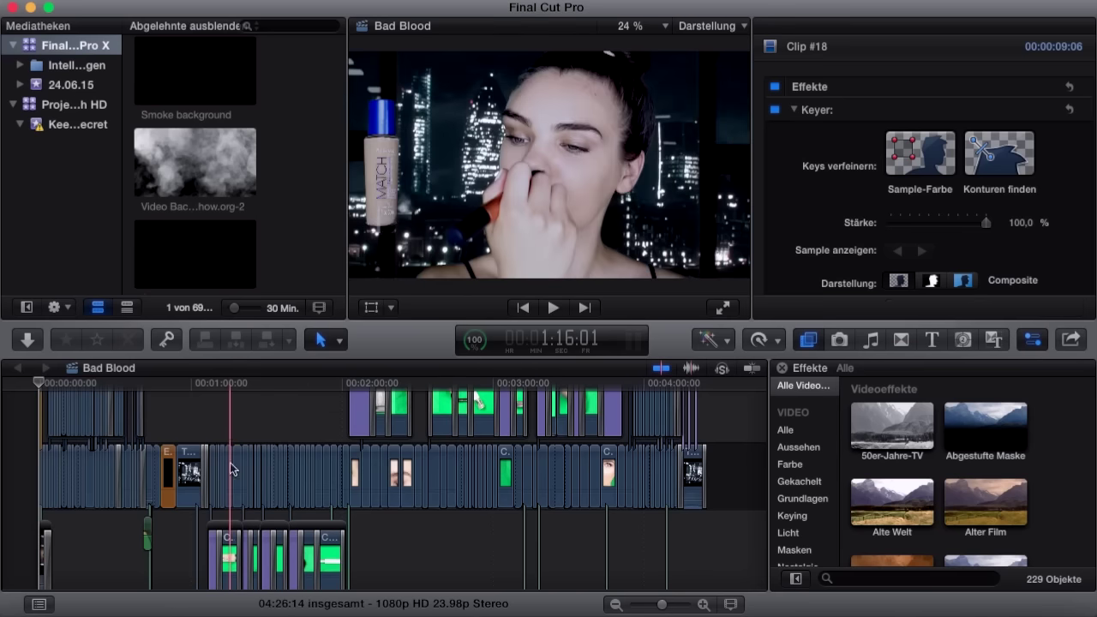
pyautogui.click(230, 462)
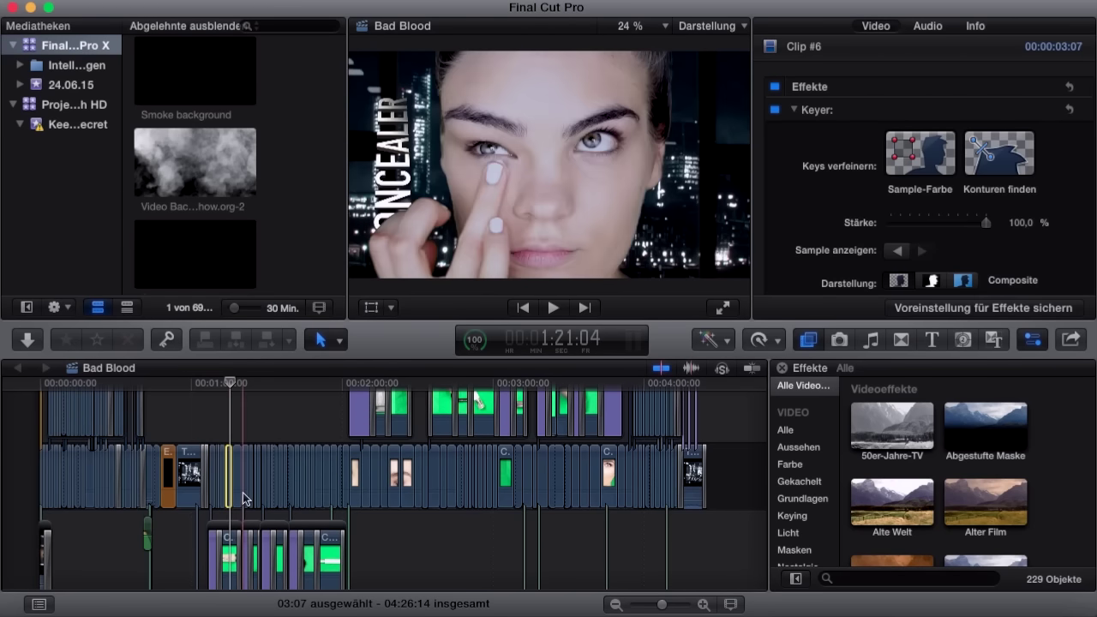
# Select the 'Taylor Swift - Bad Blood ft. Kendrick Lamar' song clip.
pyautogui.scroll(-5, 243, 499)
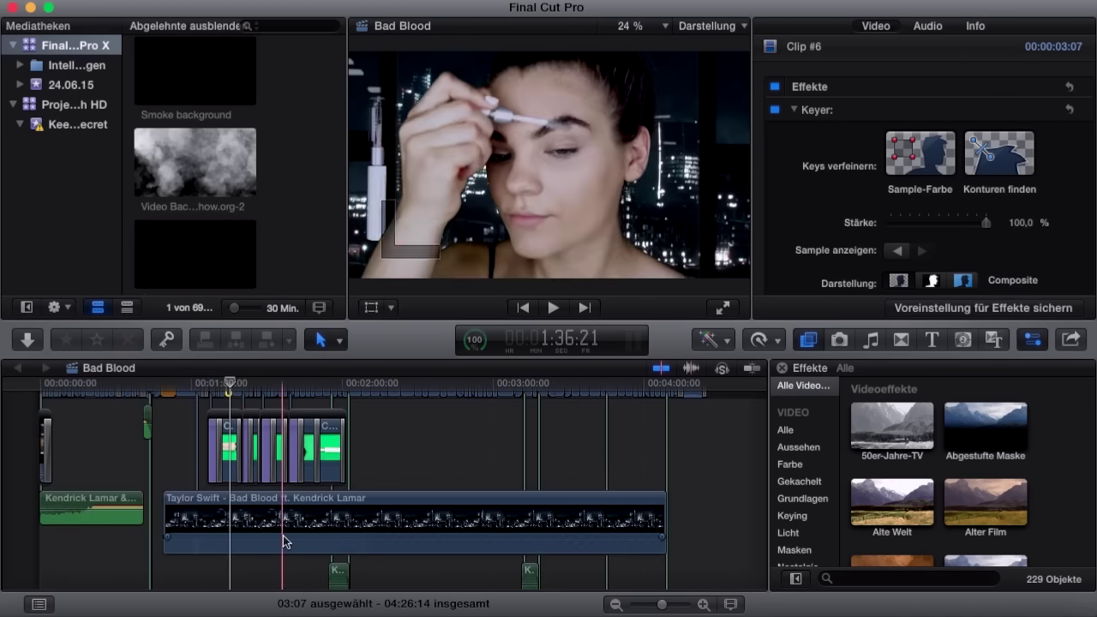
pyautogui.scroll(3, 283, 535)
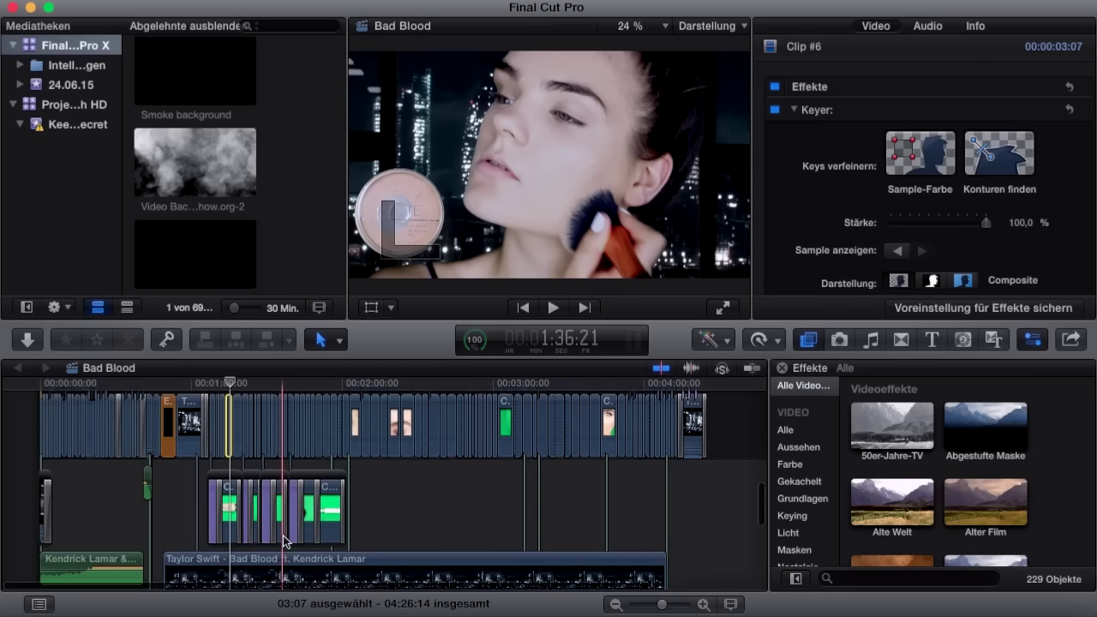
pyautogui.scroll(8, 283, 534)
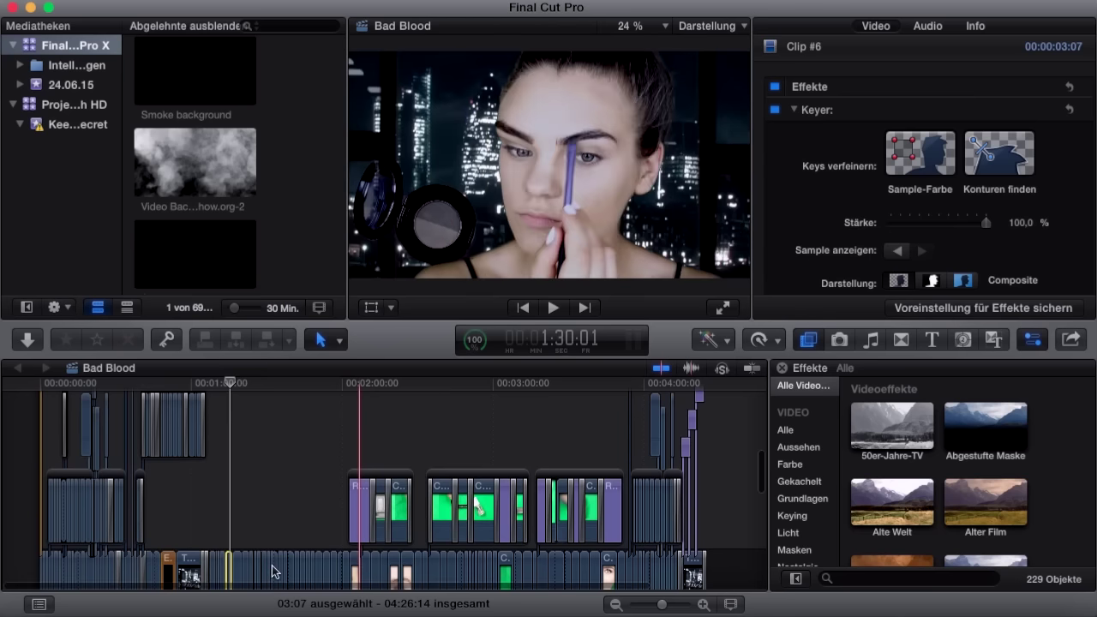
pyautogui.scroll(-3, 273, 566)
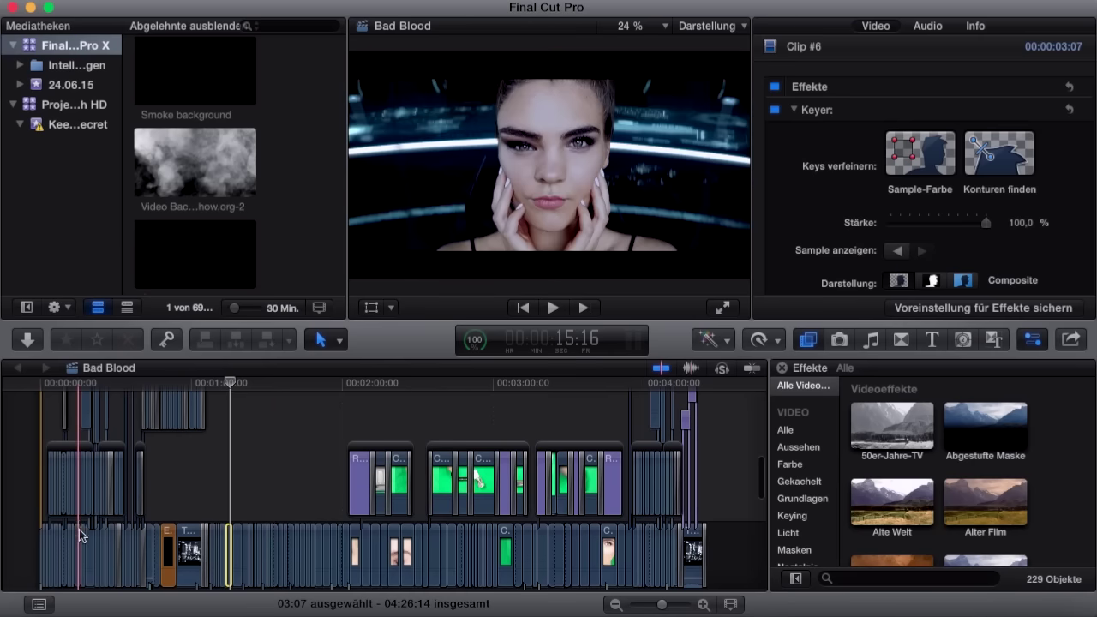
pyautogui.scroll(-3, 79, 529)
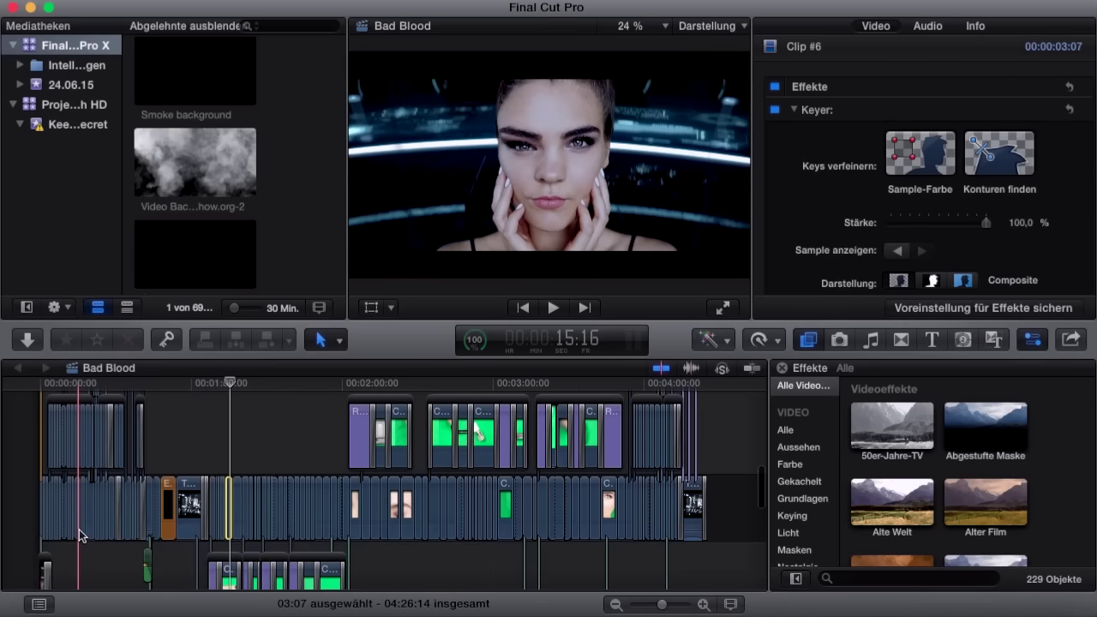
pyautogui.scroll(-5, 79, 529)
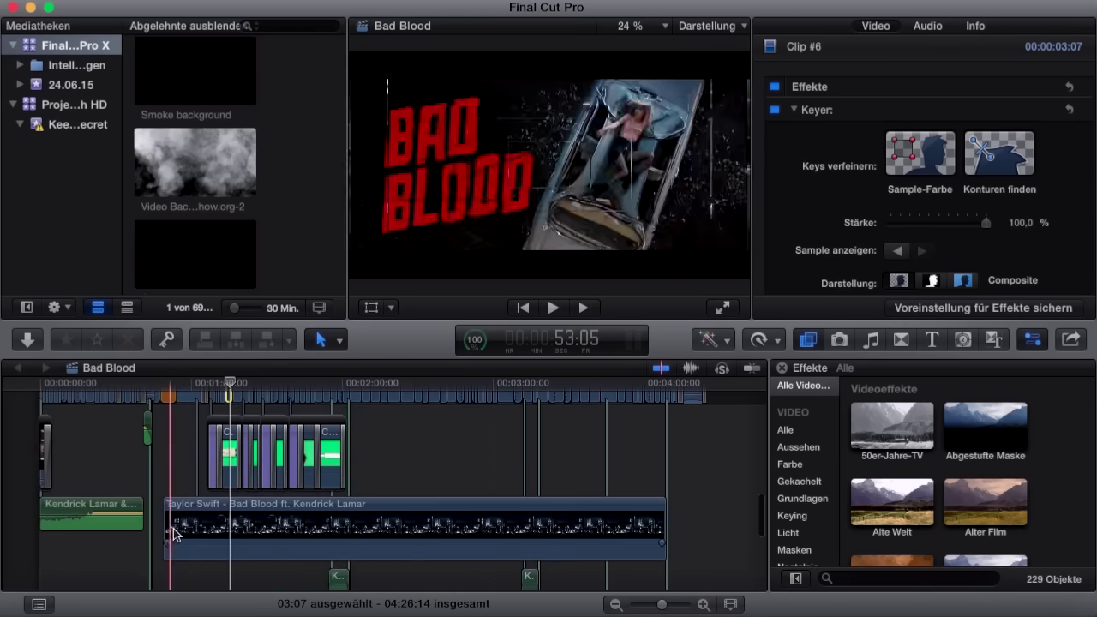
pyautogui.click(265, 538)
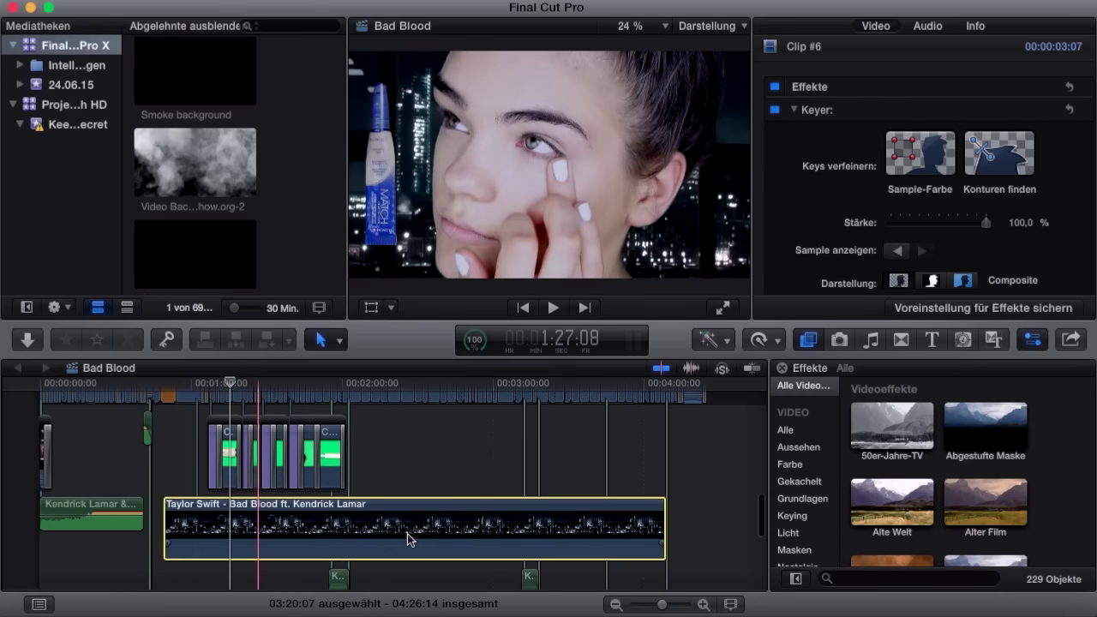
# Review the Taylor Swift clip's Transformation (scale 145,6 %) and Beschneiden settings while scrolling the lanes.
pyautogui.scroll(3, 407, 534)
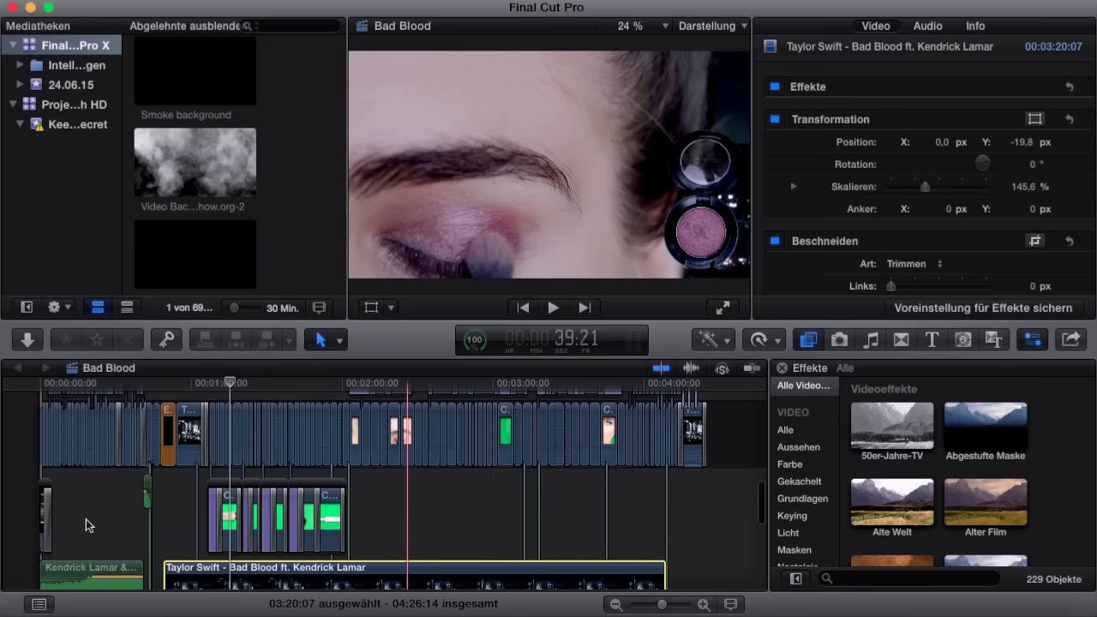
pyautogui.scroll(2, 85, 525)
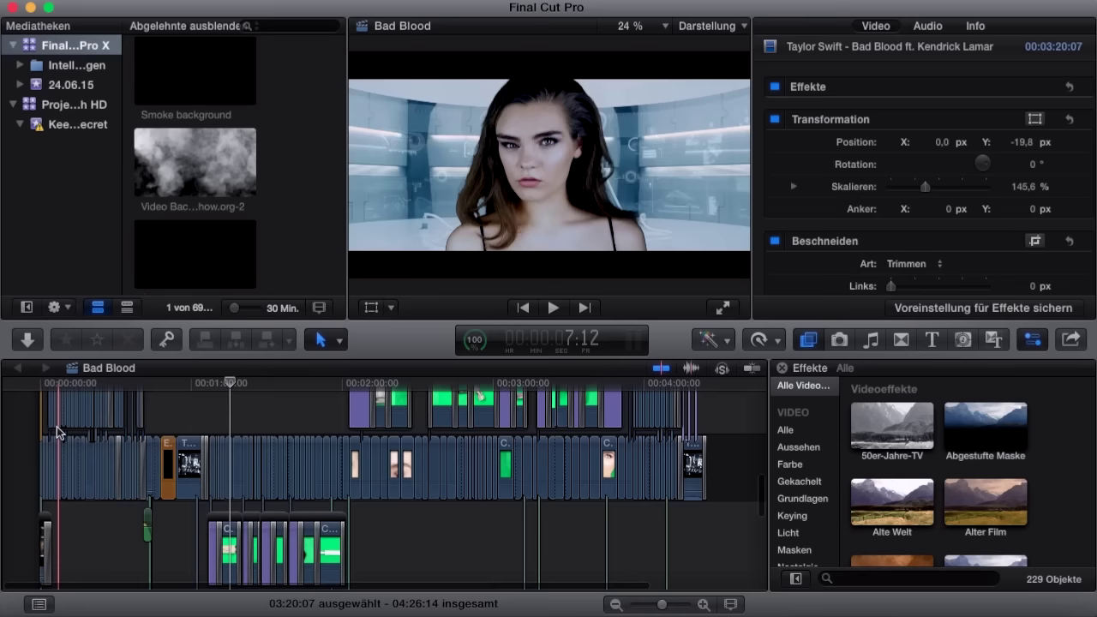
pyautogui.scroll(2, 57, 426)
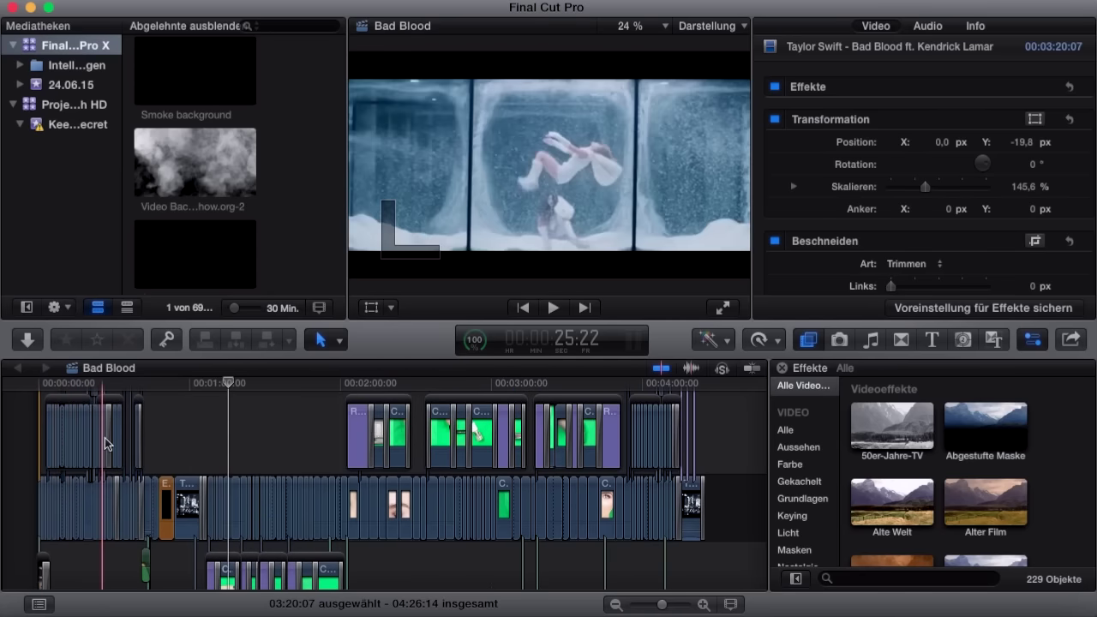
pyautogui.scroll(-4, 106, 440)
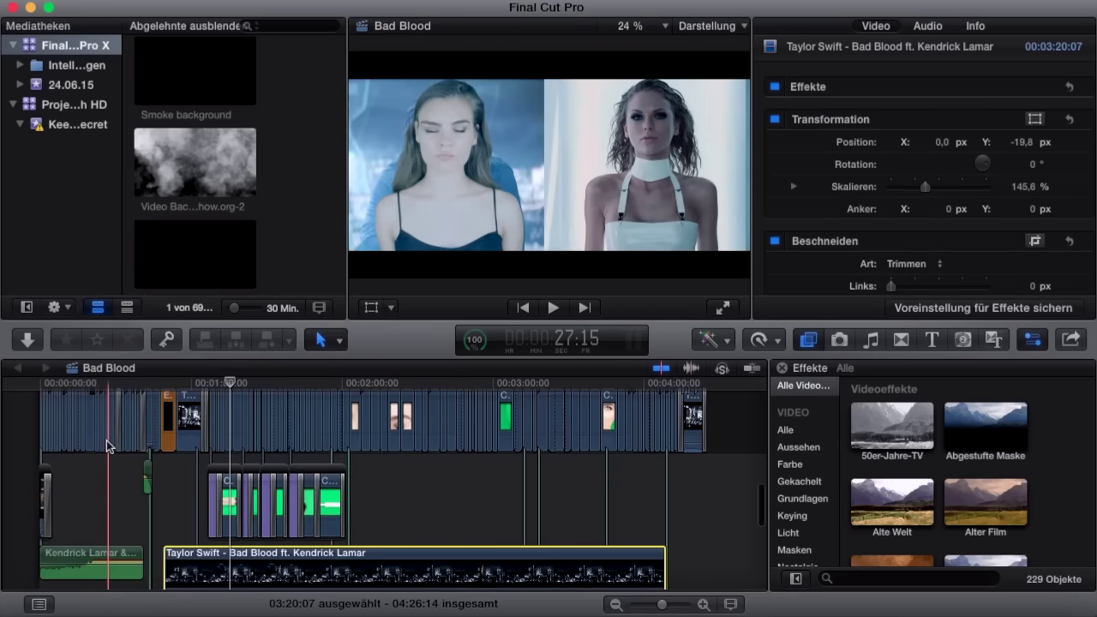
pyautogui.scroll(-3, 83, 511)
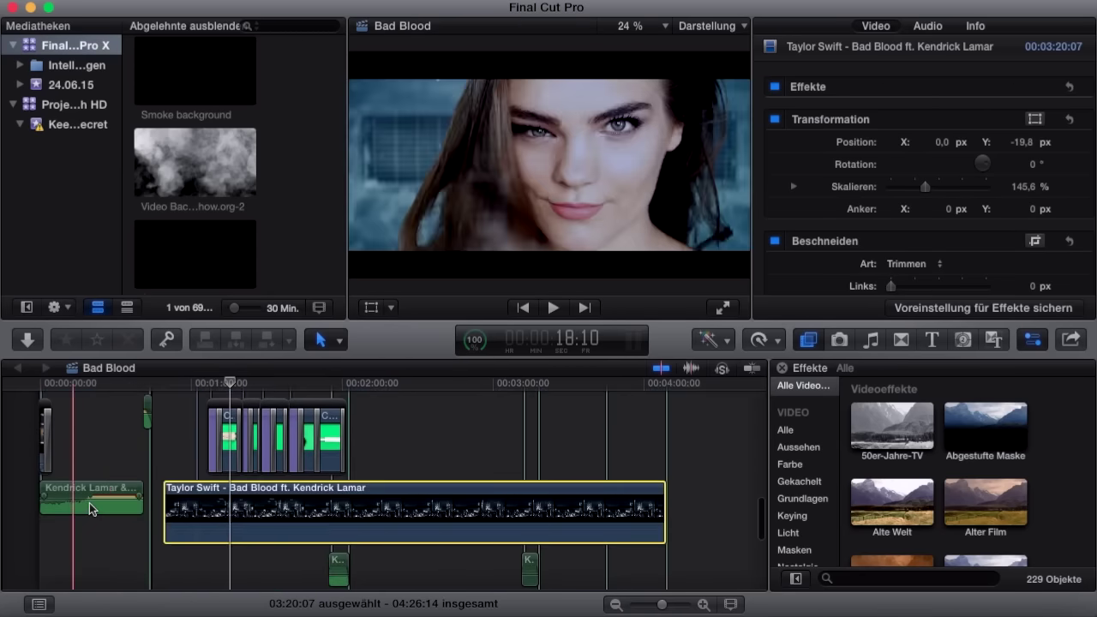
pyautogui.scroll(-3, 100, 549)
pyautogui.scroll(-1, 100, 549)
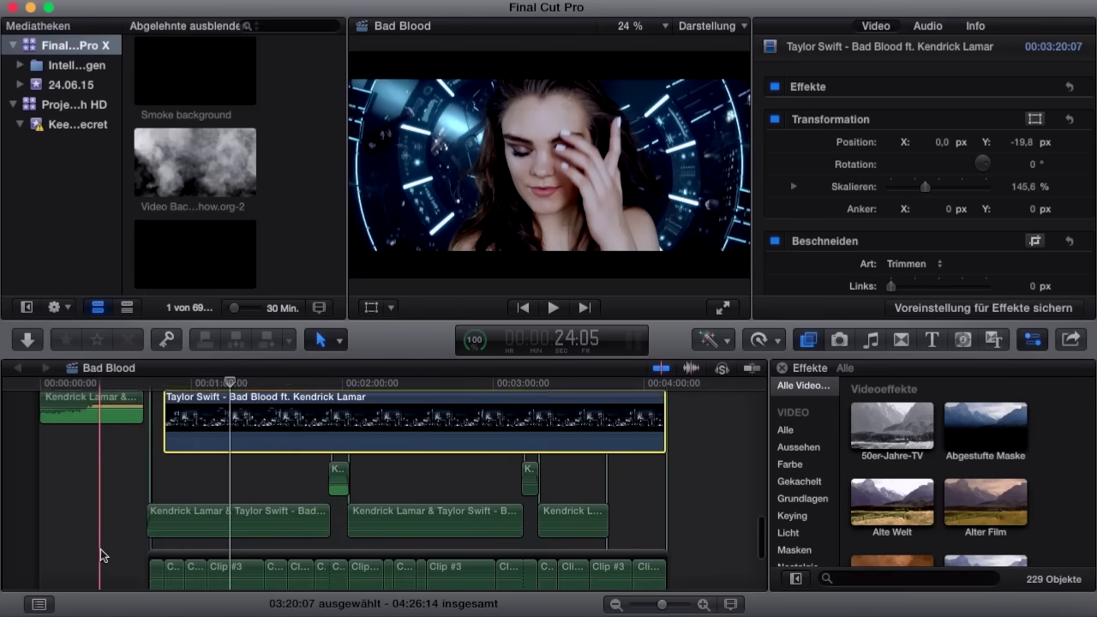
pyautogui.scroll(-2, 100, 548)
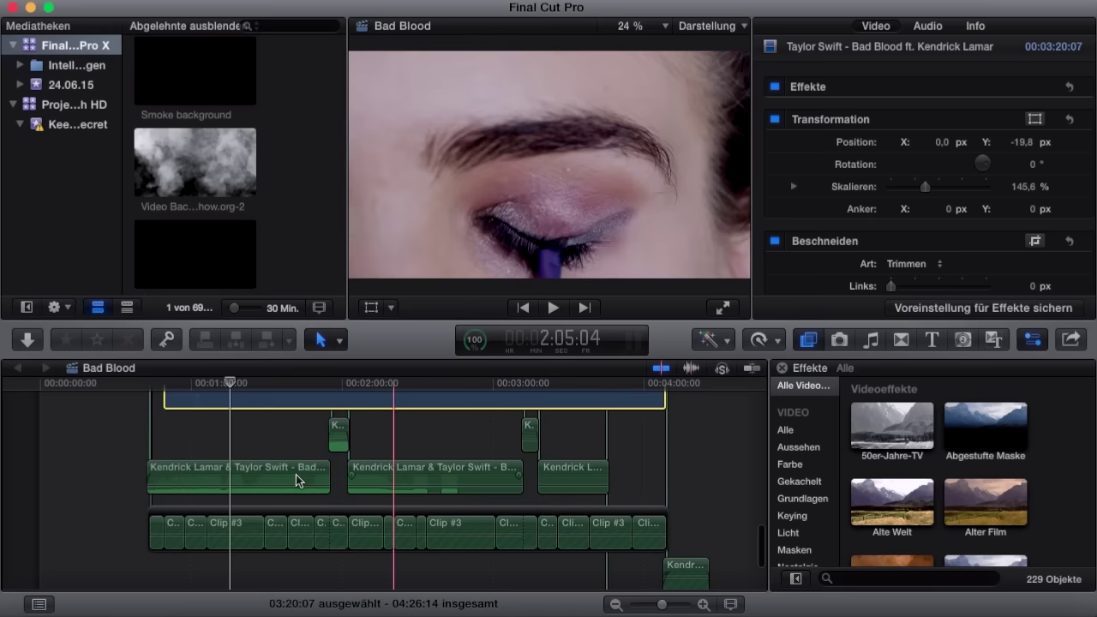
pyautogui.scroll(5, 608, 450)
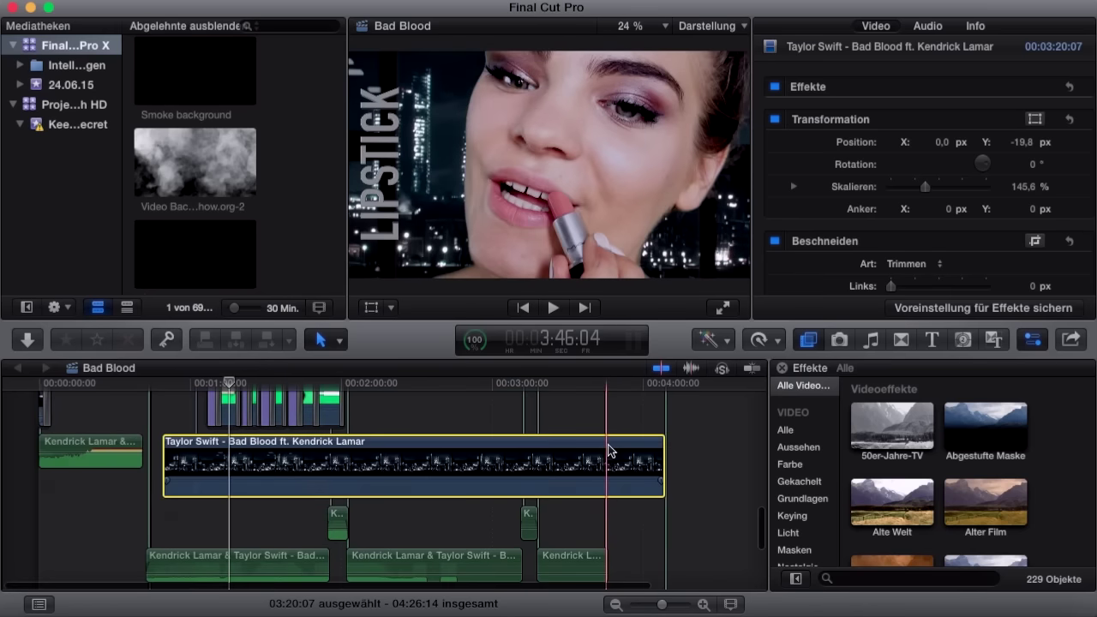
pyautogui.scroll(4, 608, 450)
pyautogui.scroll(5, 608, 450)
pyautogui.scroll(5, 83, 490)
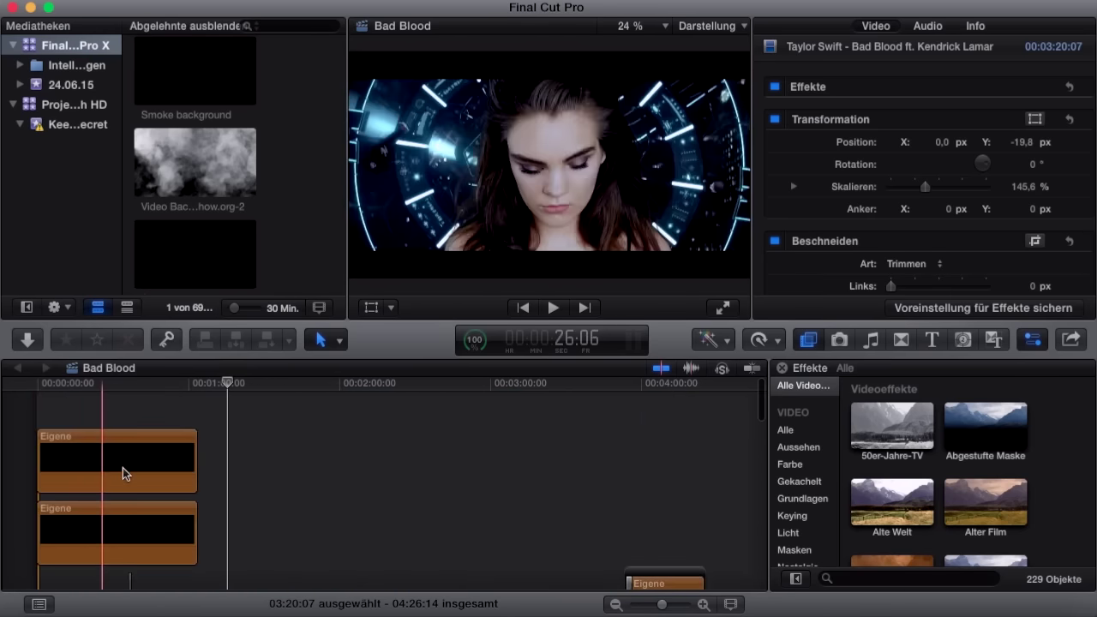
# Select the upper Eigene generator and drag the black overlay further down in the viewer.
pyautogui.click(123, 467)
pyautogui.click(371, 308)
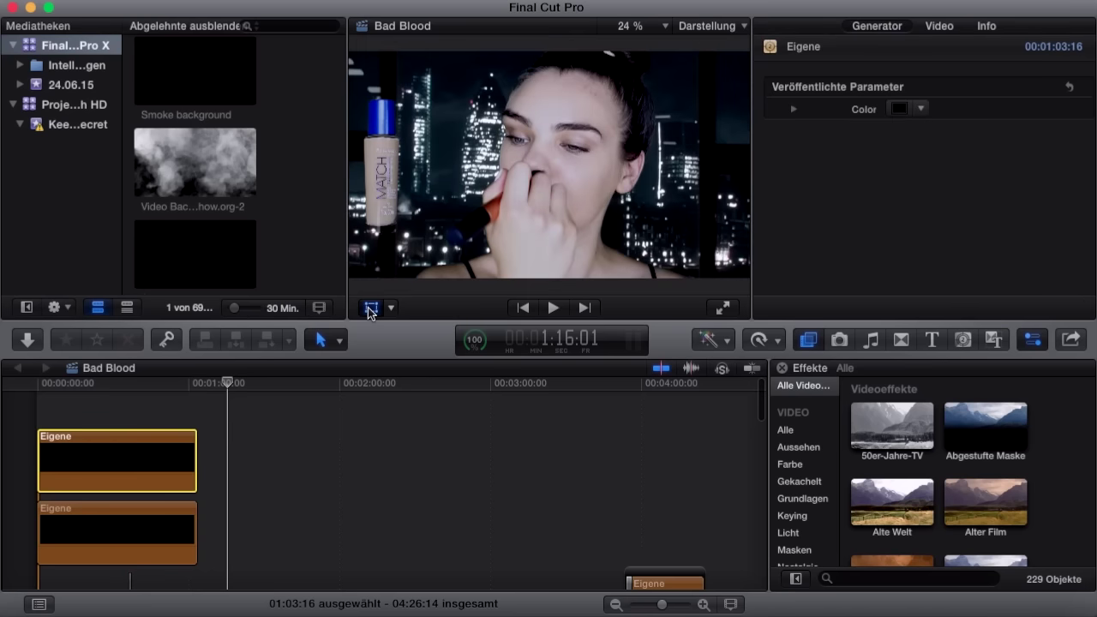
pyautogui.click(119, 416)
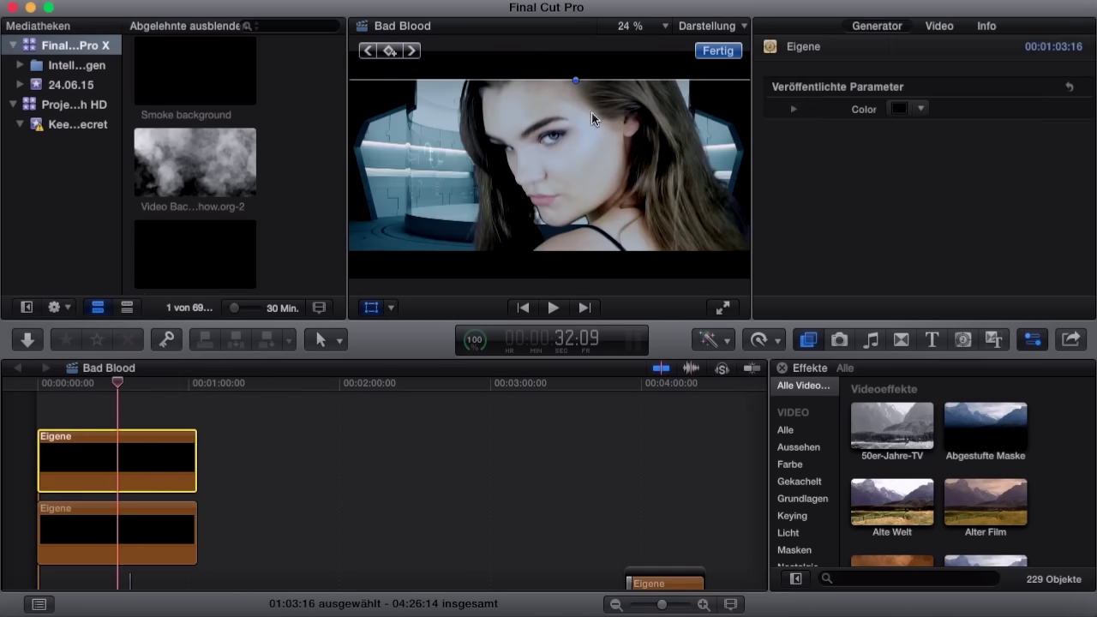
pyautogui.click(502, 73)
pyautogui.moveTo(477, 73); pyautogui.dragTo(482, 145)
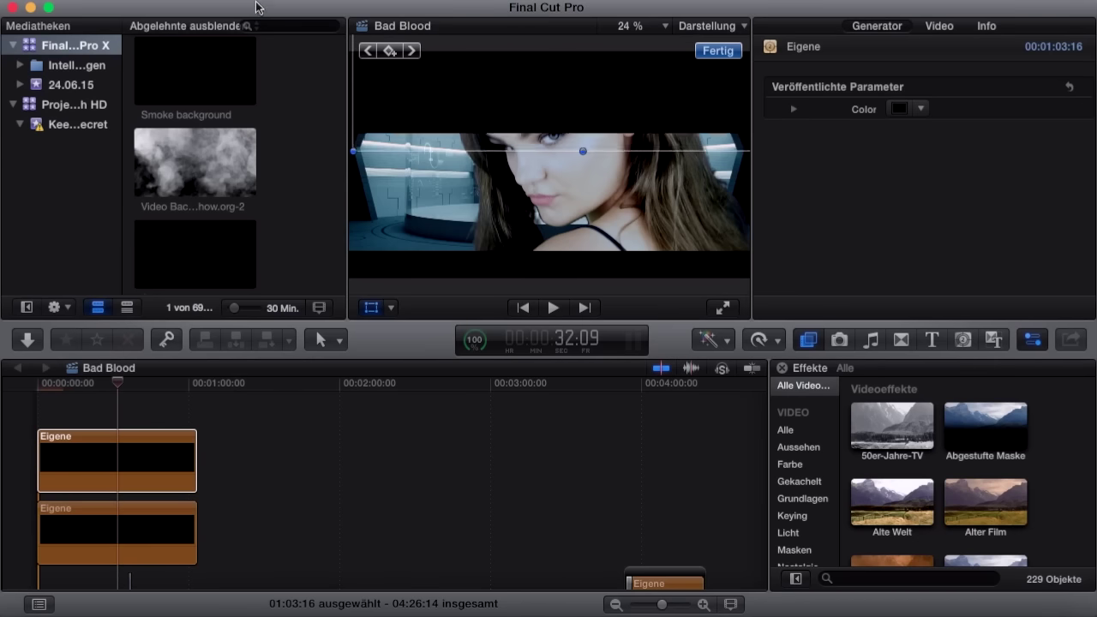
# Undo the recent position changes with Bearbeiten > Position ändern widerrufen.
pyautogui.click(243, 8)
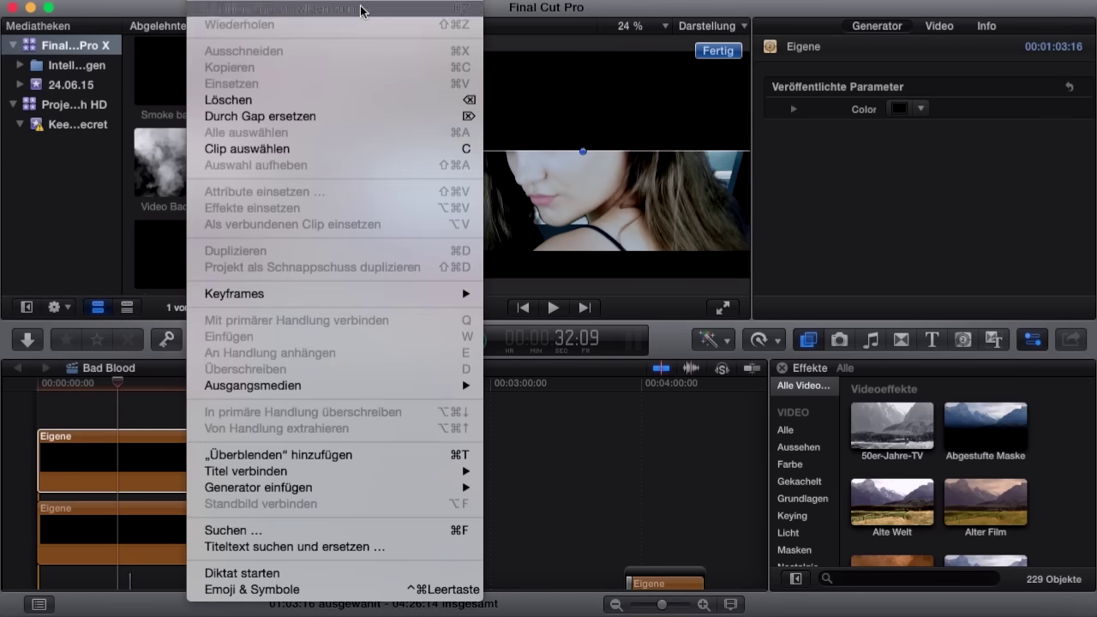
pyautogui.click(360, 8)
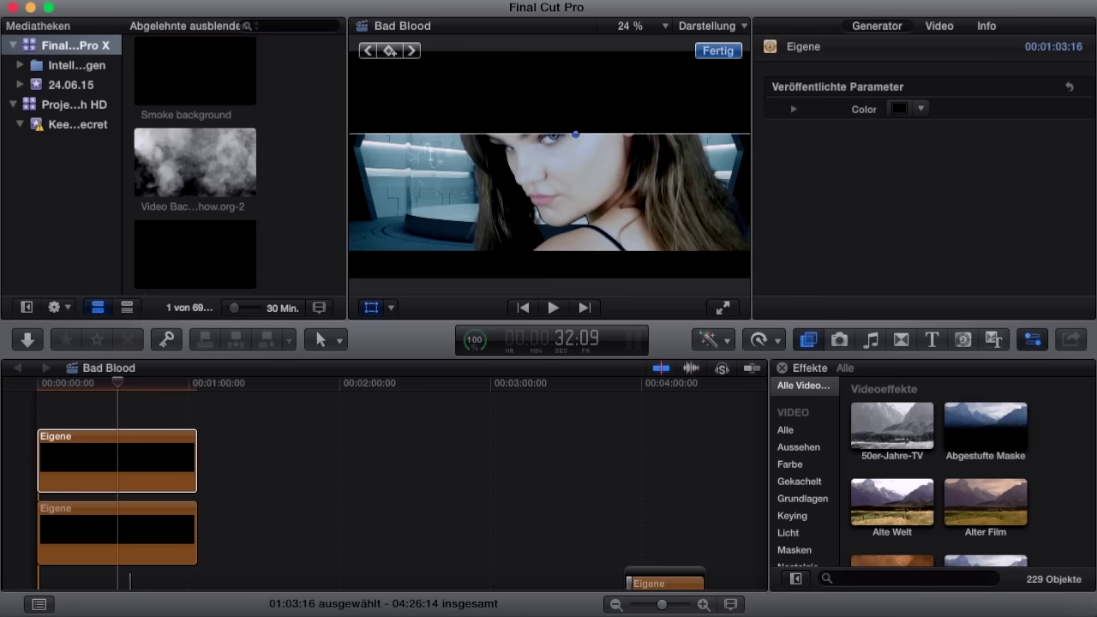
pyautogui.click(241, 8)
pyautogui.click(238, 19)
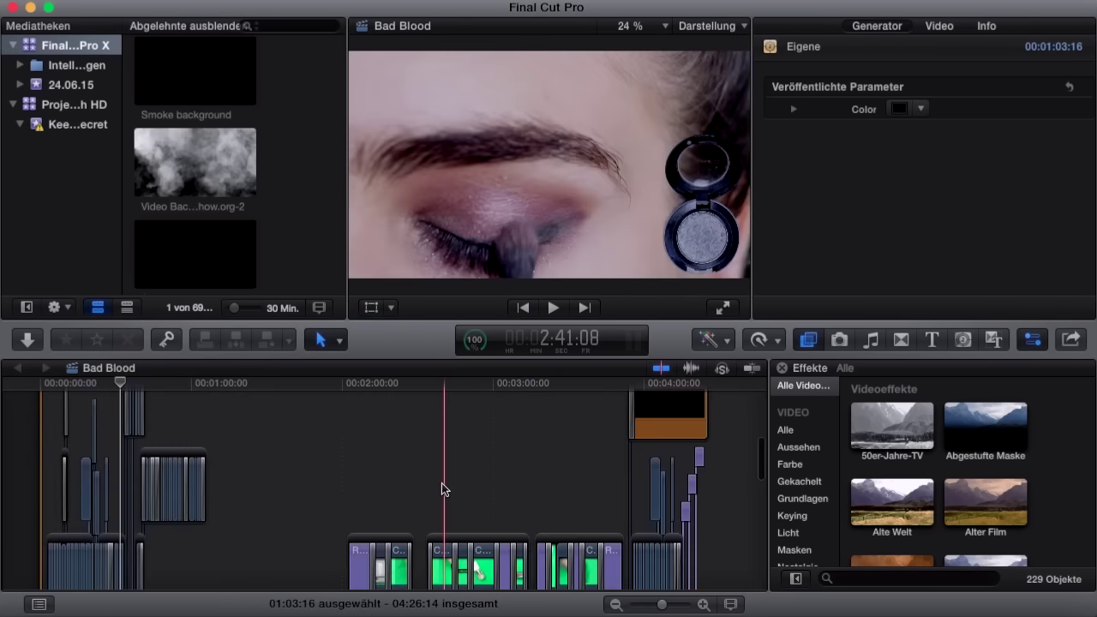
pyautogui.scroll(-5, 442, 483)
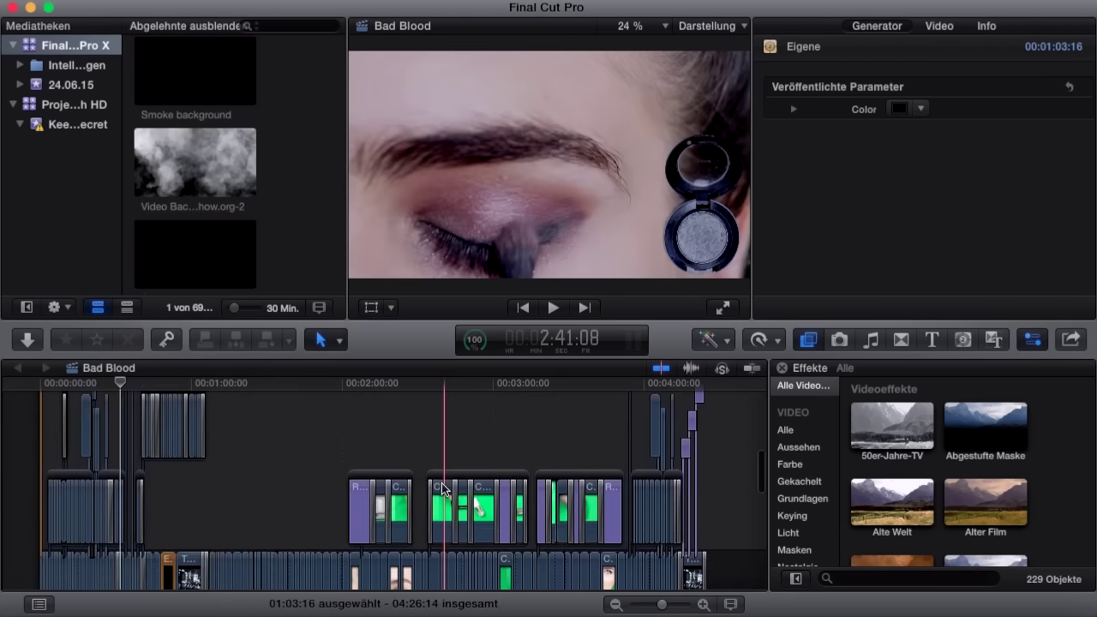
pyautogui.scroll(-4, 442, 482)
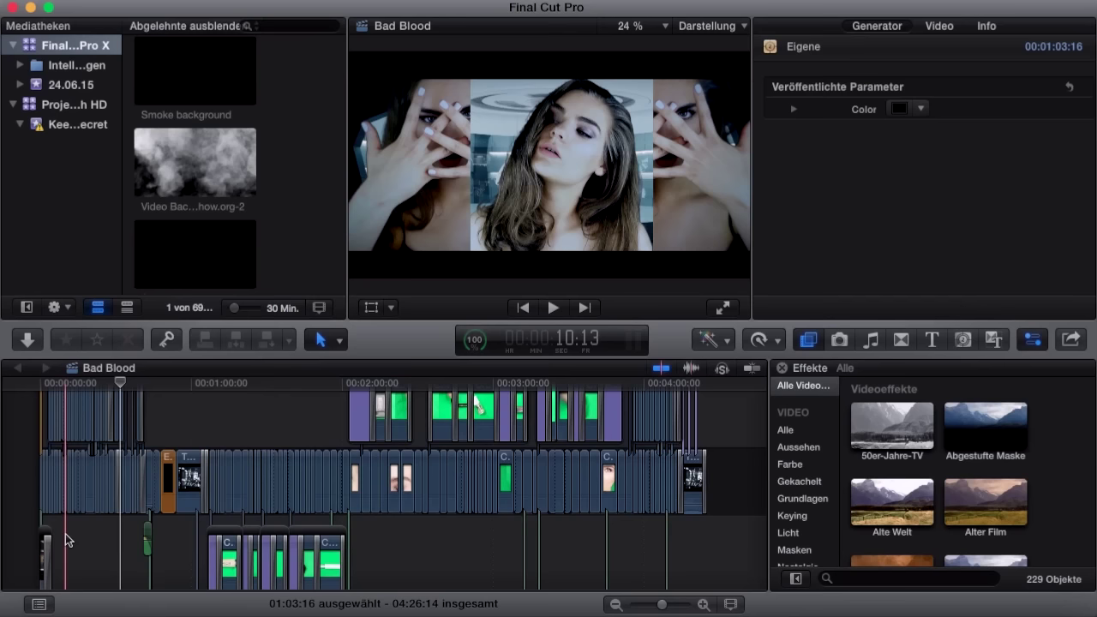
pyautogui.click(65, 533)
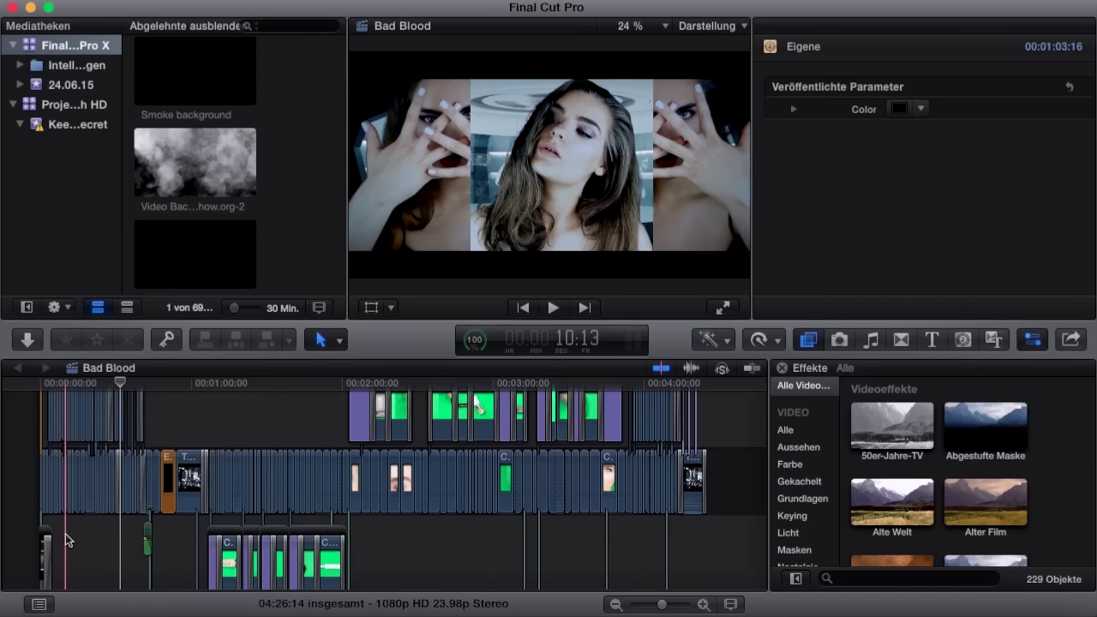
pyautogui.scroll(-3, 230, 219)
pyautogui.scroll(-3, 247, 212)
pyautogui.scroll(-15, 246, 213)
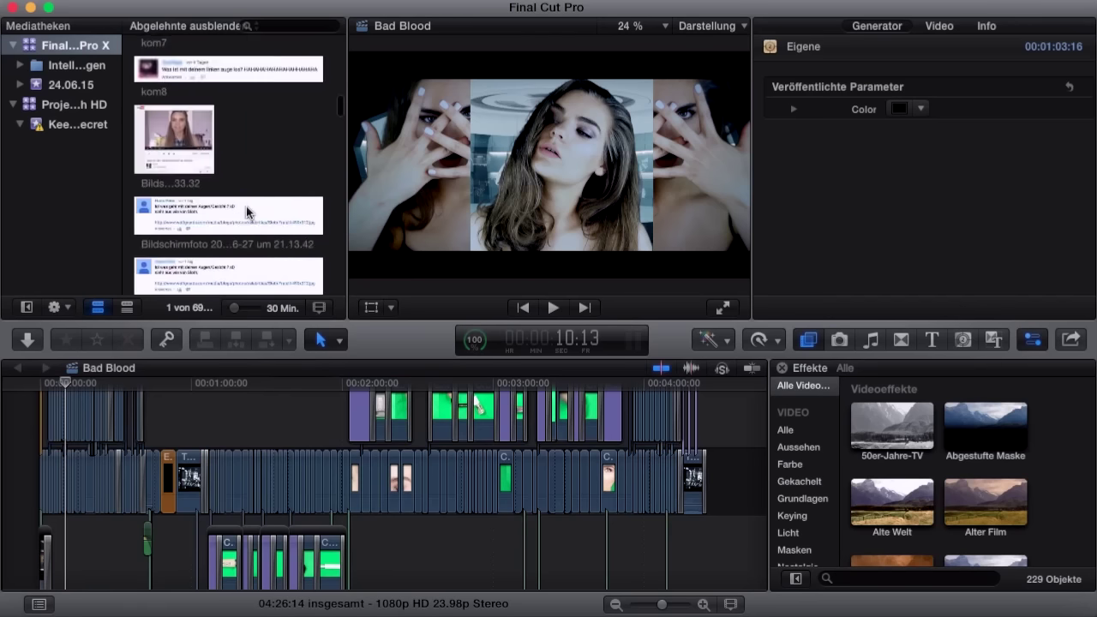
pyautogui.scroll(3, 246, 206)
pyautogui.scroll(3, 246, 206)
pyautogui.scroll(3, 246, 206)
pyautogui.scroll(3, 246, 207)
pyautogui.scroll(3, 246, 205)
pyautogui.scroll(3, 246, 205)
pyautogui.scroll(3, 246, 206)
pyautogui.scroll(3, 244, 52)
pyautogui.scroll(2, 242, 45)
pyautogui.scroll(2, 242, 45)
pyautogui.scroll(2, 242, 46)
pyautogui.scroll(2, 242, 45)
pyautogui.scroll(-1, 242, 45)
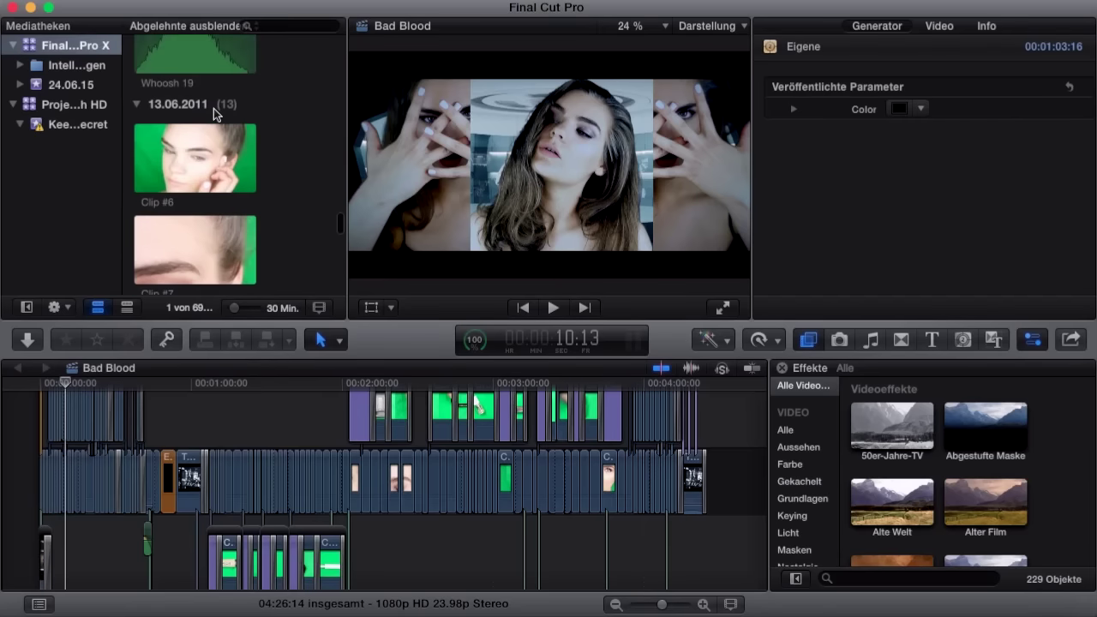
pyautogui.scroll(-5, 287, 260)
pyautogui.scroll(-5, 287, 260)
pyautogui.scroll(-5, 287, 260)
pyautogui.scroll(-5, 287, 260)
pyautogui.scroll(3, 287, 260)
pyautogui.scroll(3, 287, 260)
pyautogui.scroll(3, 287, 260)
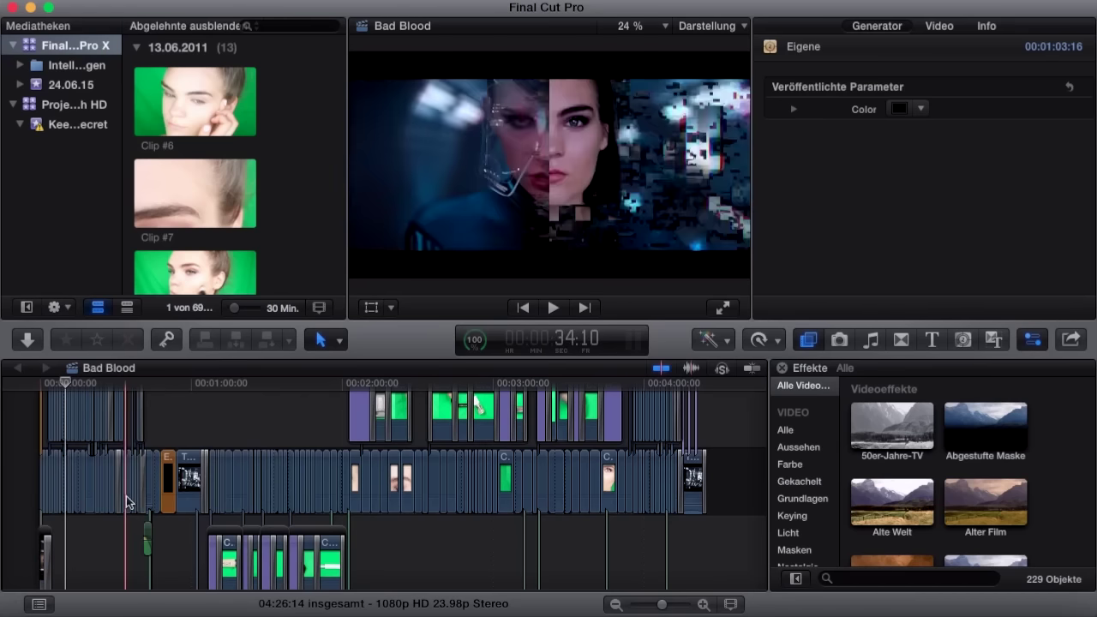
pyautogui.hscroll(2, 126, 496)
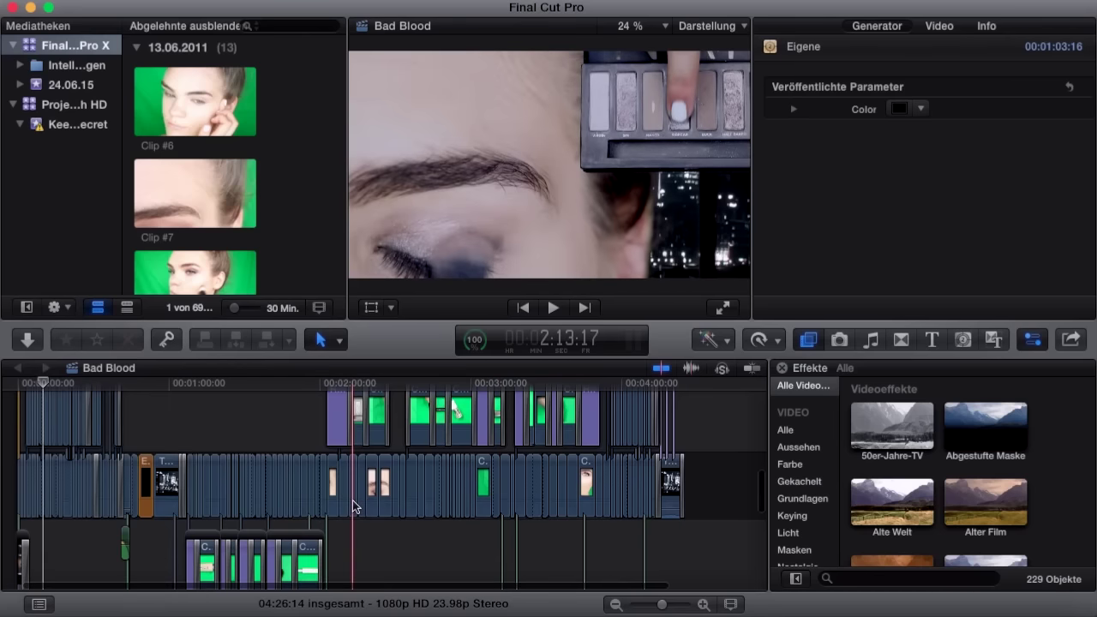
pyautogui.hscroll(-2, 352, 500)
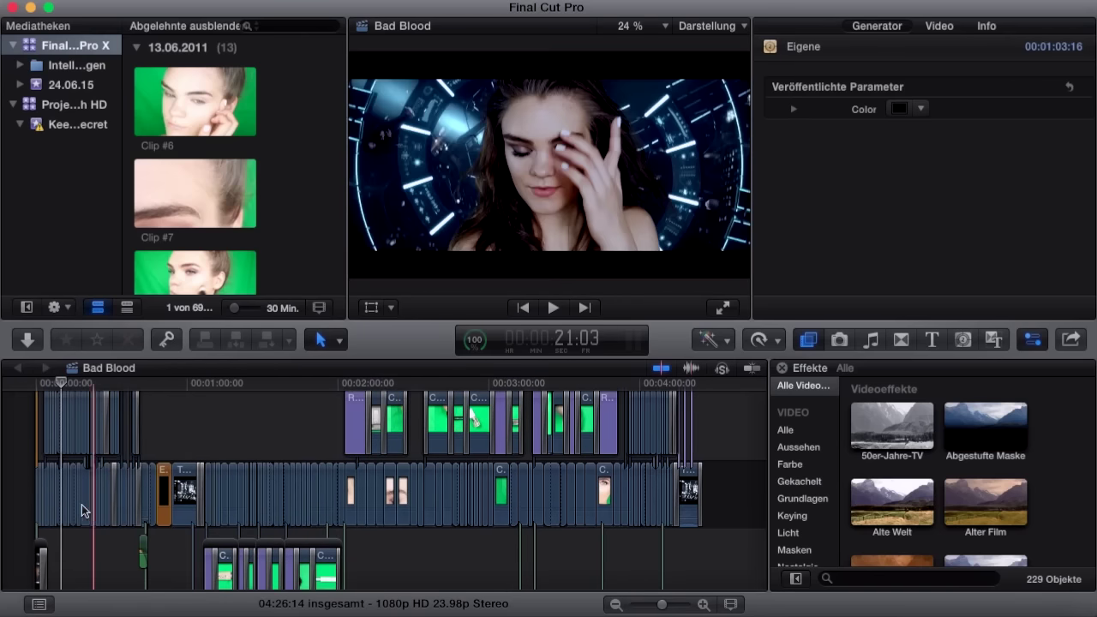
pyautogui.click(34, 508)
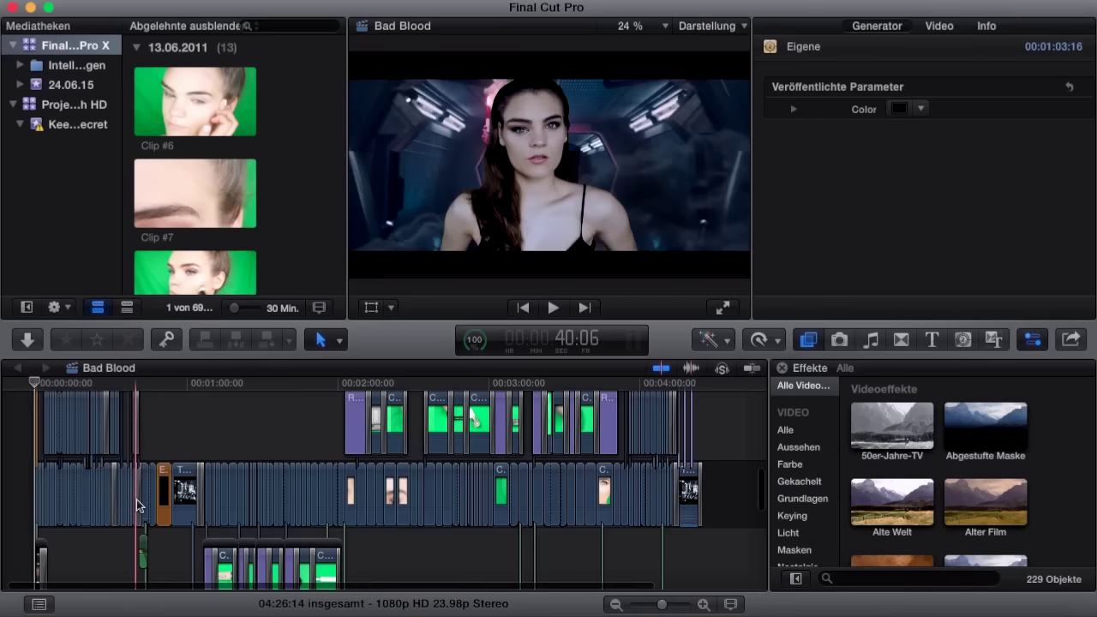
# Zoom the timeline so roughly the first 15 seconds of the edit are shown.
pyautogui.scroll(-2, 163, 492)
pyautogui.scroll(-5, 174, 484)
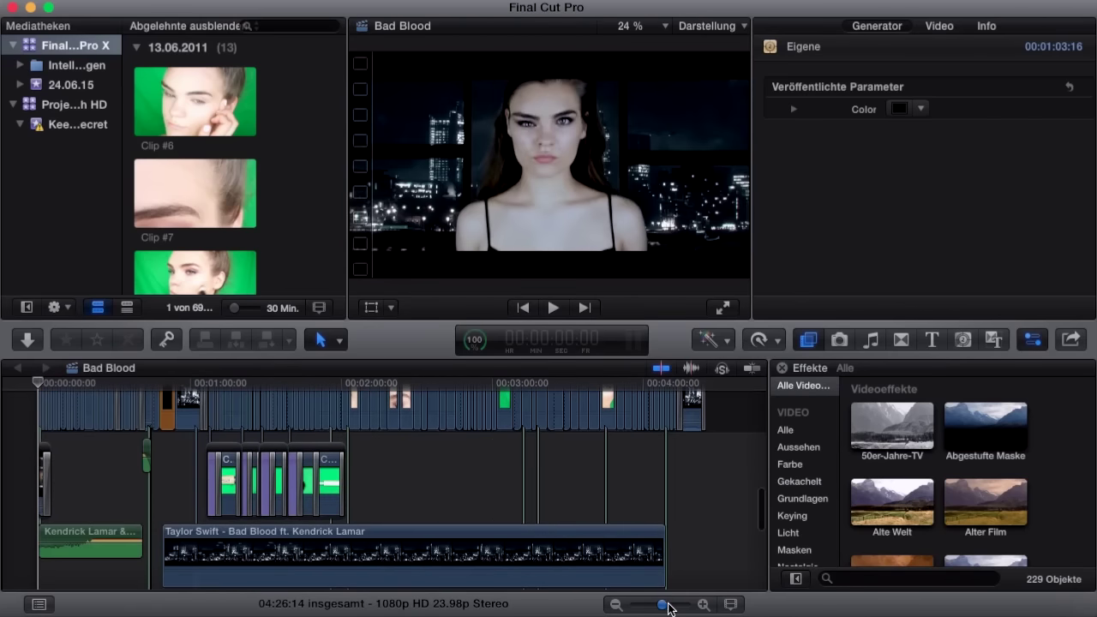
pyautogui.click(685, 605)
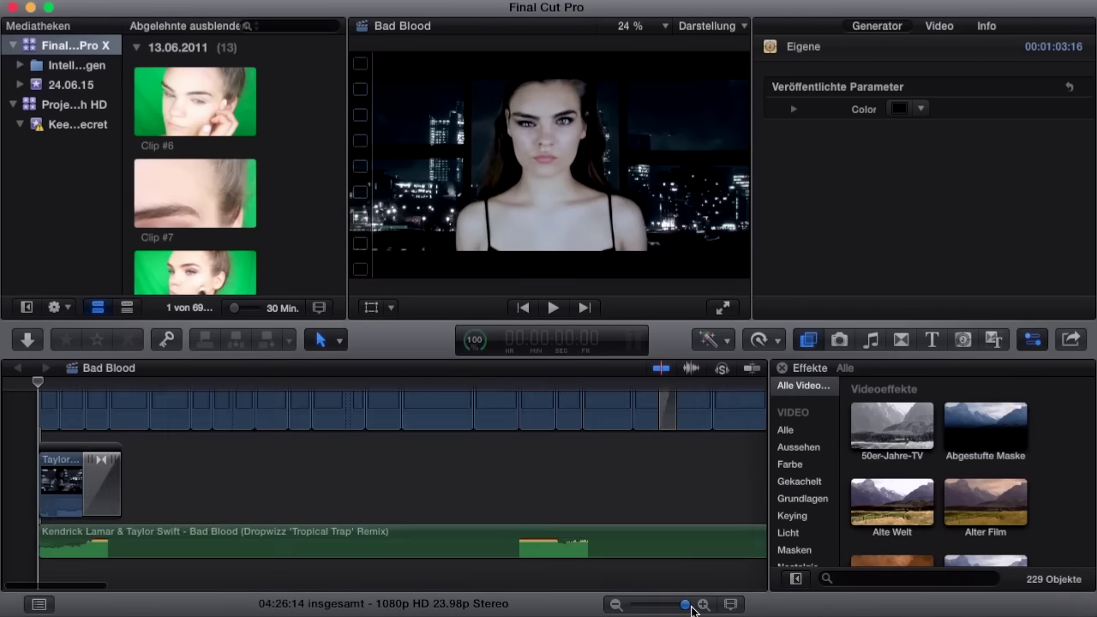
pyautogui.moveTo(688, 606); pyautogui.dragTo(684, 606)
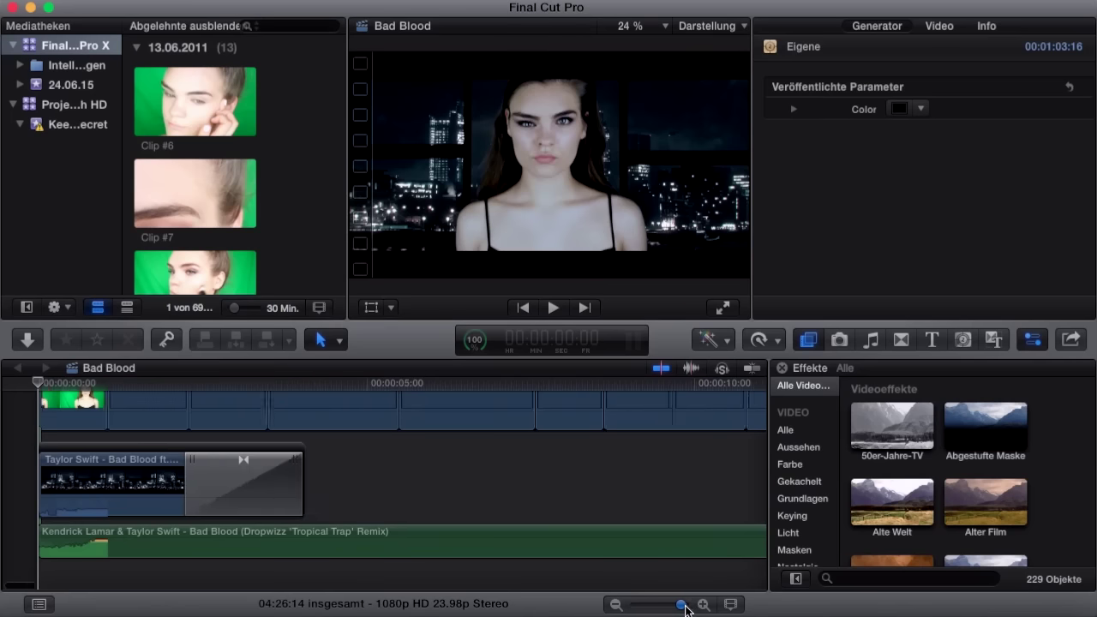
pyautogui.scroll(5, 486, 426)
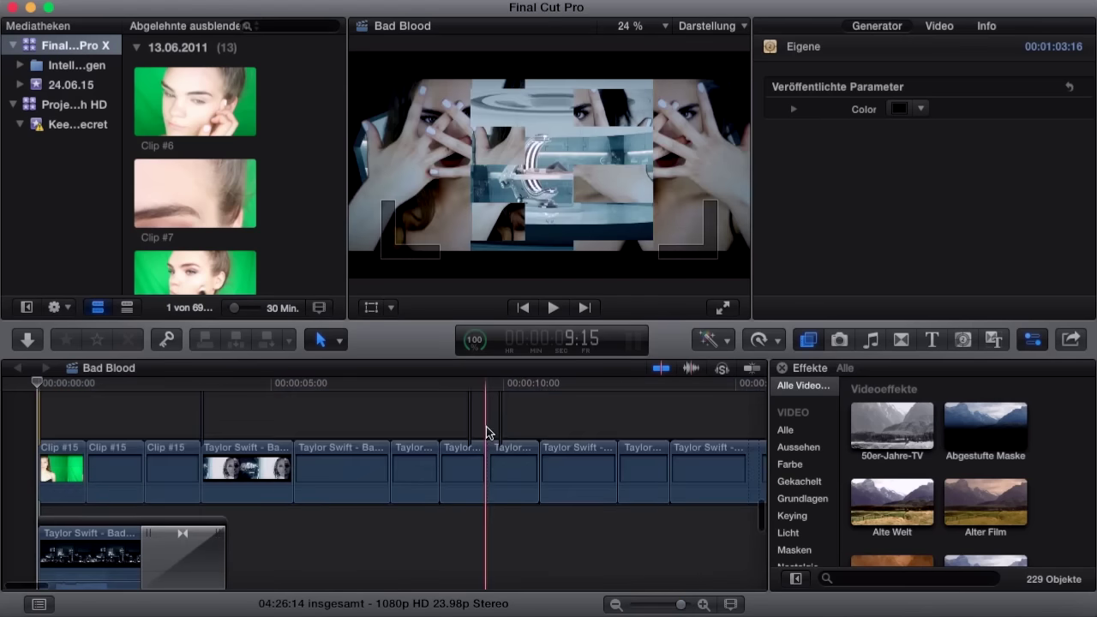
pyautogui.scroll(5, 276, 508)
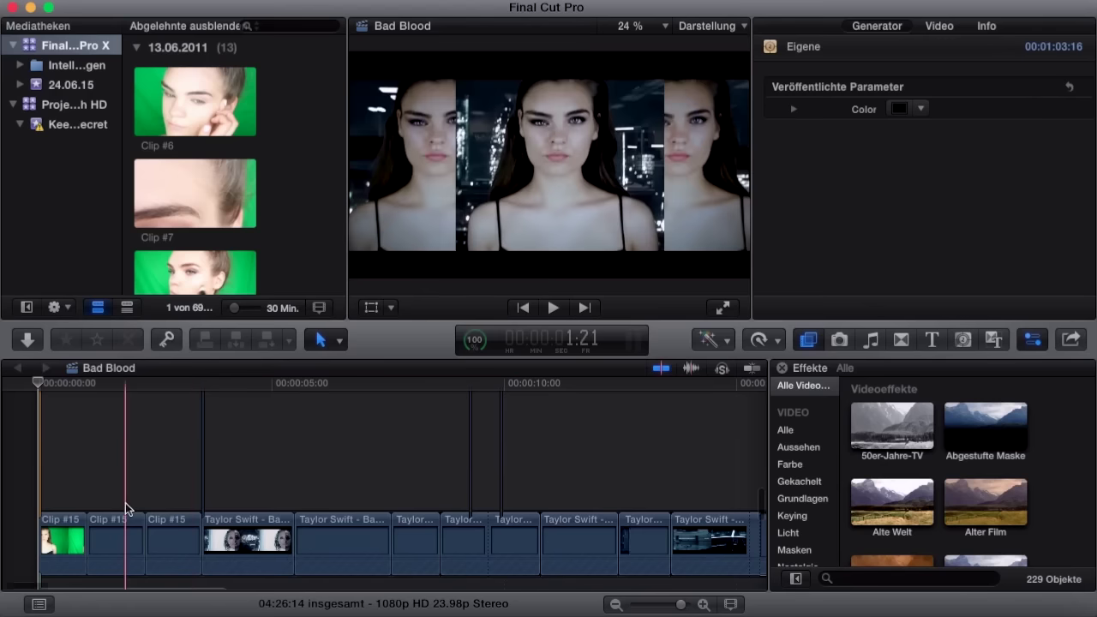
pyautogui.scroll(-3, 125, 502)
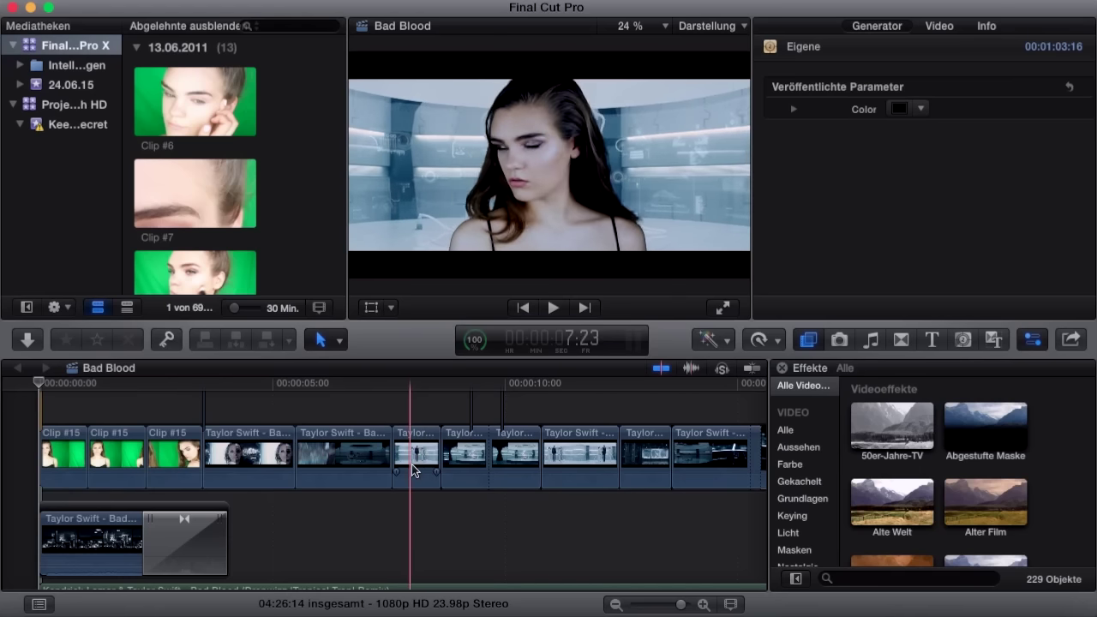
# Place the playhead near 8 seconds and select green-screen Clip #13.
pyautogui.scroll(5, 411, 463)
pyautogui.click(399, 408)
pyautogui.click(399, 410)
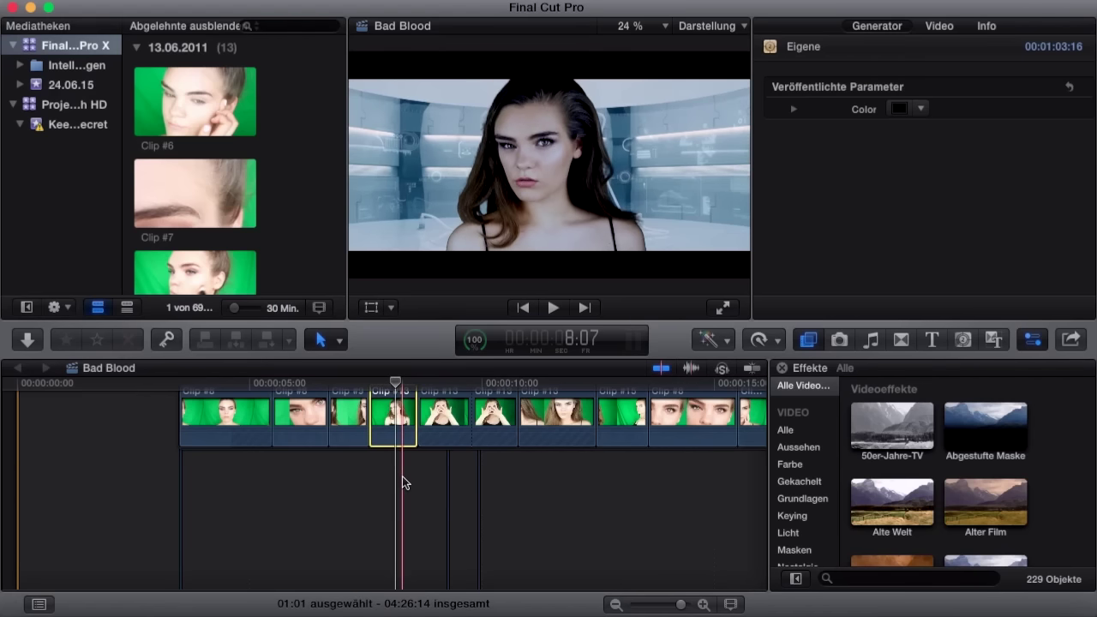
pyautogui.scroll(-5, 402, 476)
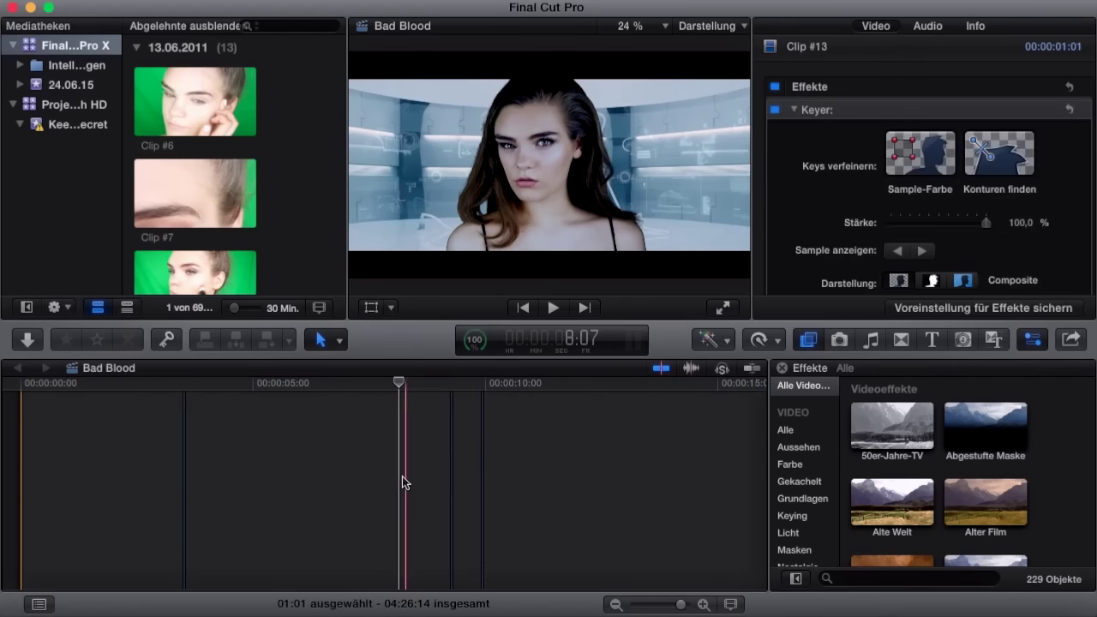
pyautogui.scroll(-3, 403, 476)
pyautogui.scroll(-3, 402, 483)
pyautogui.scroll(-3, 402, 483)
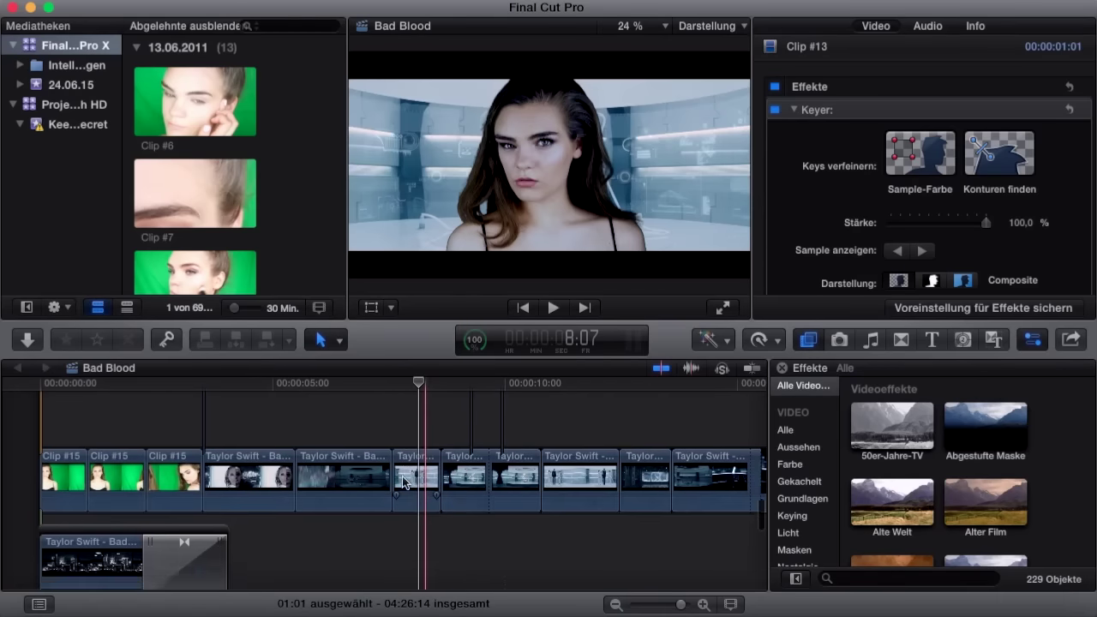
pyautogui.scroll(-2, 402, 483)
pyautogui.scroll(5, 402, 480)
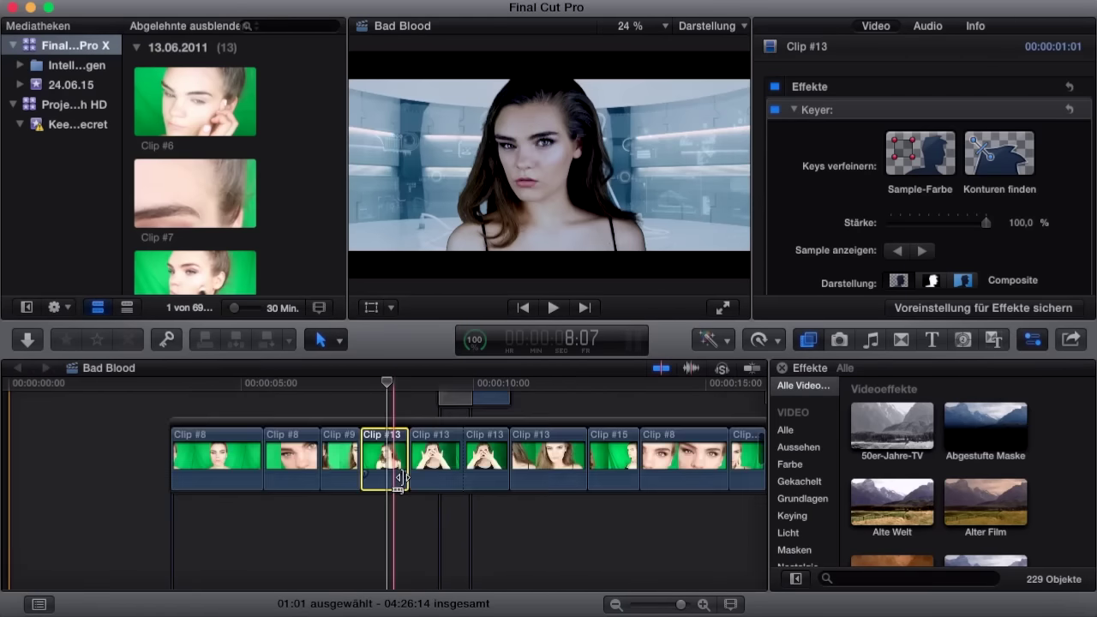
pyautogui.scroll(3, 377, 493)
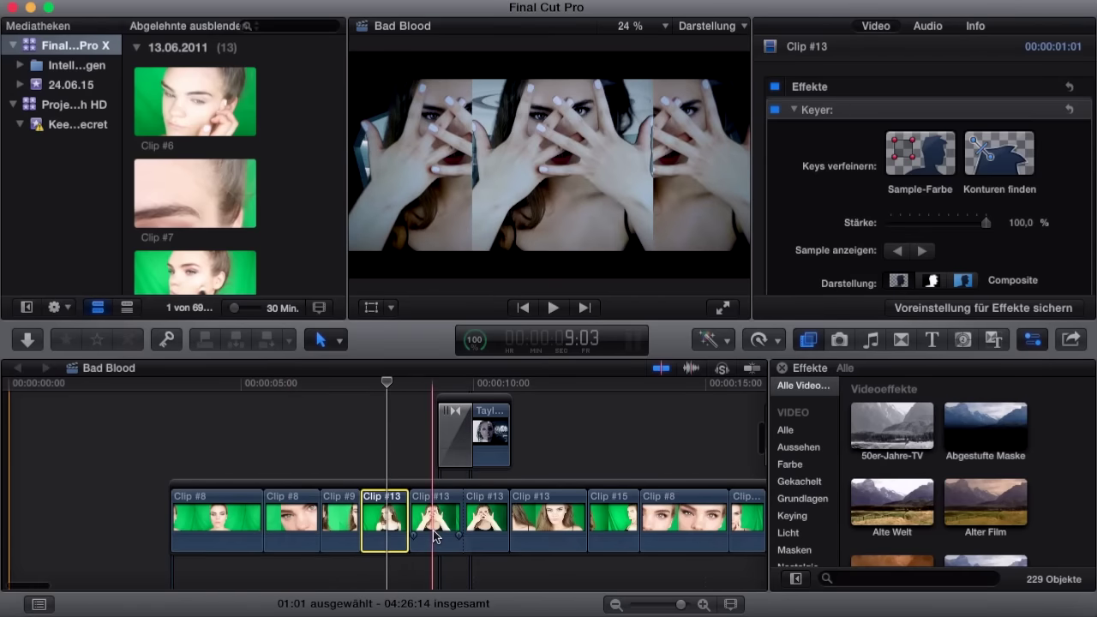
pyautogui.scroll(3, 433, 532)
pyautogui.scroll(2, 434, 531)
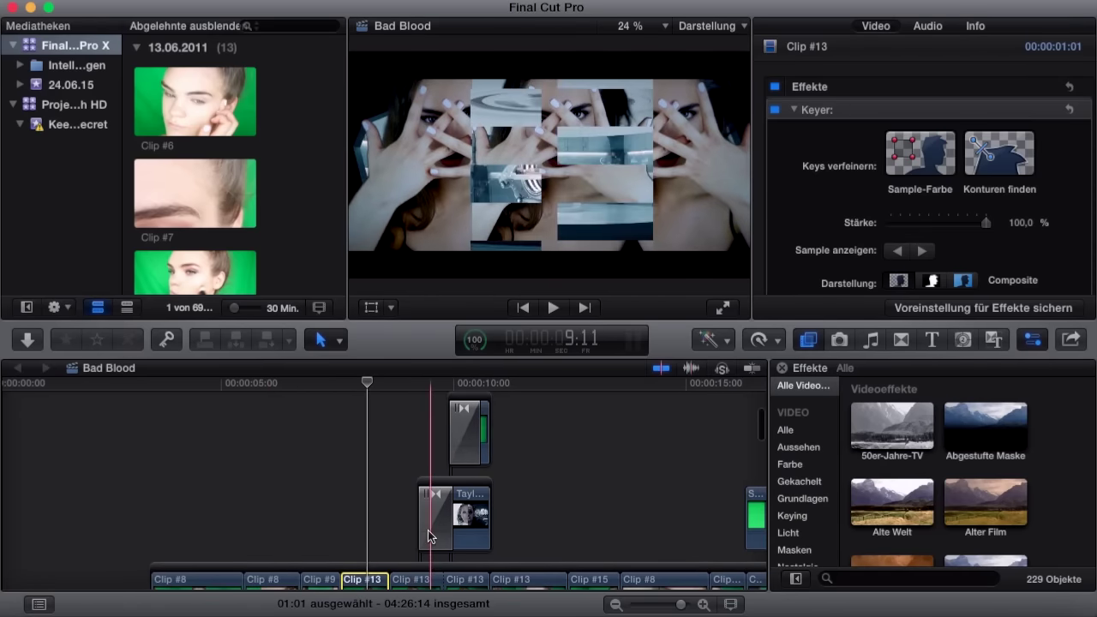
pyautogui.scroll(-5, 428, 530)
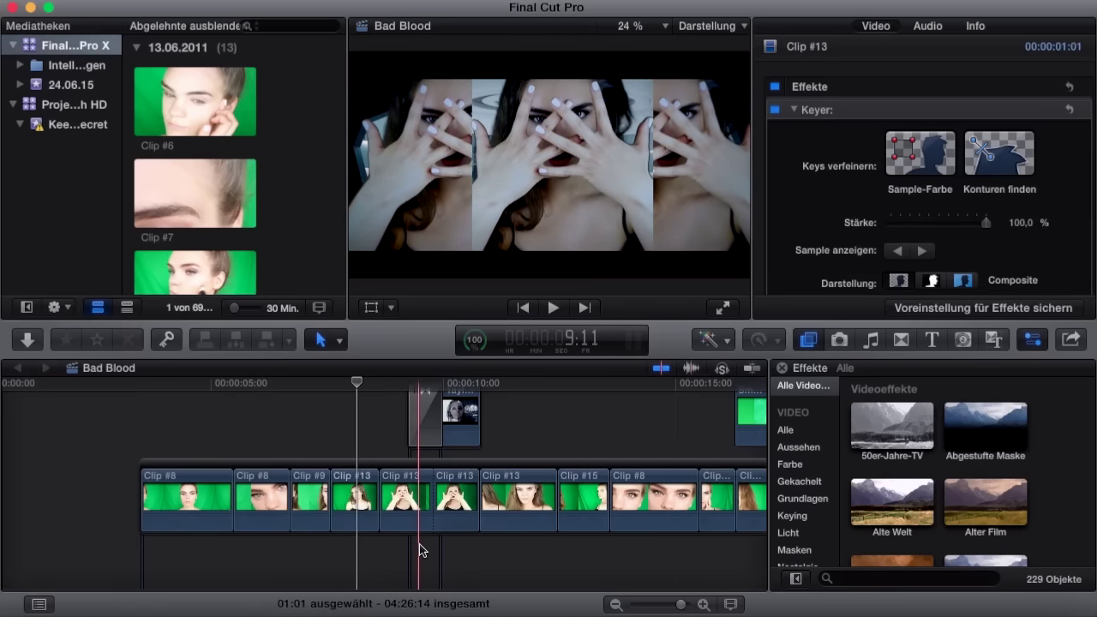
pyautogui.click(419, 544)
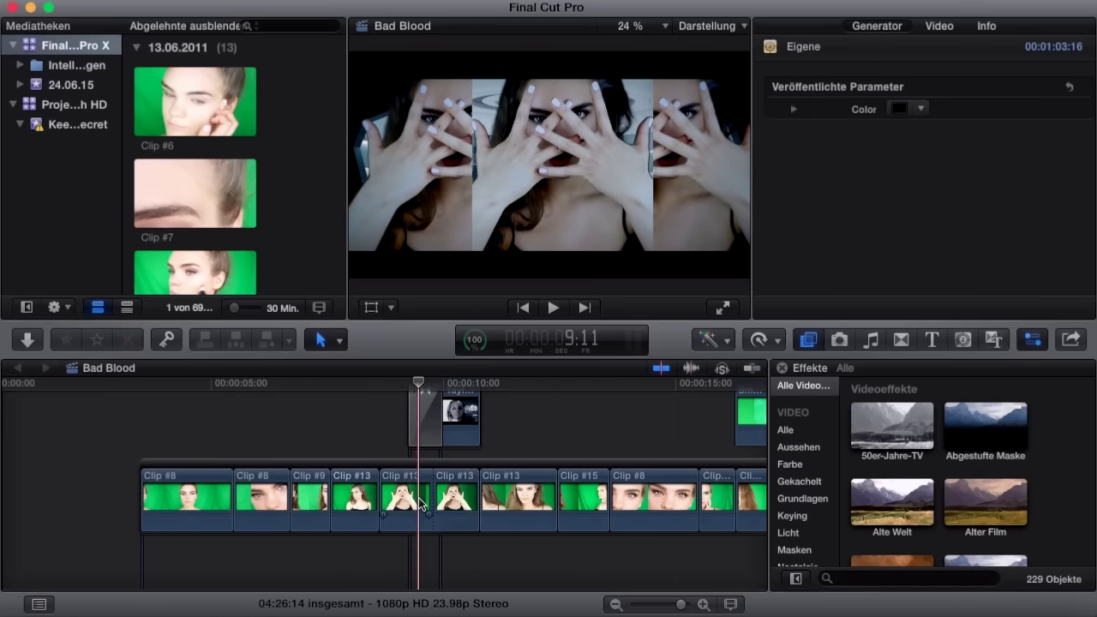
pyautogui.click(420, 502)
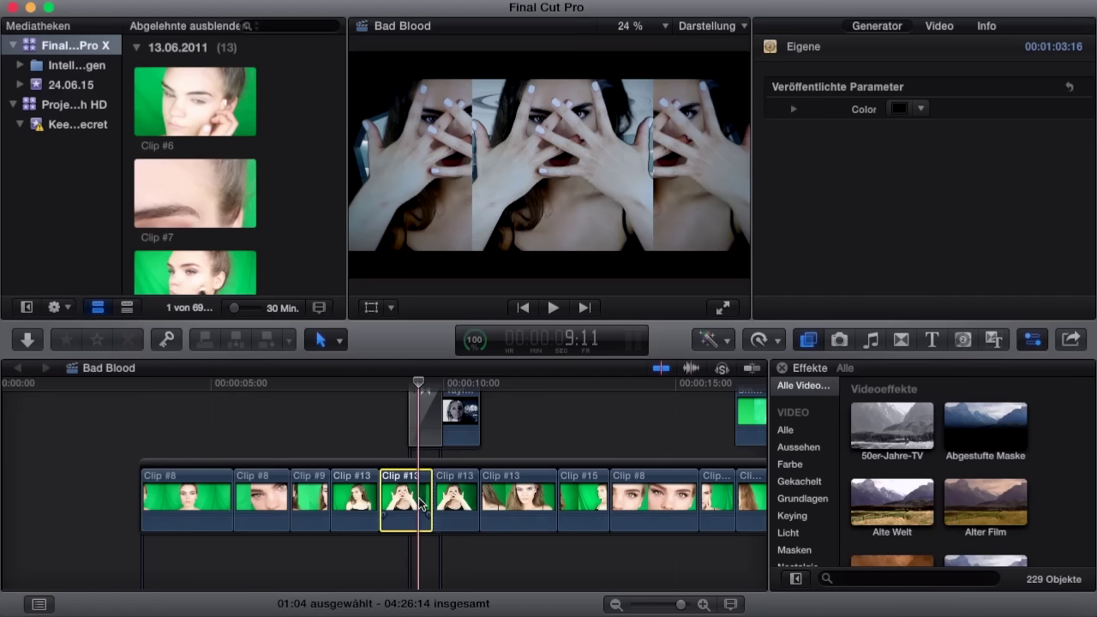
# Restore the connected clips and move the playhead to the split-screen composite near 00:00:10:13.
pyautogui.press('super+z')
pyautogui.press('super+z')
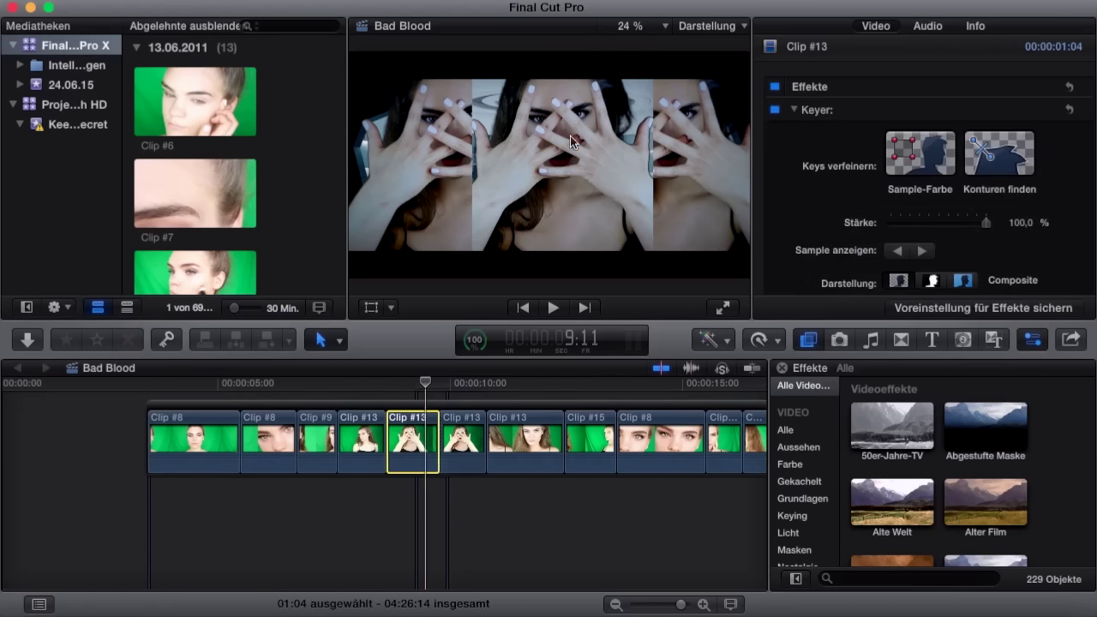
pyautogui.press('super+shift+z')
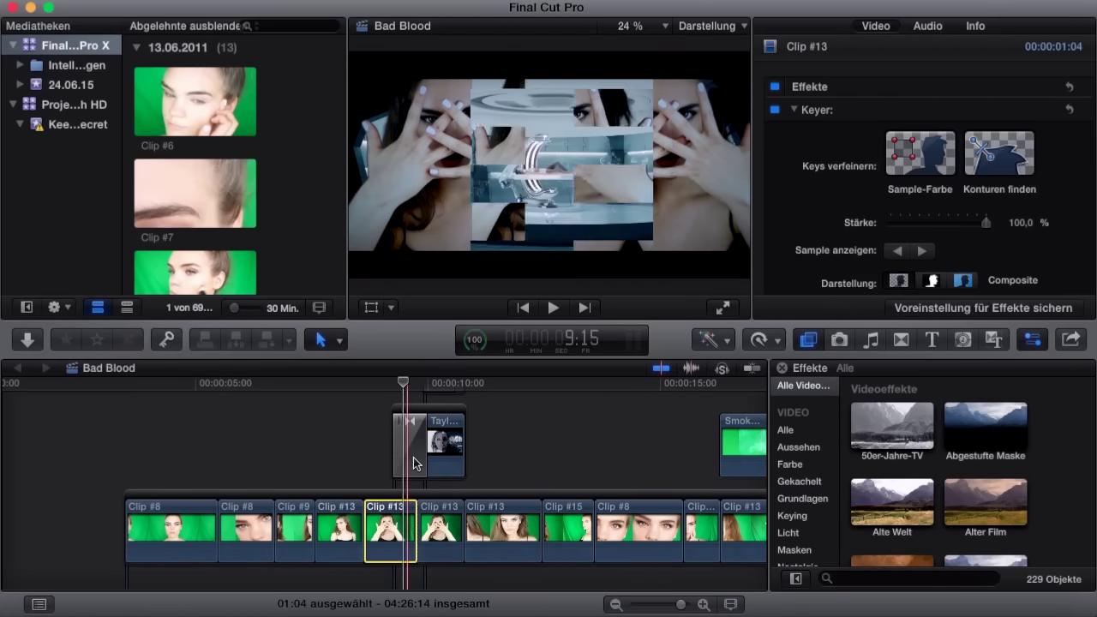
pyautogui.scroll(-5, 414, 463)
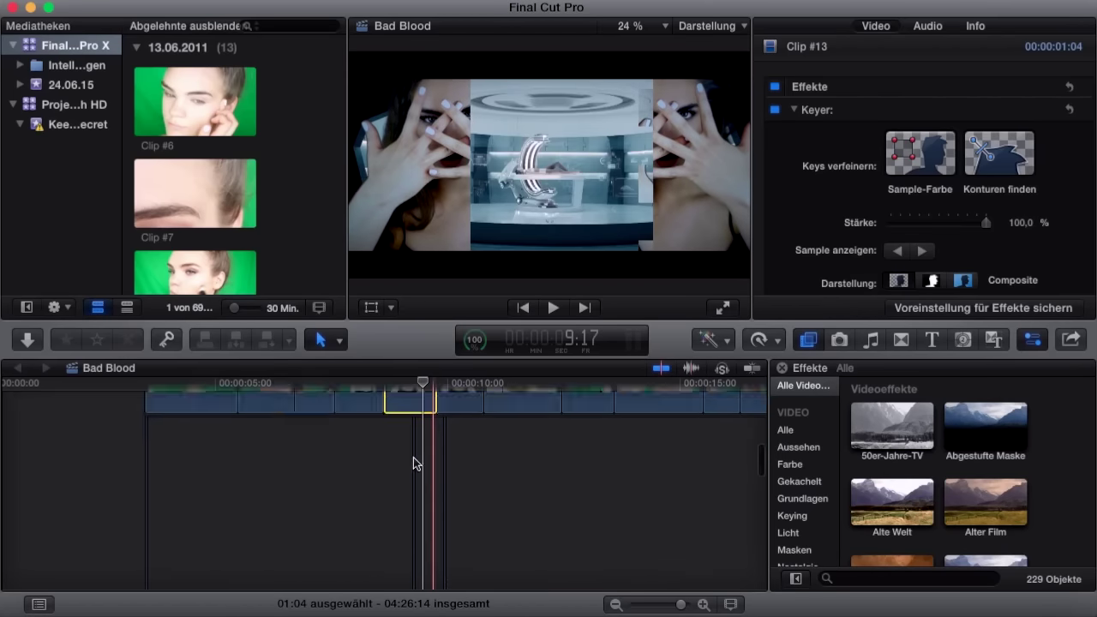
pyautogui.scroll(-3, 413, 462)
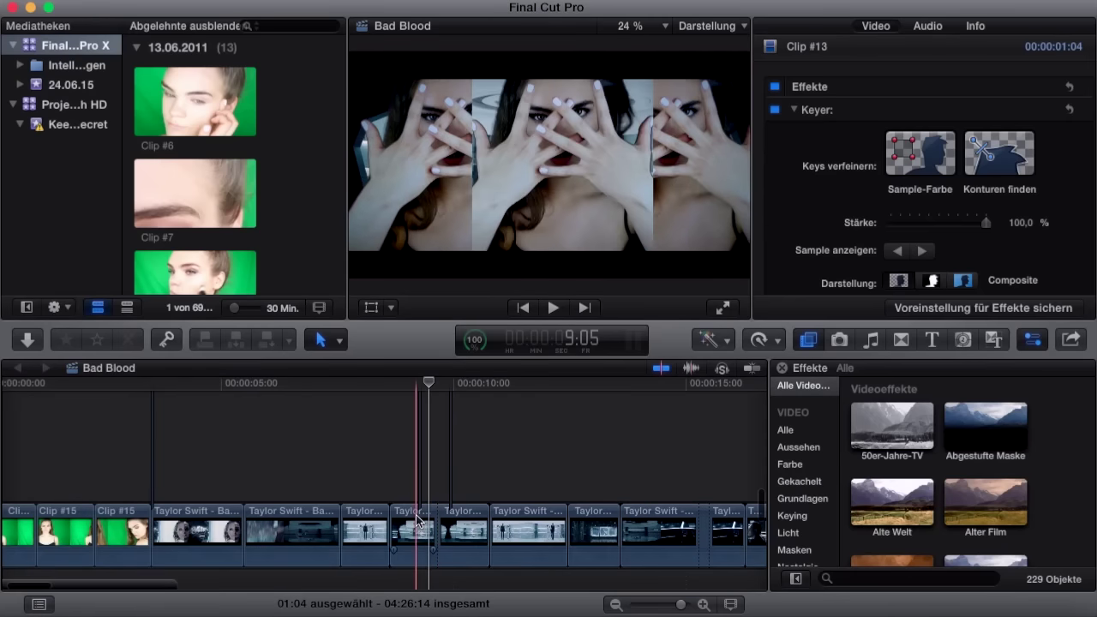
pyautogui.scroll(-3, 416, 514)
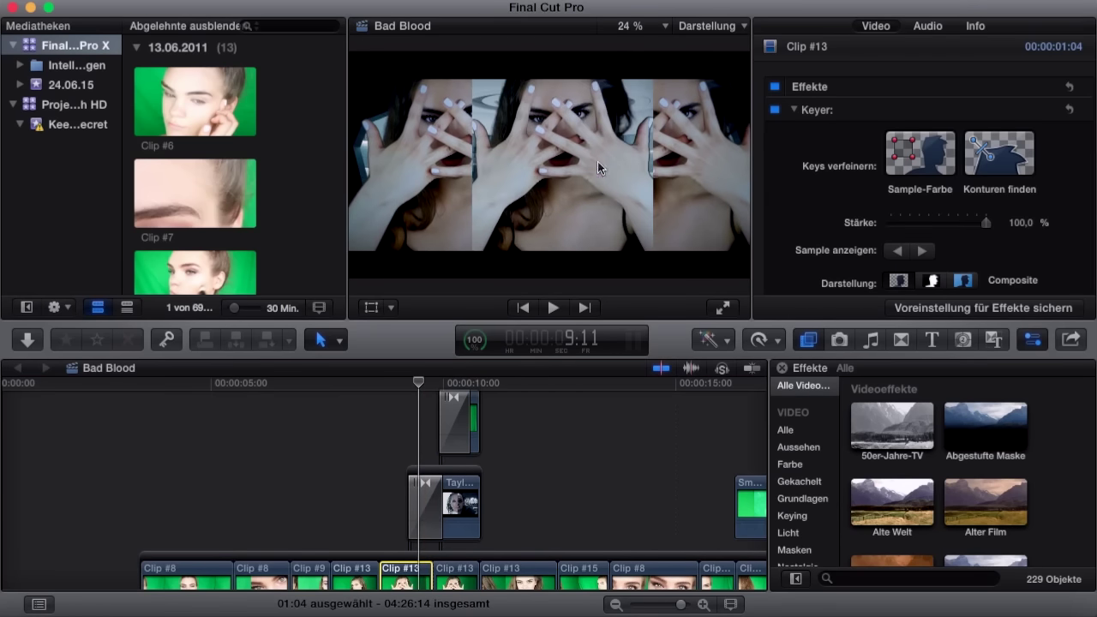
pyautogui.click(429, 442)
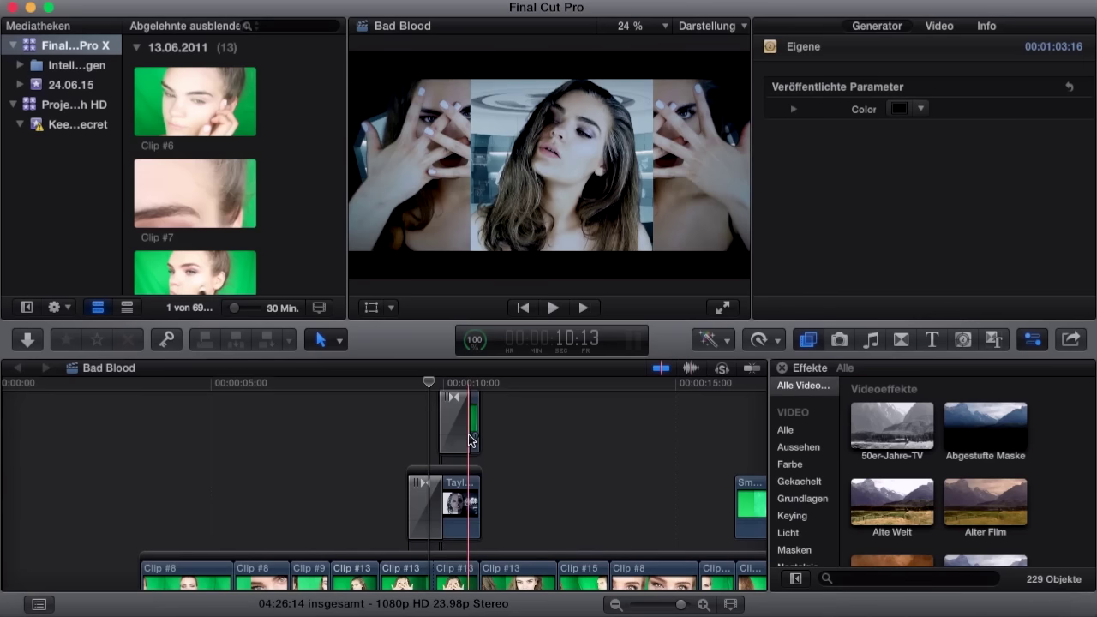
# Scroll right through the edit and park the playhead near 00:00:17:04 on the smoky two-shot.
pyautogui.hscroll(5, 468, 434)
pyautogui.scroll(-2, 468, 434)
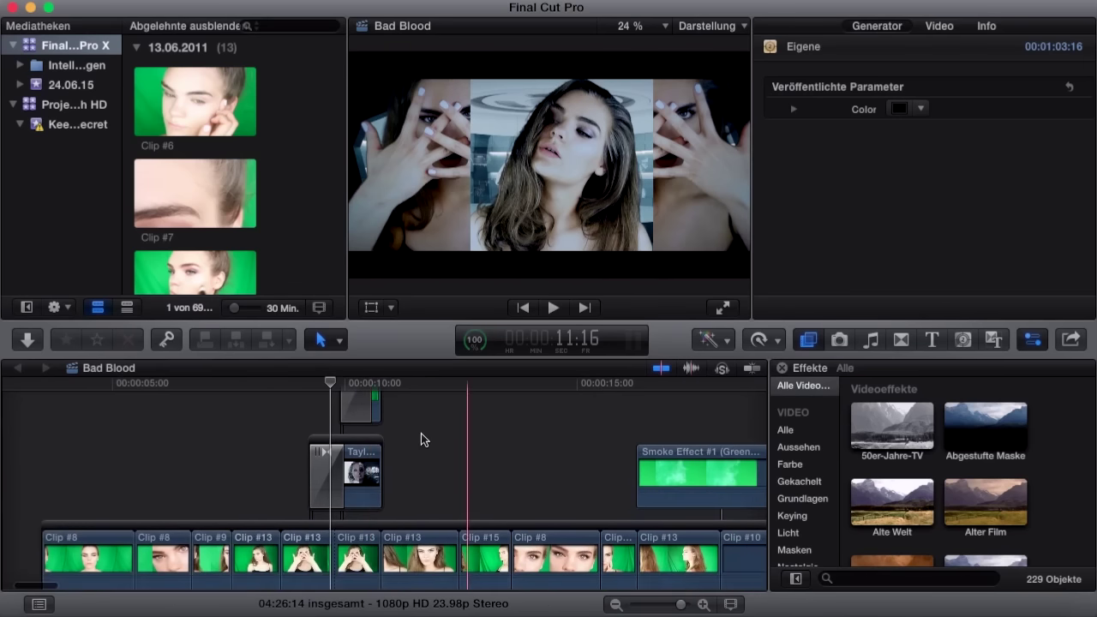
pyautogui.scroll(-1, 421, 435)
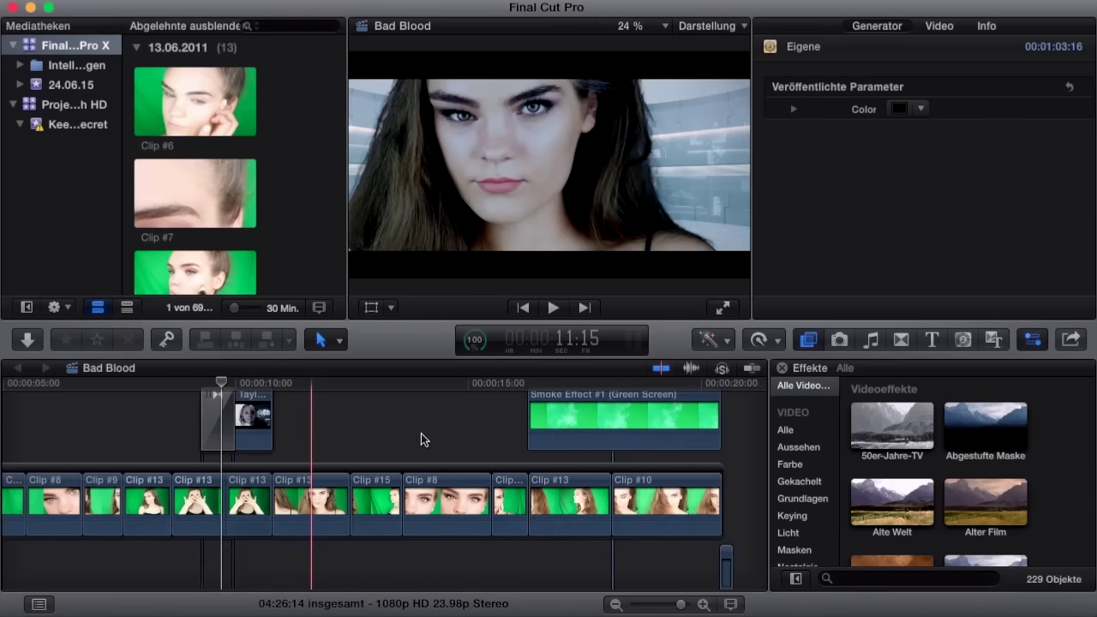
pyautogui.scroll(-3, 421, 435)
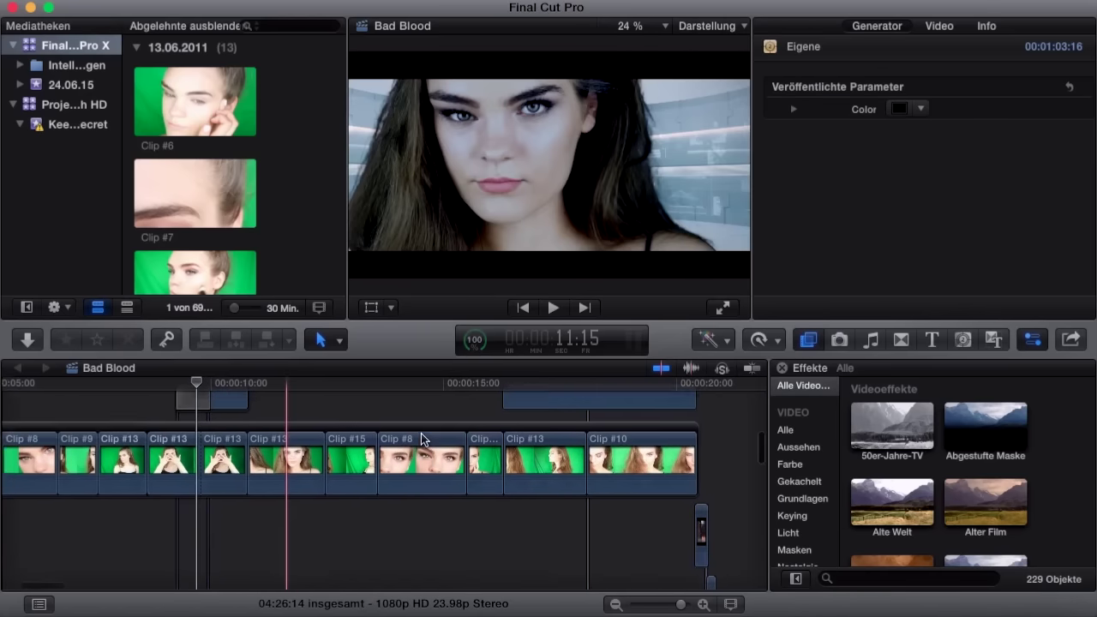
pyautogui.hscroll(1, 420, 434)
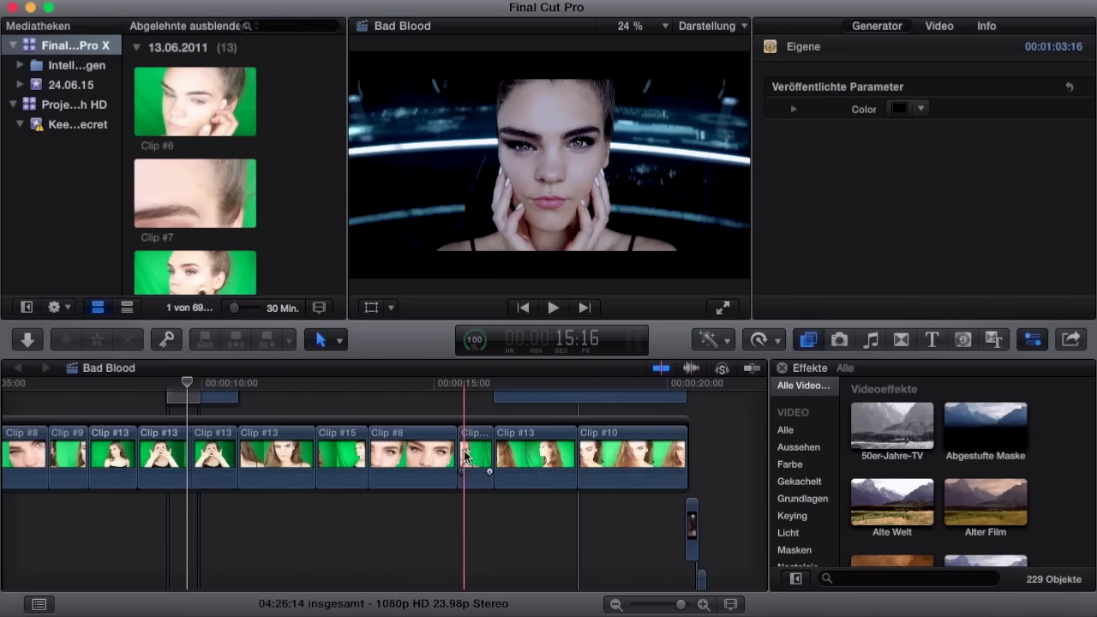
pyautogui.hscroll(3, 464, 454)
pyautogui.scroll(-5, 464, 454)
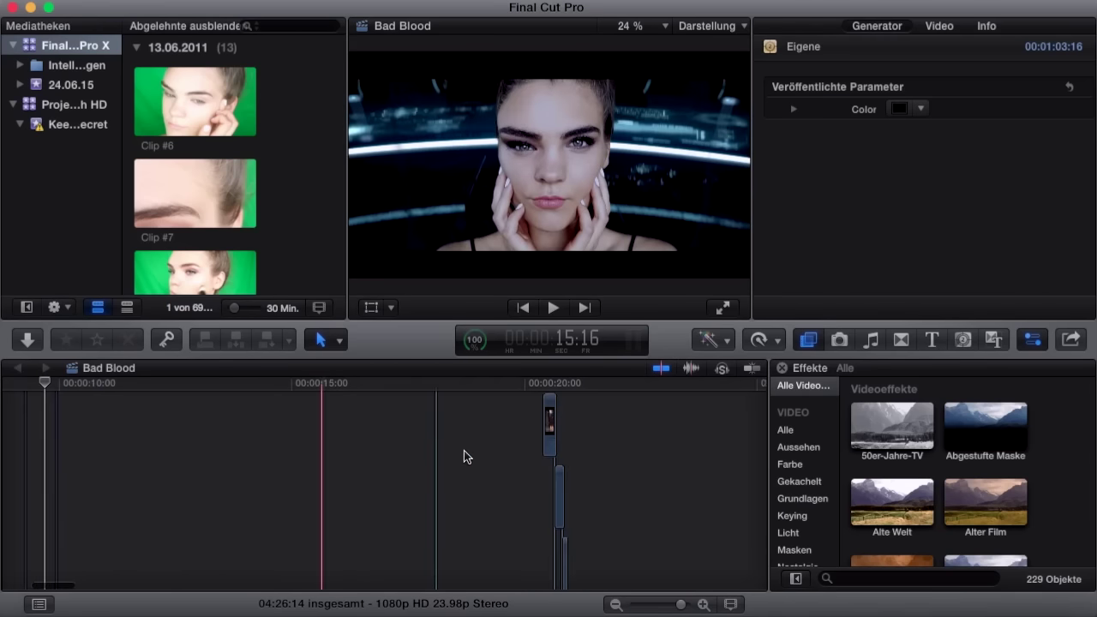
pyautogui.scroll(5, 464, 456)
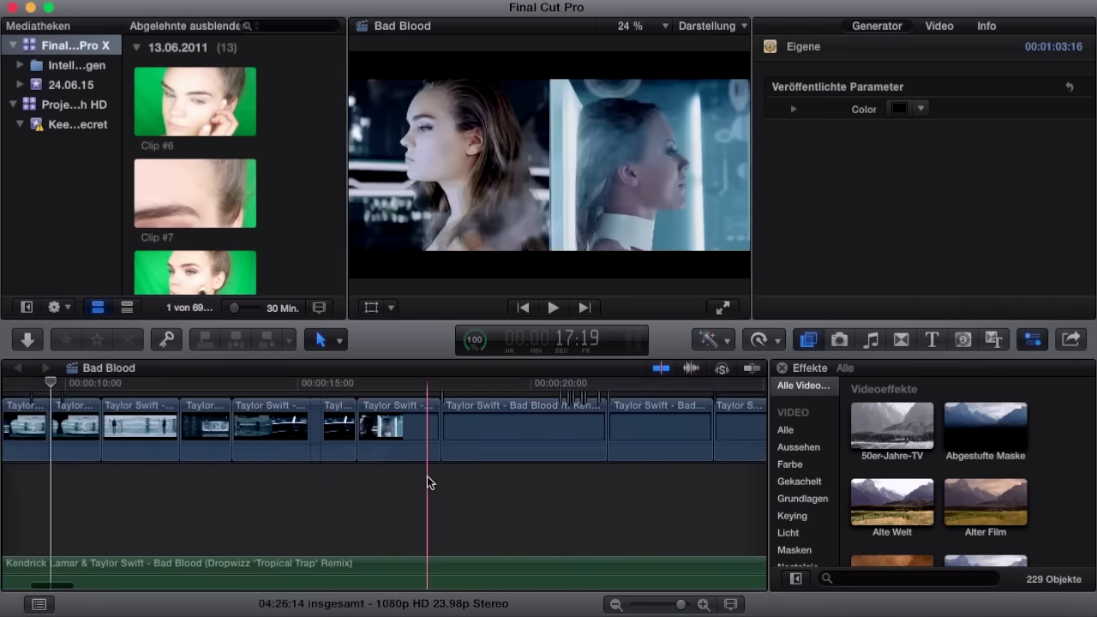
pyautogui.scroll(3, 427, 476)
pyautogui.hscroll(1, 426, 476)
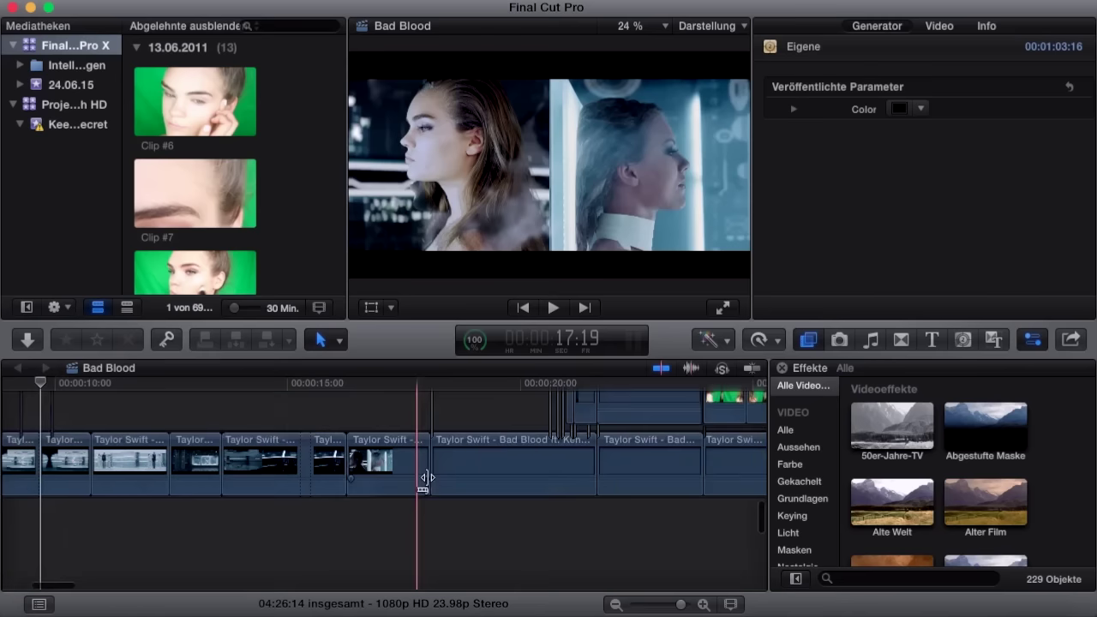
pyautogui.click(384, 424)
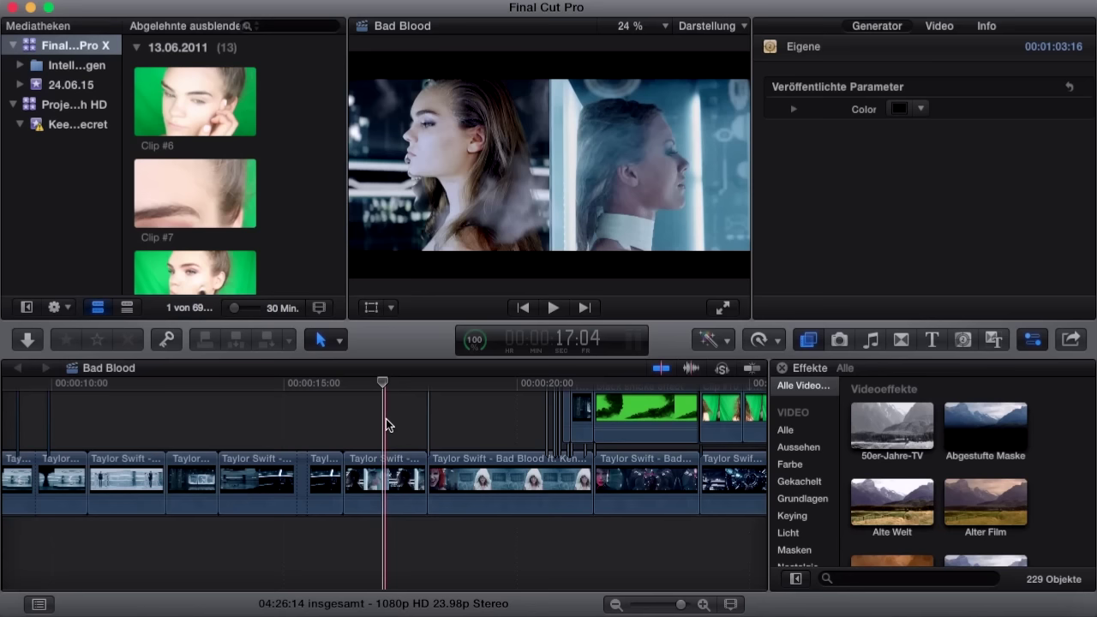
pyautogui.click(385, 425)
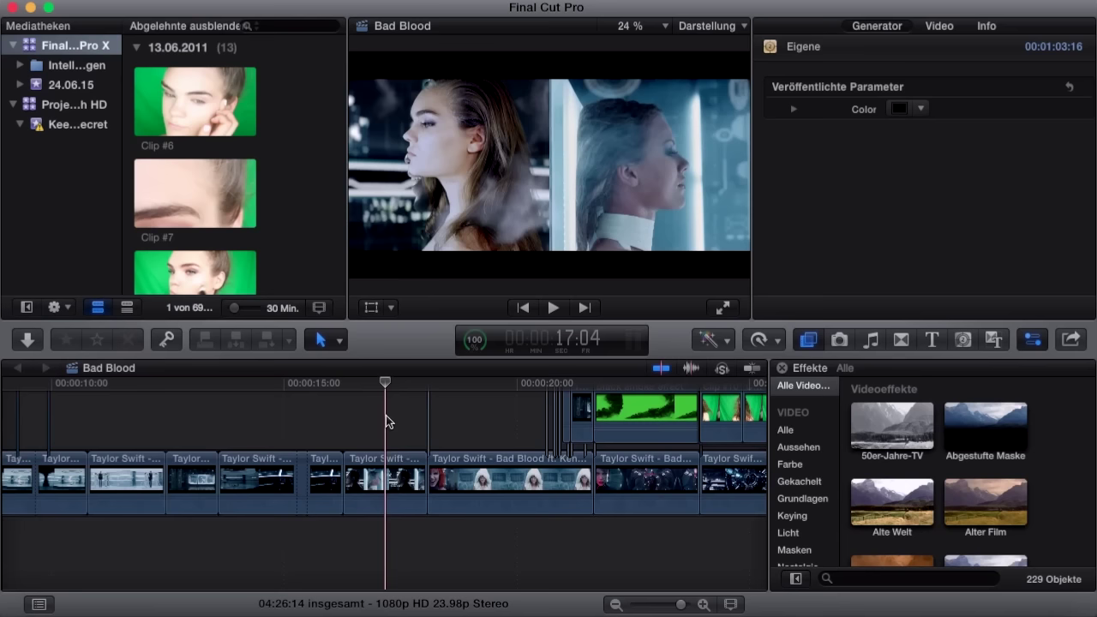
pyautogui.scroll(10, 386, 420)
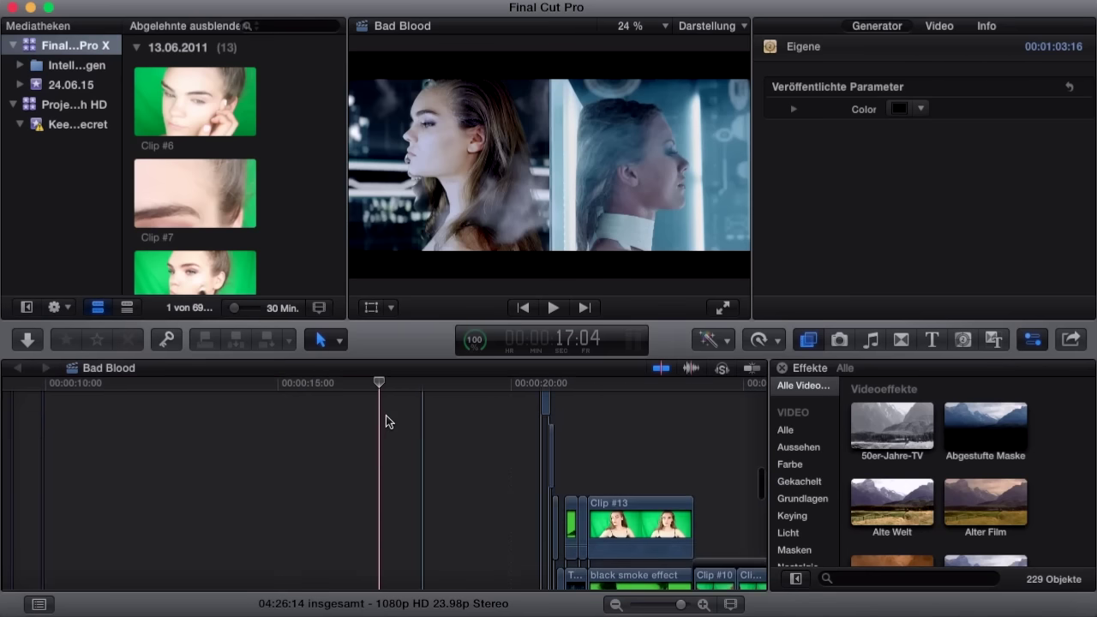
# Select Clip #13 in the storyline to show its effect settings.
pyautogui.scroll(-5, 386, 420)
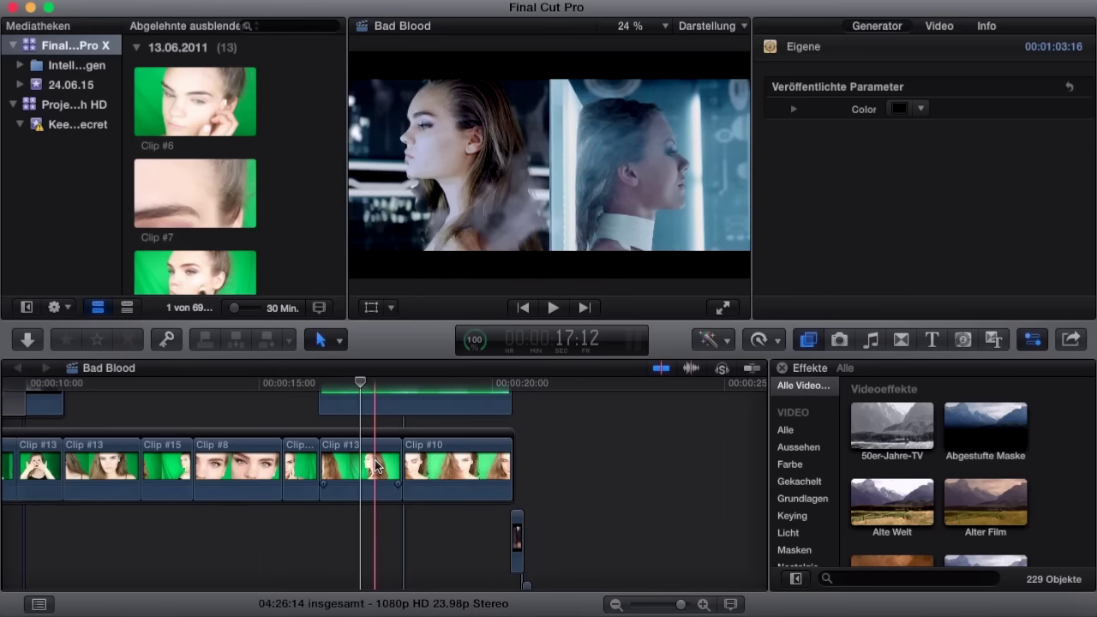
pyautogui.click(377, 465)
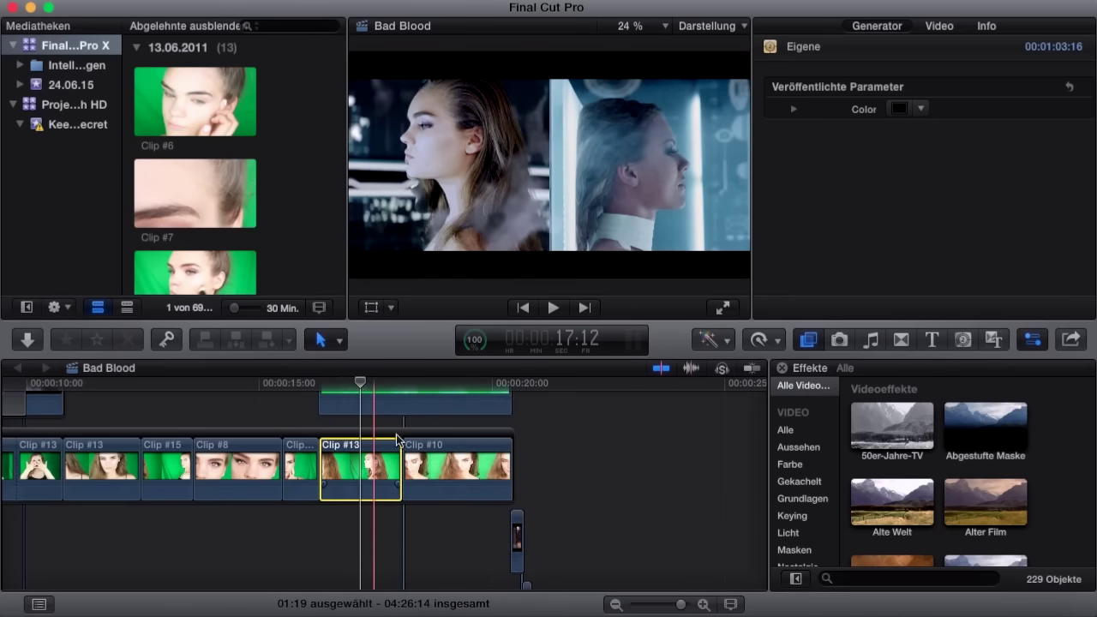
pyautogui.click(377, 474)
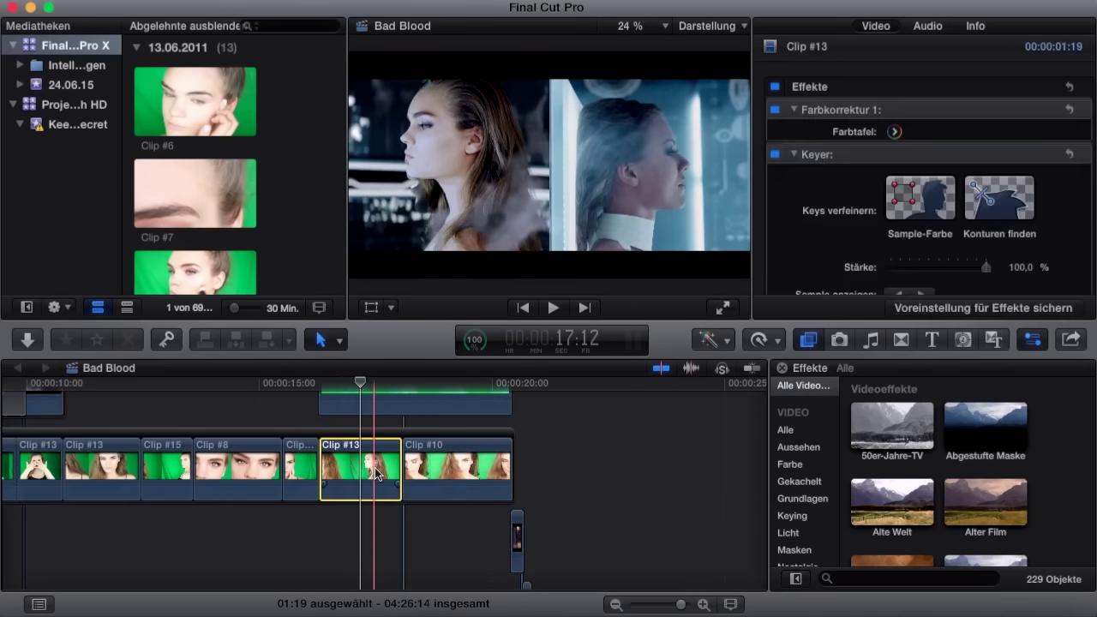
pyautogui.scroll(3, 377, 474)
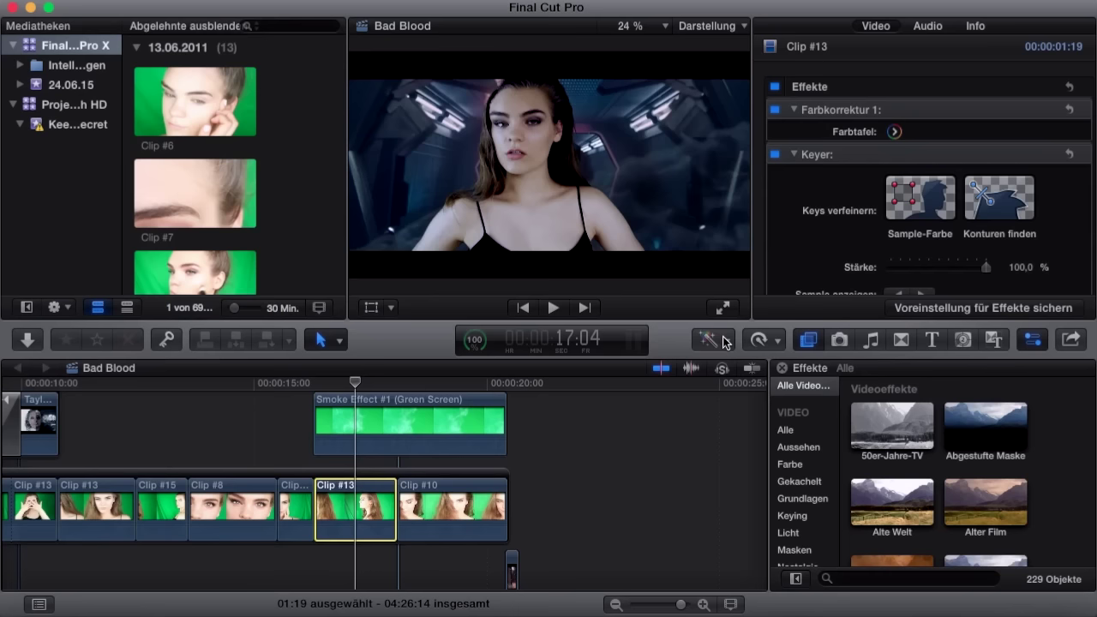
# Open the Color Board and apply the saved 'baad blood 3' preset.
pyautogui.click(712, 340)
pyautogui.click(734, 391)
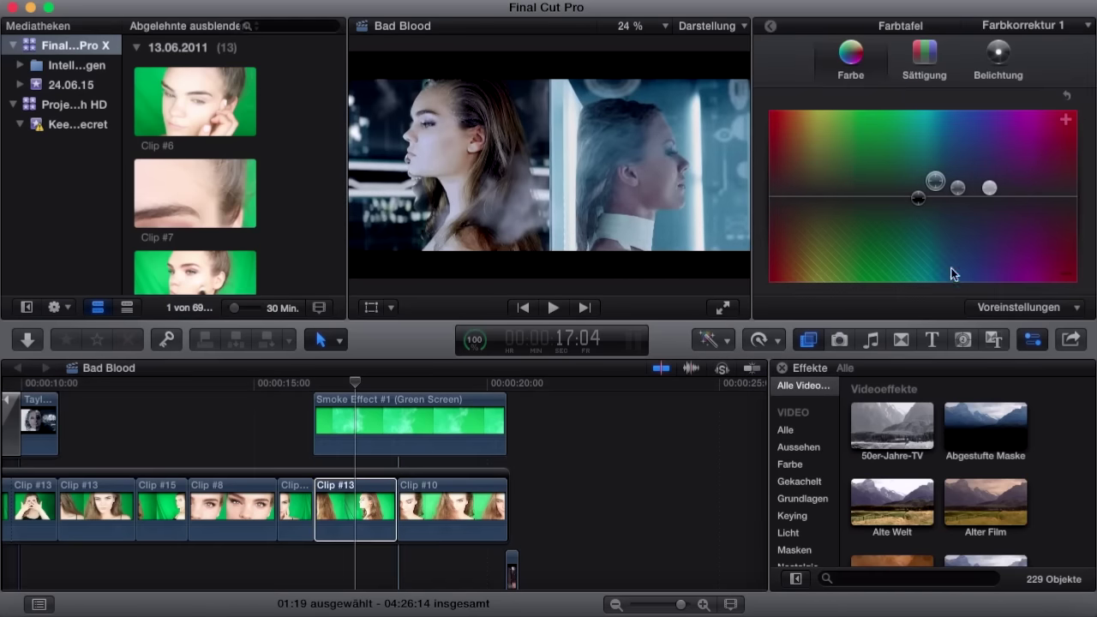
pyautogui.click(1001, 307)
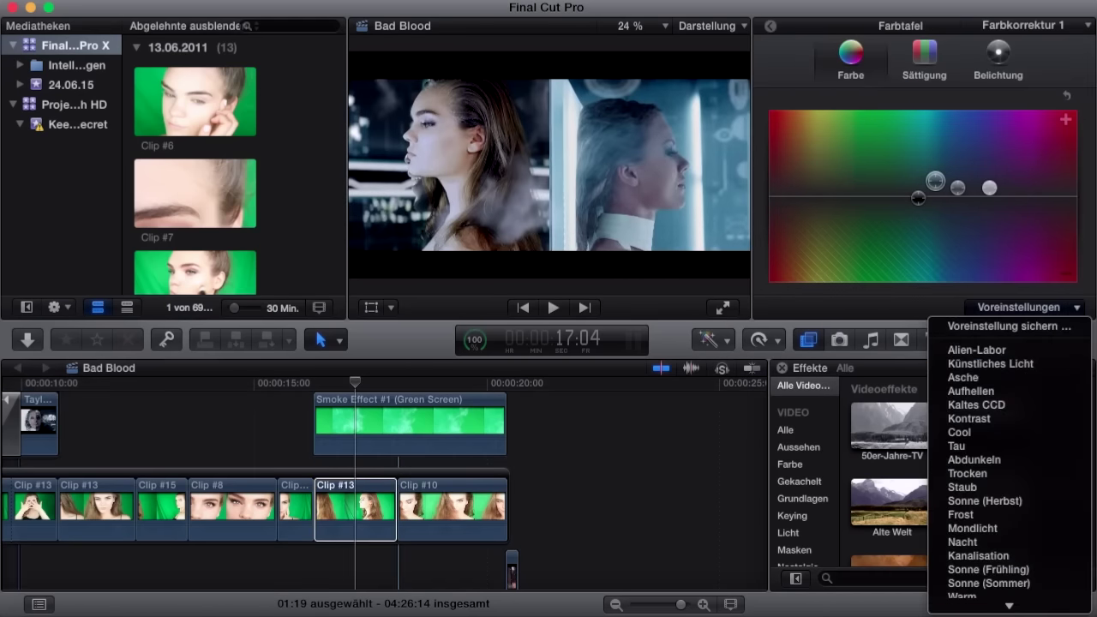
pyautogui.scroll(-5, 994, 514)
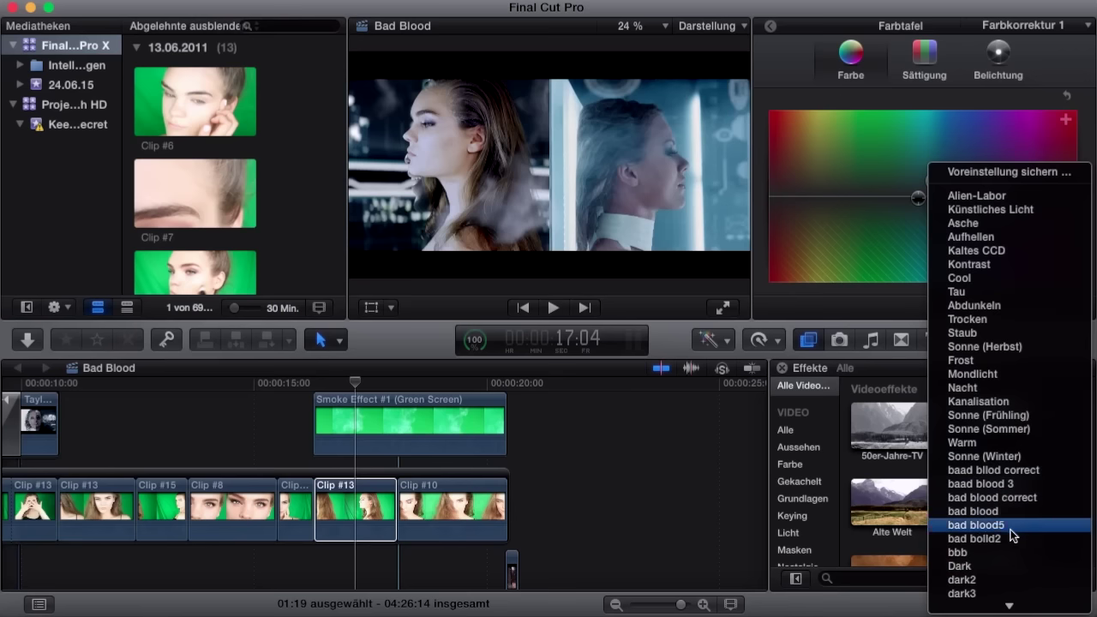
pyautogui.moveTo(1018, 611)
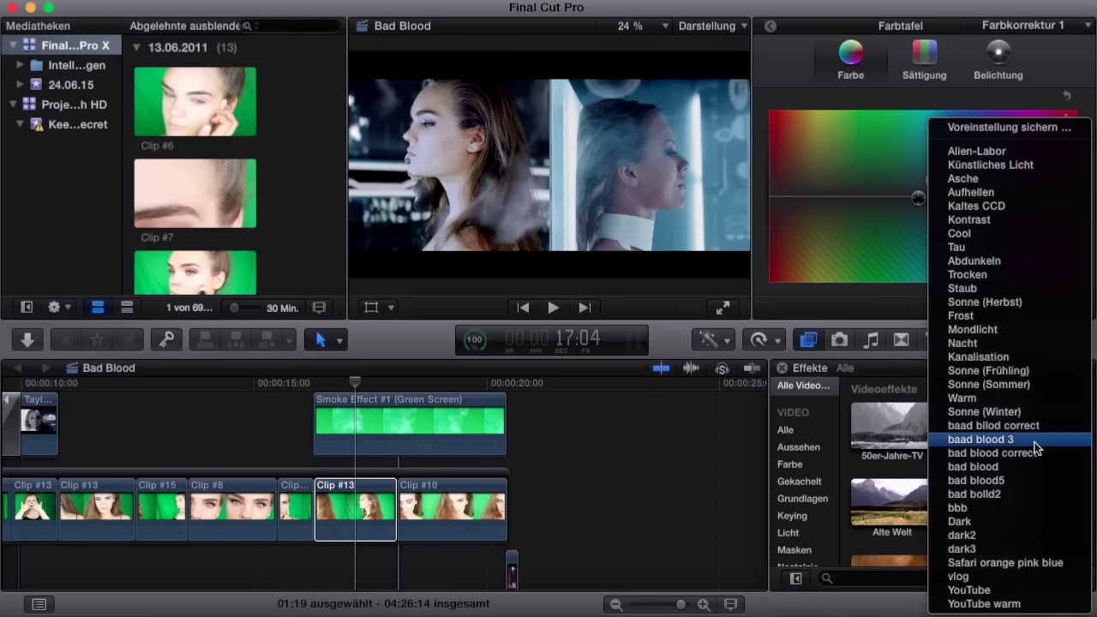
pyautogui.click(1034, 442)
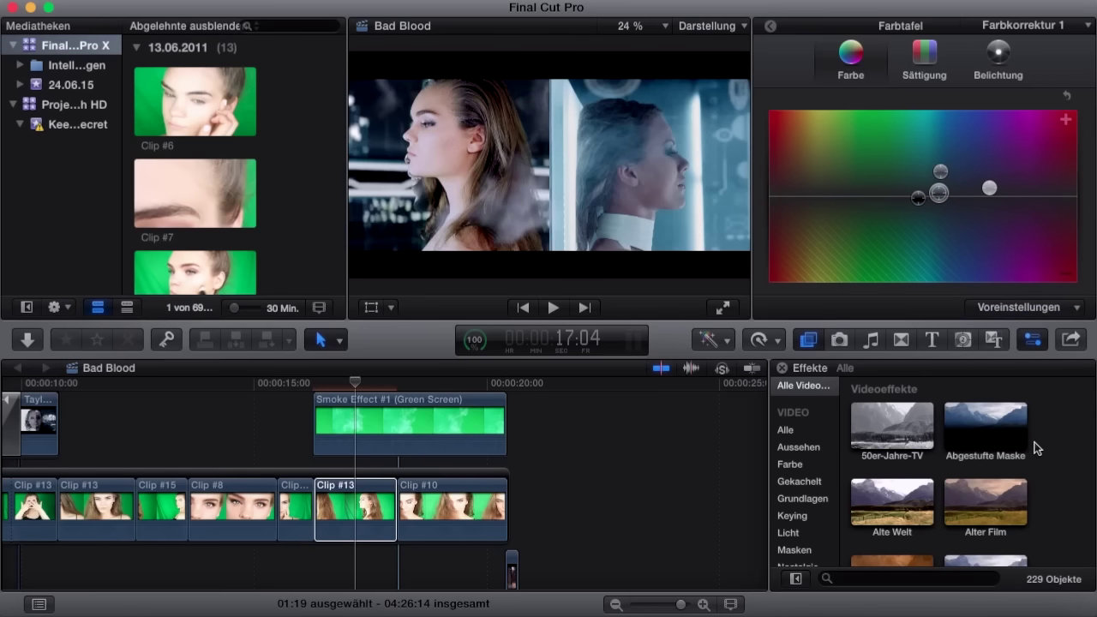
# Adjust Clip #13's colour balance on the Color Board to remove the yellow-green tint.
pyautogui.click(1020, 307)
pyautogui.click(883, 196)
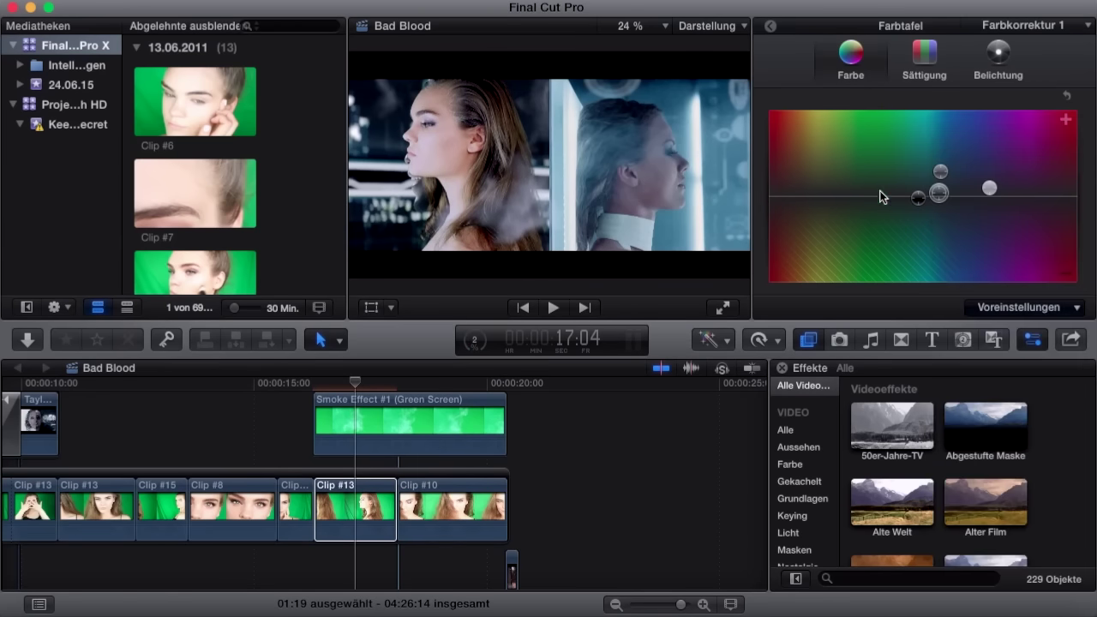
pyautogui.moveTo(940, 174); pyautogui.dragTo(934, 180)
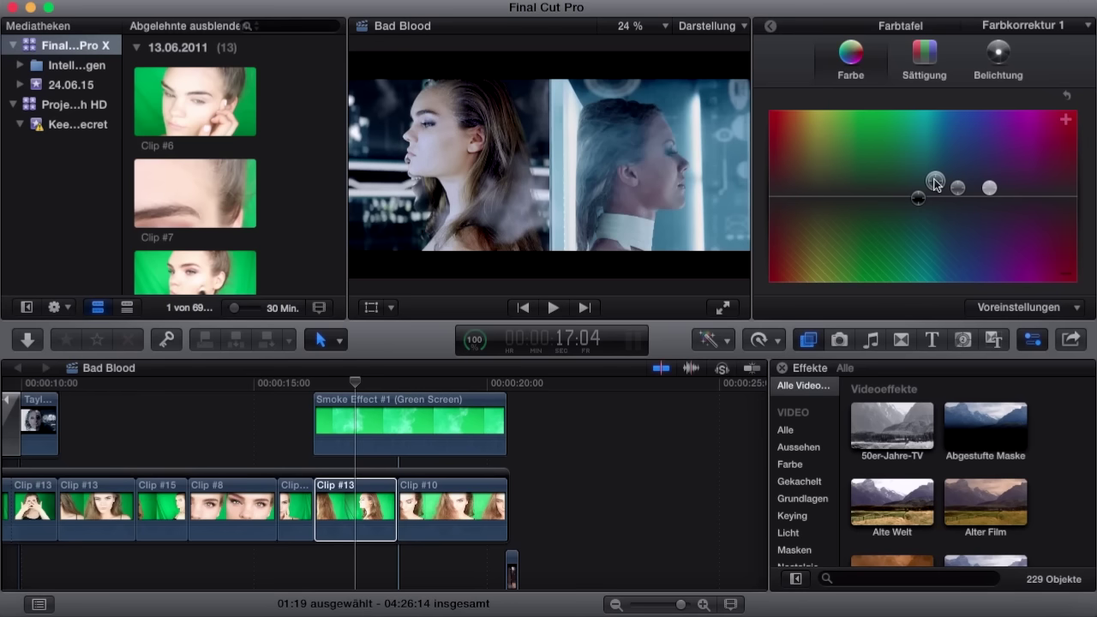
pyautogui.click(999, 58)
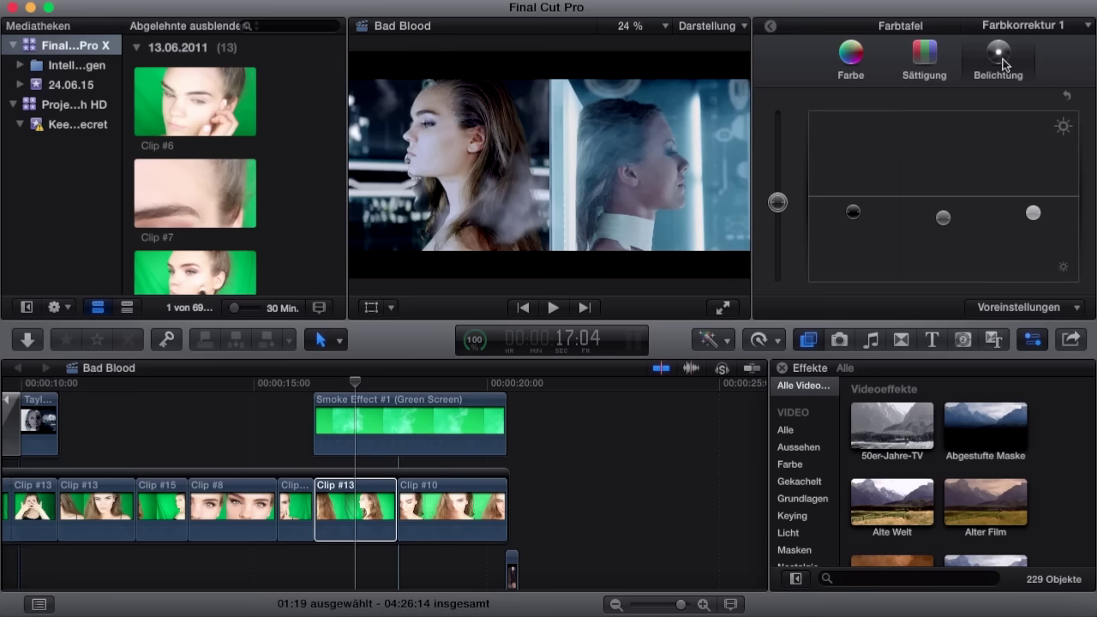
pyautogui.click(876, 64)
pyautogui.moveTo(935, 181)
pyautogui.mouseDown()
pyautogui.moveTo(888, 181)
pyautogui.moveTo(881, 139)
pyautogui.mouseUp()
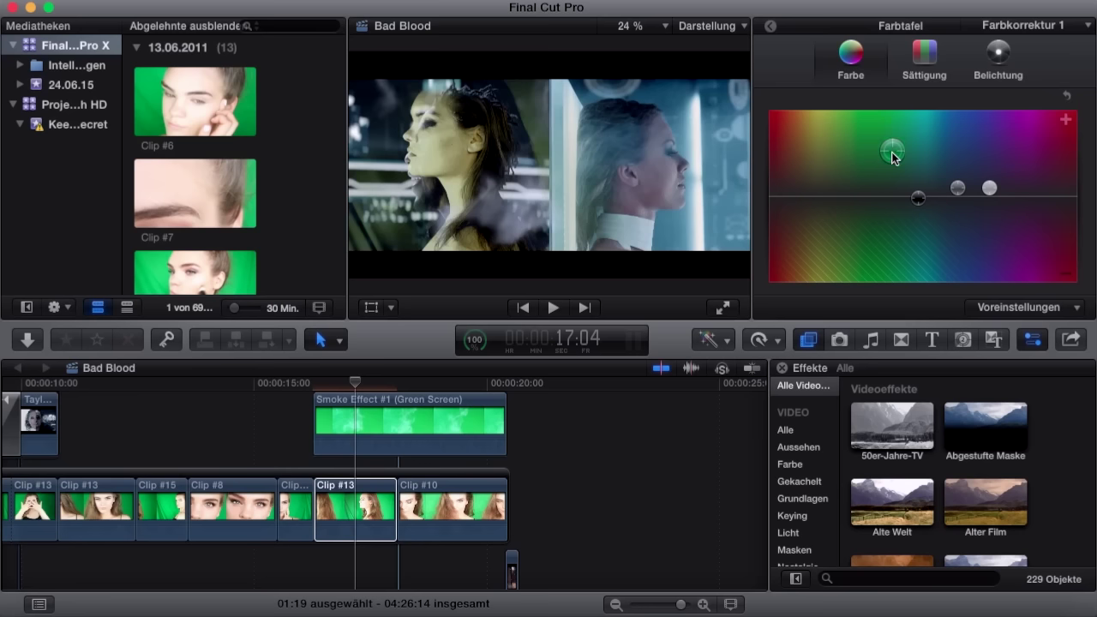
pyautogui.moveTo(882, 137); pyautogui.dragTo(936, 184)
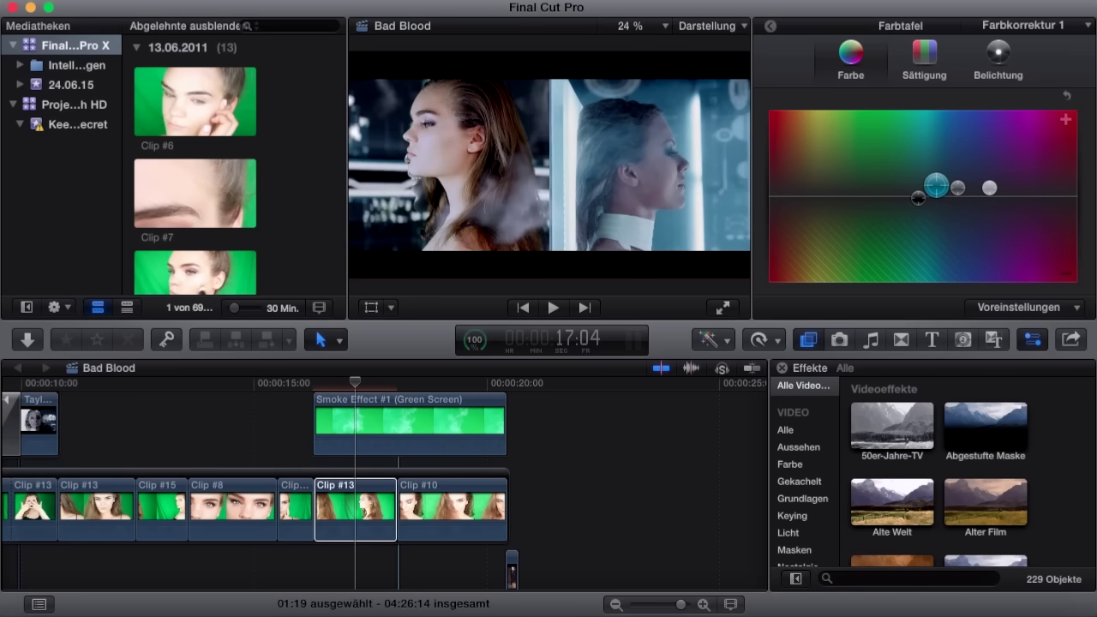
# Redo the last colour change from the Edit menu.
pyautogui.click(245, 1)
pyautogui.press('Escape')
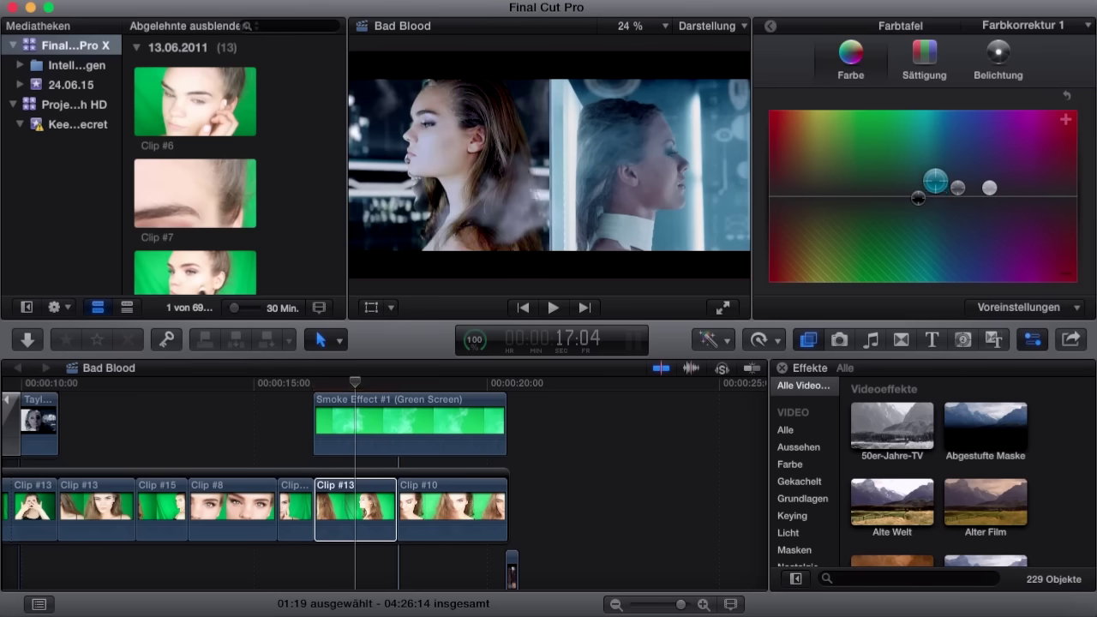
pyautogui.click(236, 3)
pyautogui.click(235, 24)
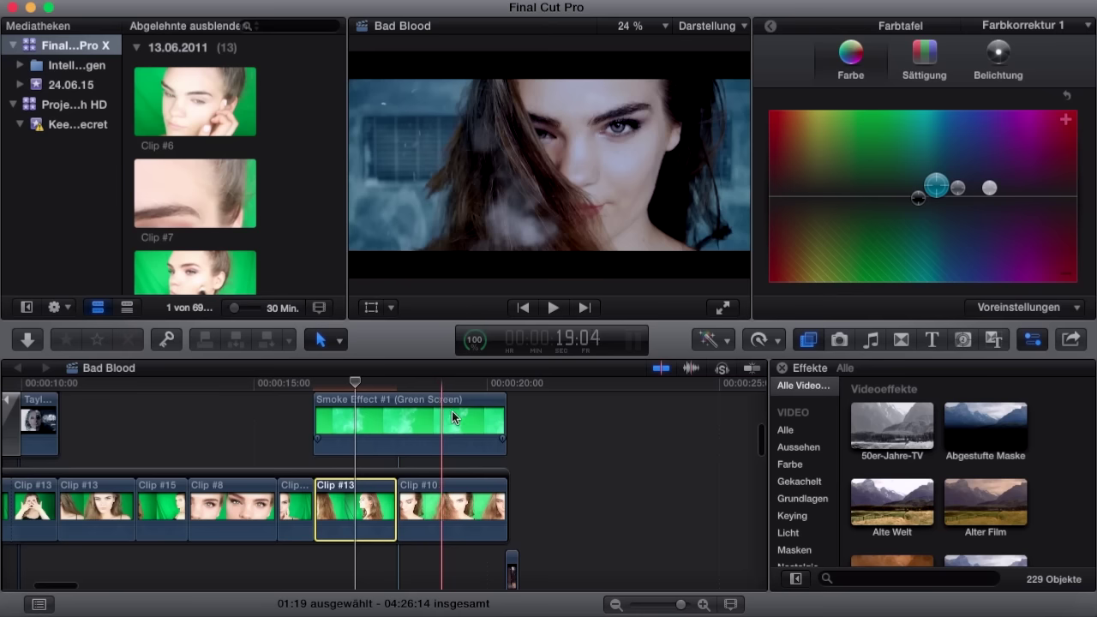
# Clear the selection and select Clip #15 in the storyline.
pyautogui.scroll(3, 411, 420)
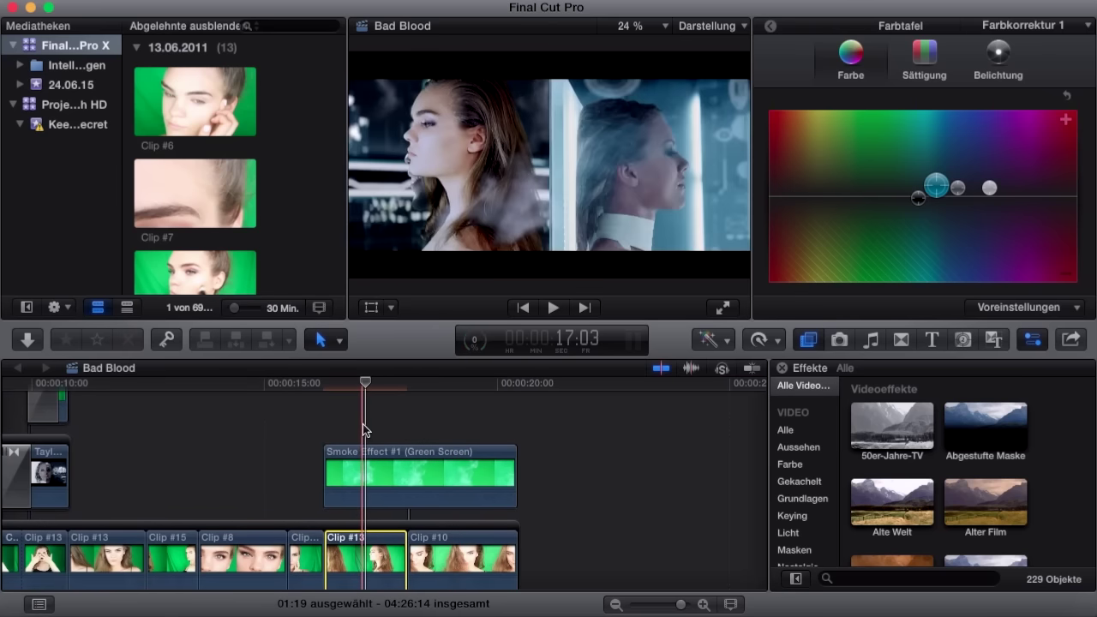
pyautogui.click(346, 461)
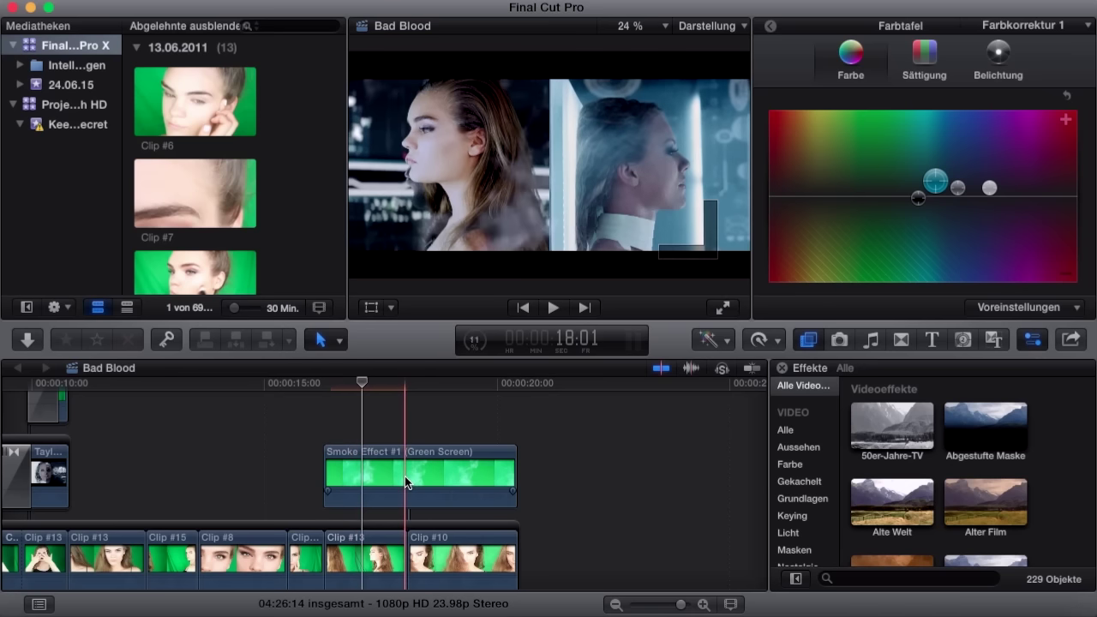
pyautogui.click(180, 444)
pyautogui.click(177, 548)
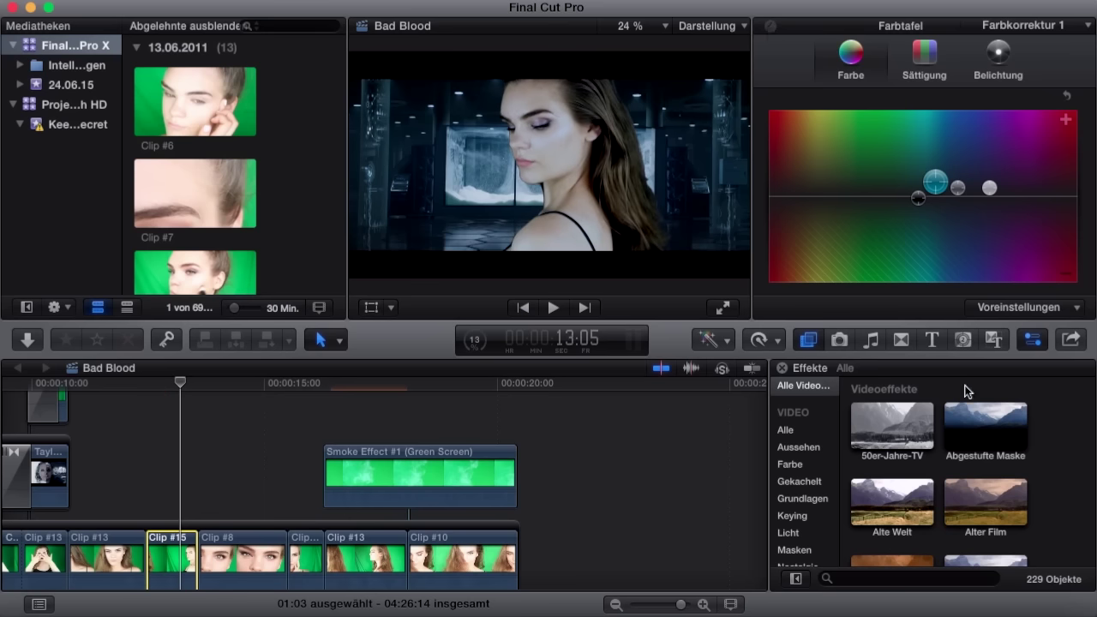
# Show Clip #15's Keyer settings with Cmd+4, then search the effects browser for 'keyer'.
pyautogui.press('super+4')
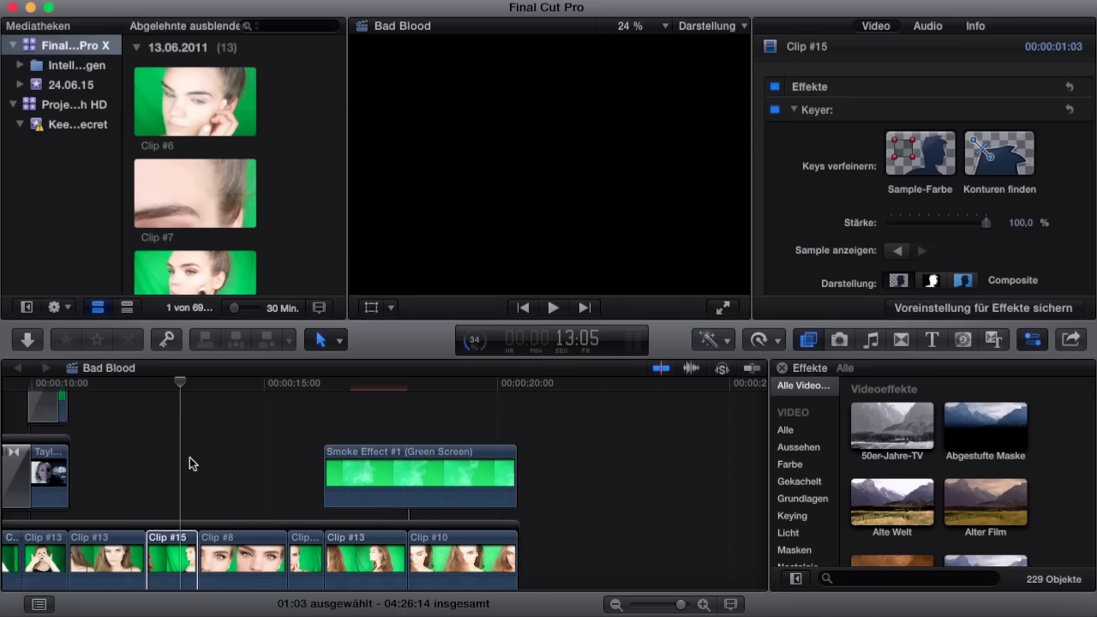
pyautogui.click(172, 525)
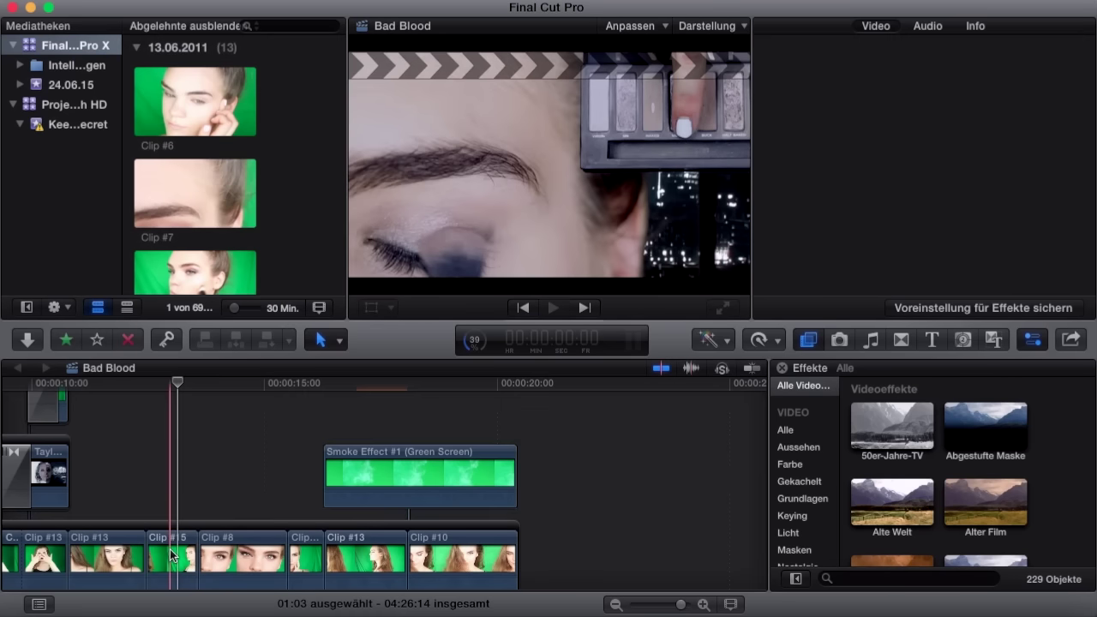
pyautogui.click(169, 549)
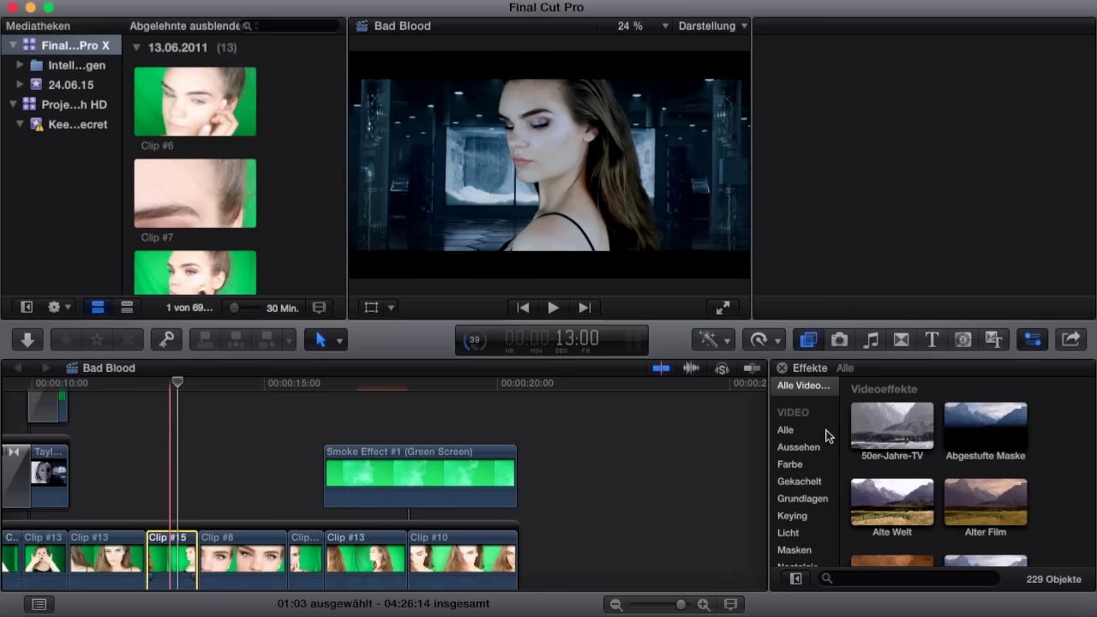
pyautogui.click(857, 579)
pyautogui.write('keyer')
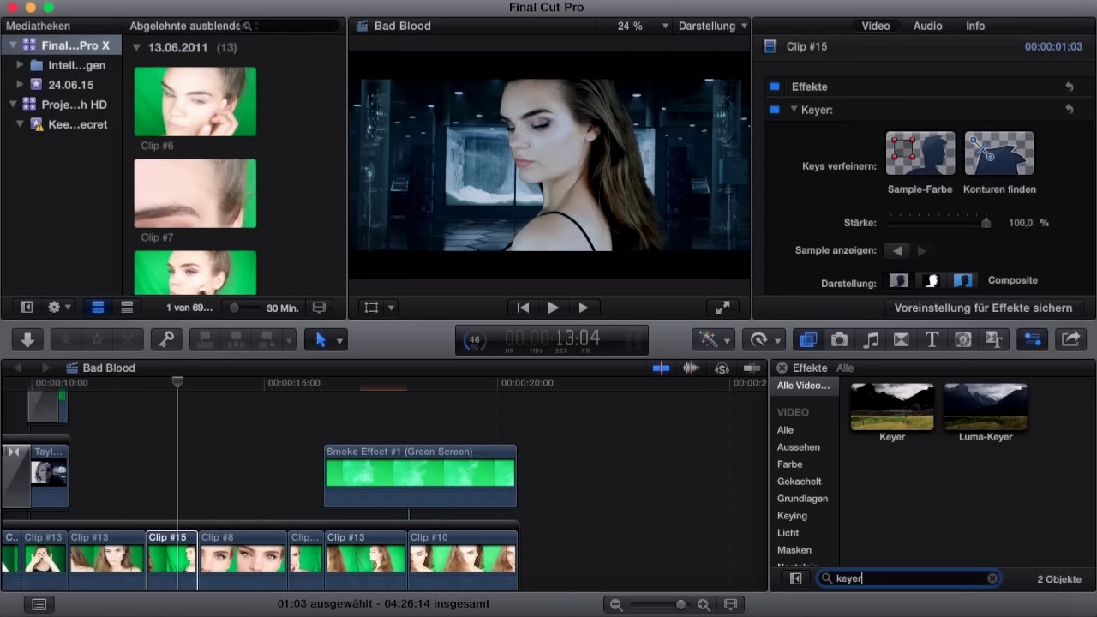
# Select the Keyer effect and toggle it off and back on to compare the raw green screen.
pyautogui.click(900, 399)
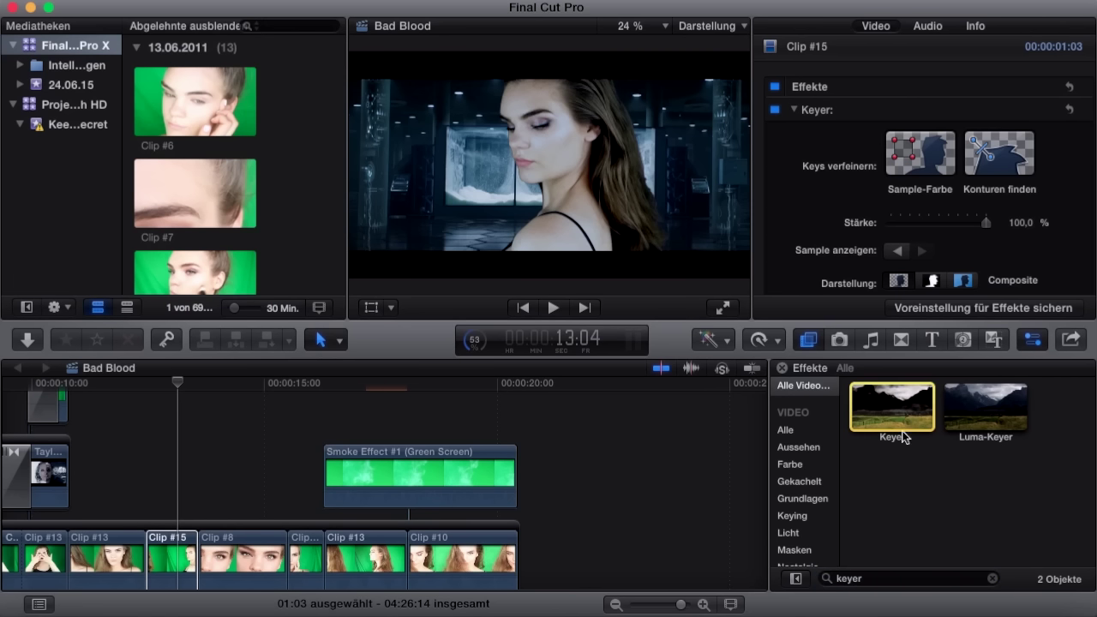
pyautogui.click(771, 114)
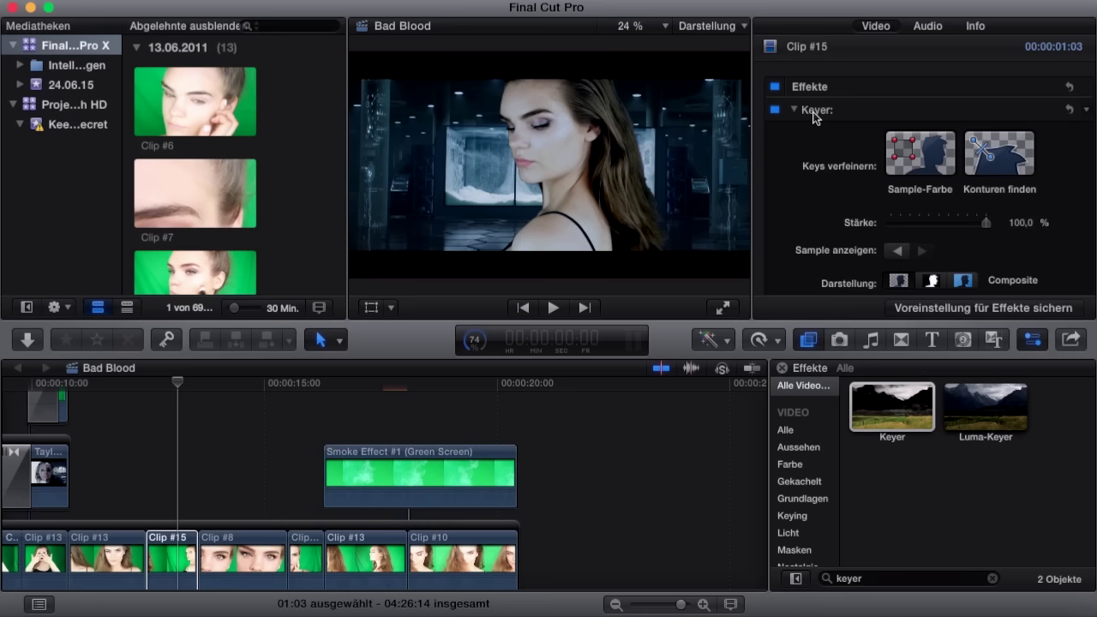
pyautogui.scroll(-2, 955, 262)
pyautogui.scroll(2, 953, 262)
pyautogui.click(775, 111)
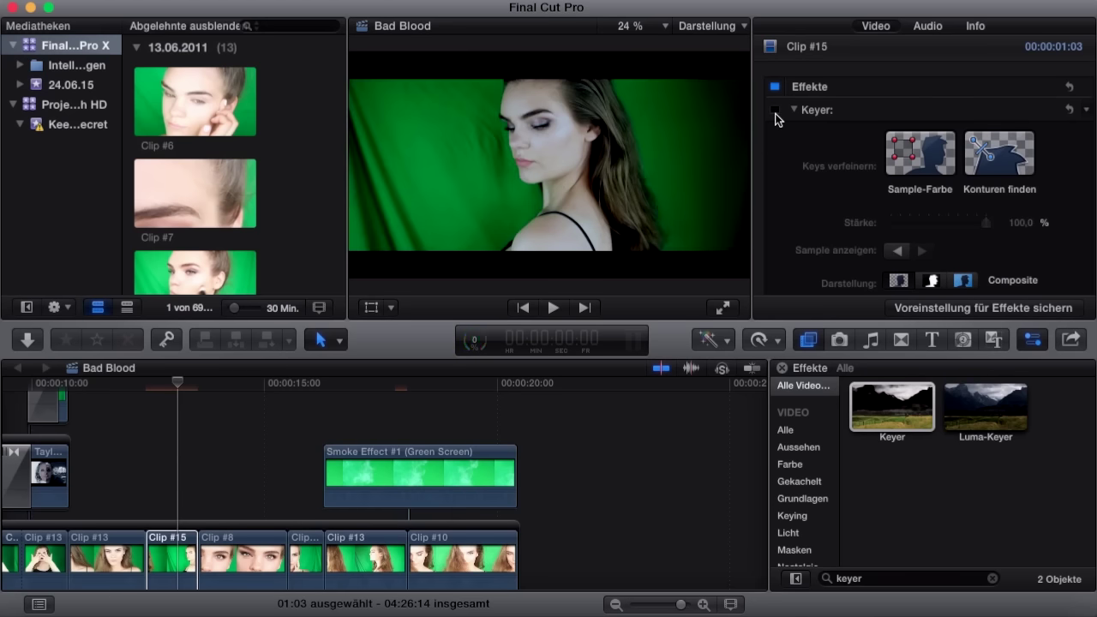
pyautogui.click(775, 111)
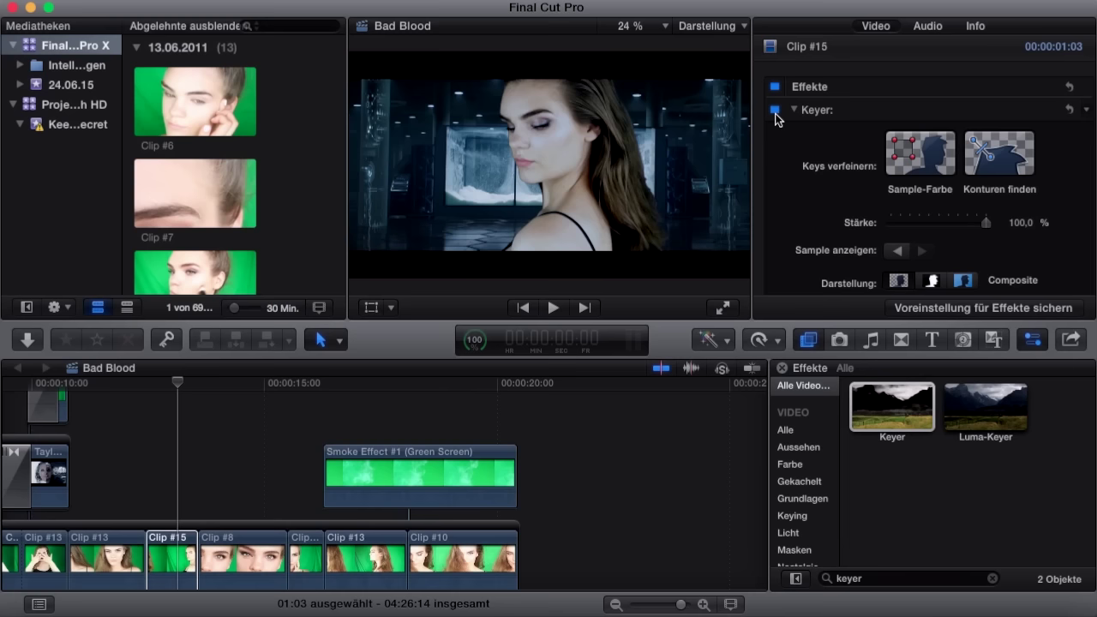
# Add a second Keyer colour sample from the woman's cheek in Clip #15.
pyautogui.click(907, 170)
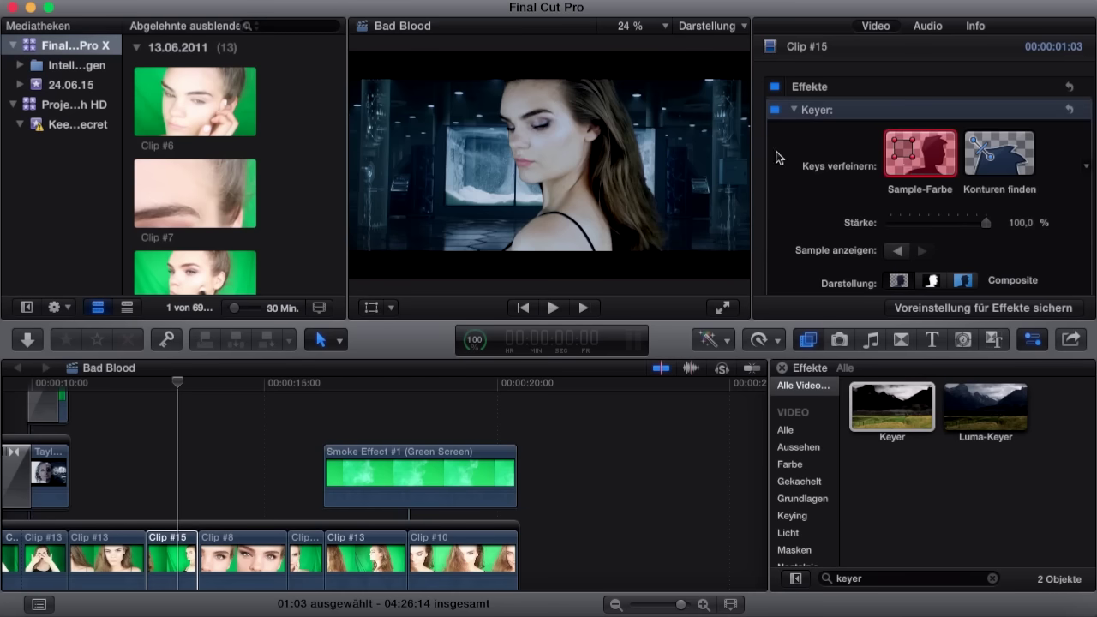
pyautogui.click(561, 148)
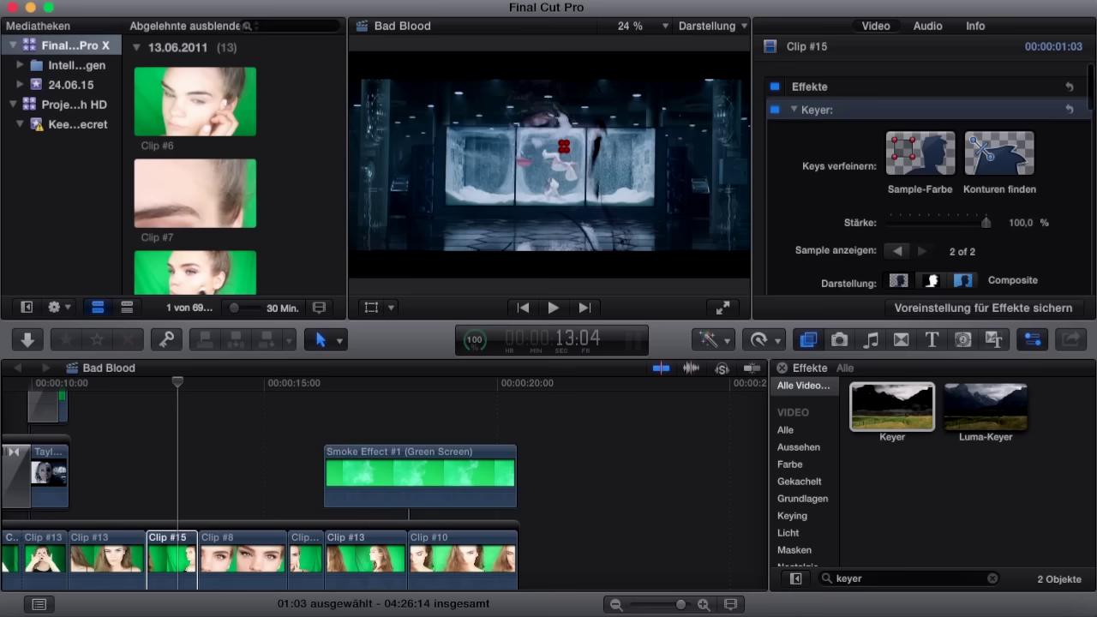
pyautogui.click(211, 2)
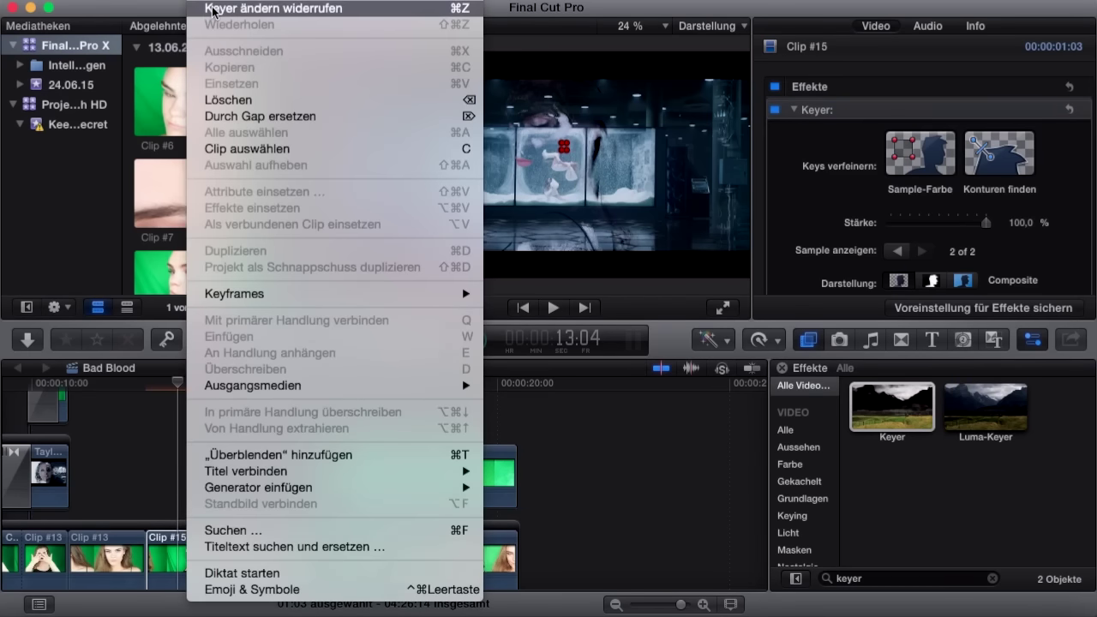
# Undo the cheek key sample, then move the playhead to the close-up at 00:00:19:14.
pyautogui.click(212, 11)
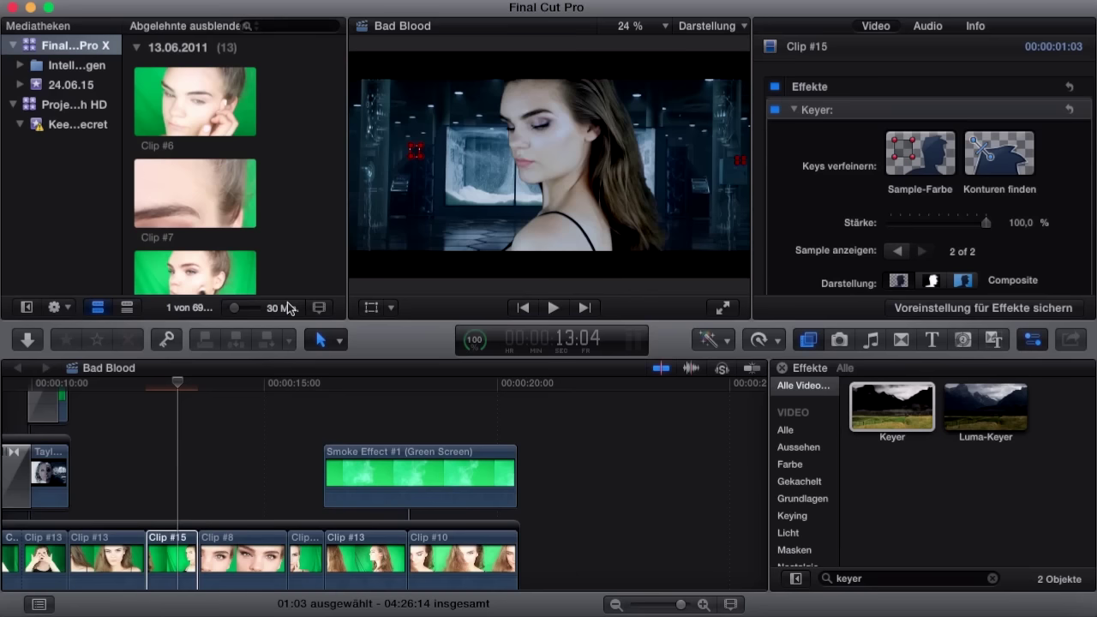
pyautogui.click(178, 385)
pyautogui.moveTo(178, 385); pyautogui.dragTo(432, 426)
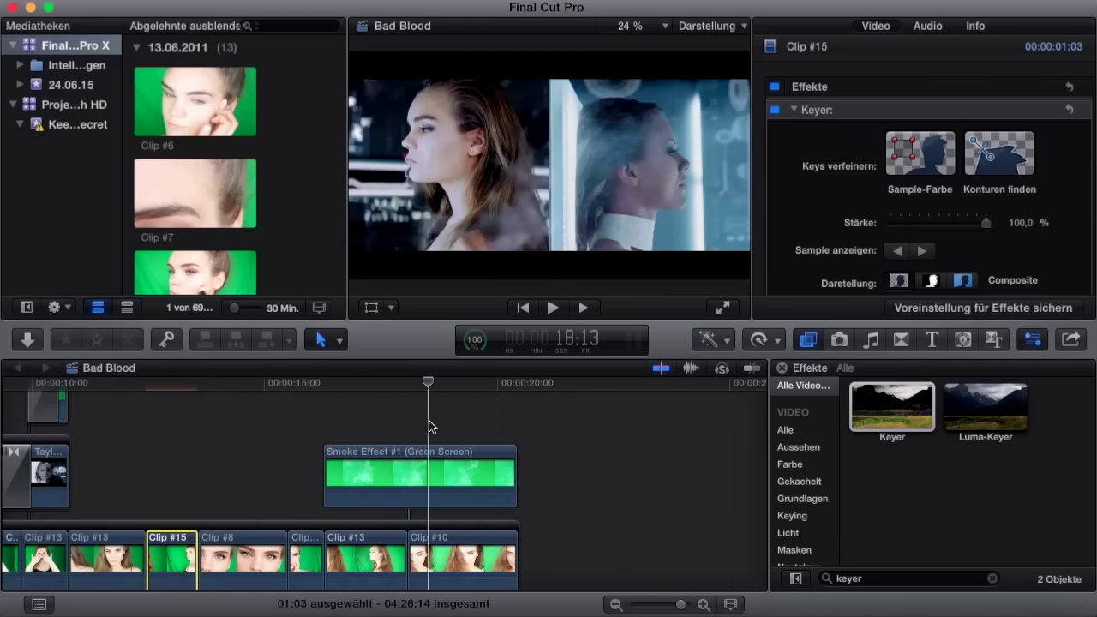
pyautogui.moveTo(432, 426); pyautogui.dragTo(477, 437)
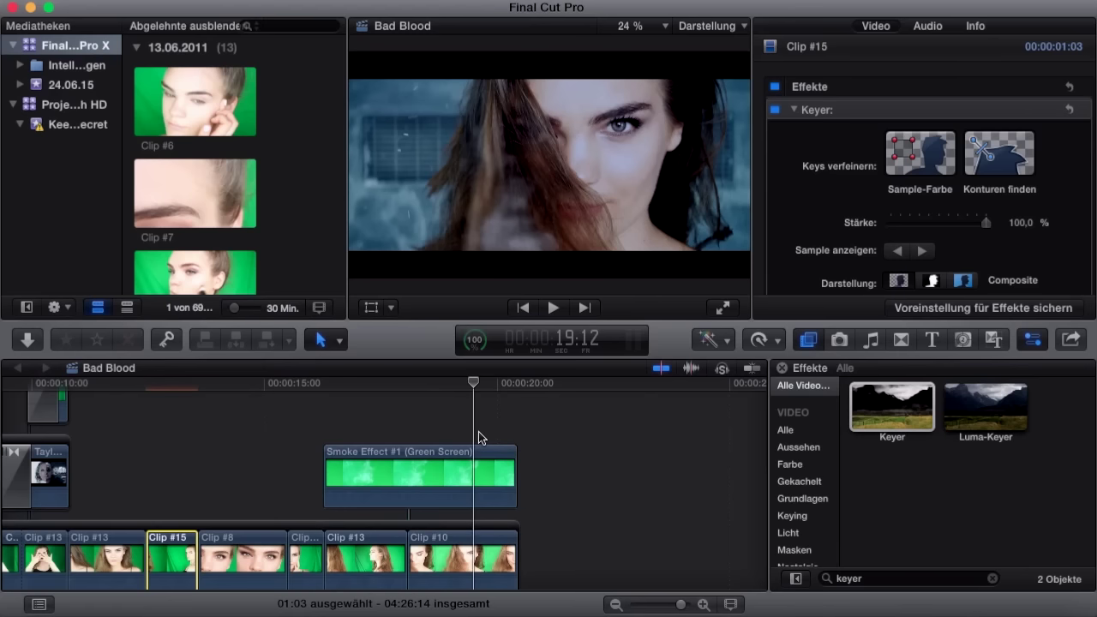
pyautogui.click(478, 431)
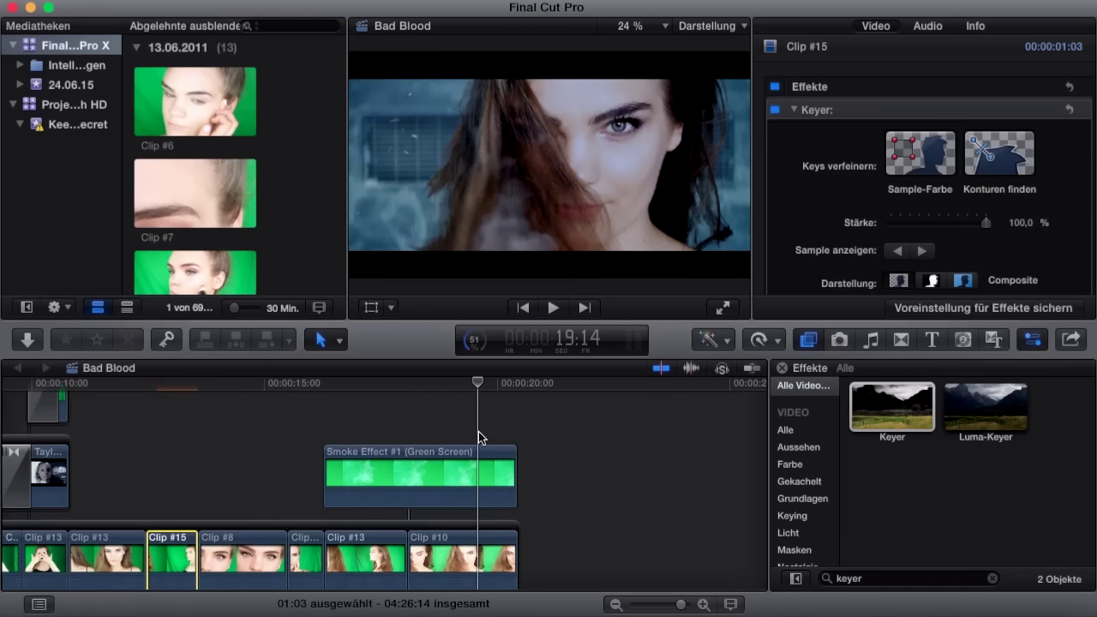
pyautogui.hscroll(8, 478, 431)
pyautogui.scroll(-2, 479, 431)
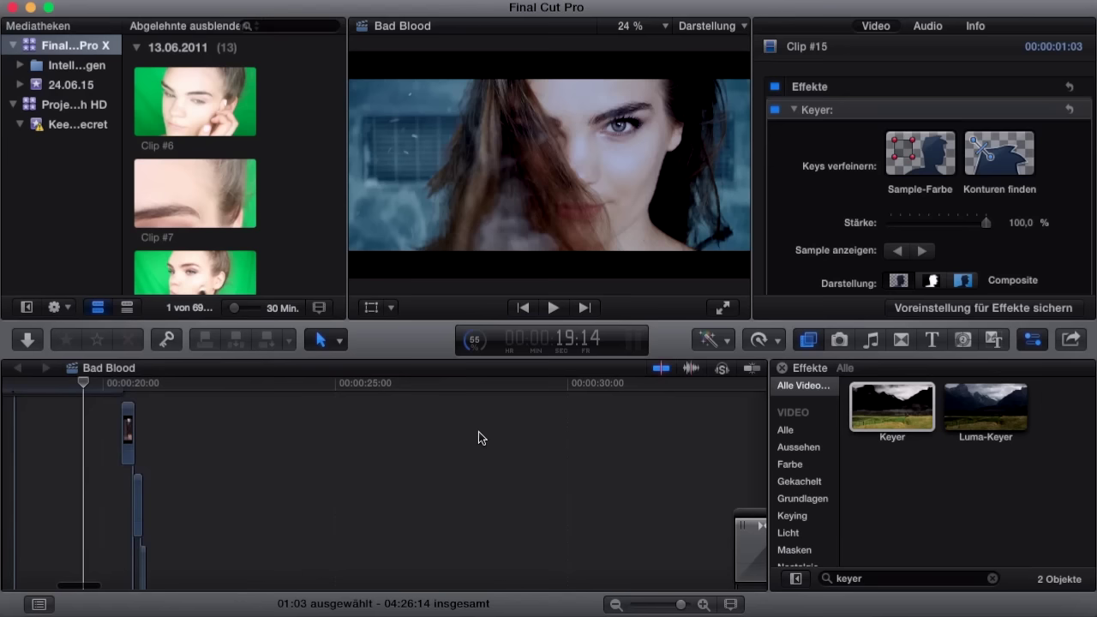
# Go to the split-screen section near 27 seconds and select the short clip before the transition.
pyautogui.hscroll(4, 499, 492)
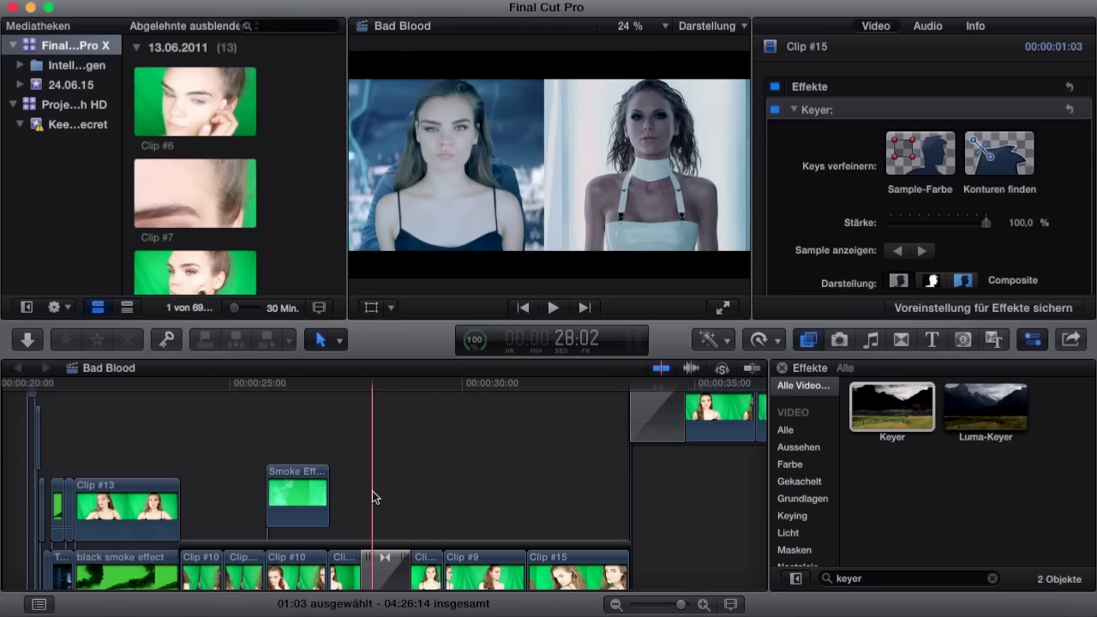
pyautogui.click(372, 491)
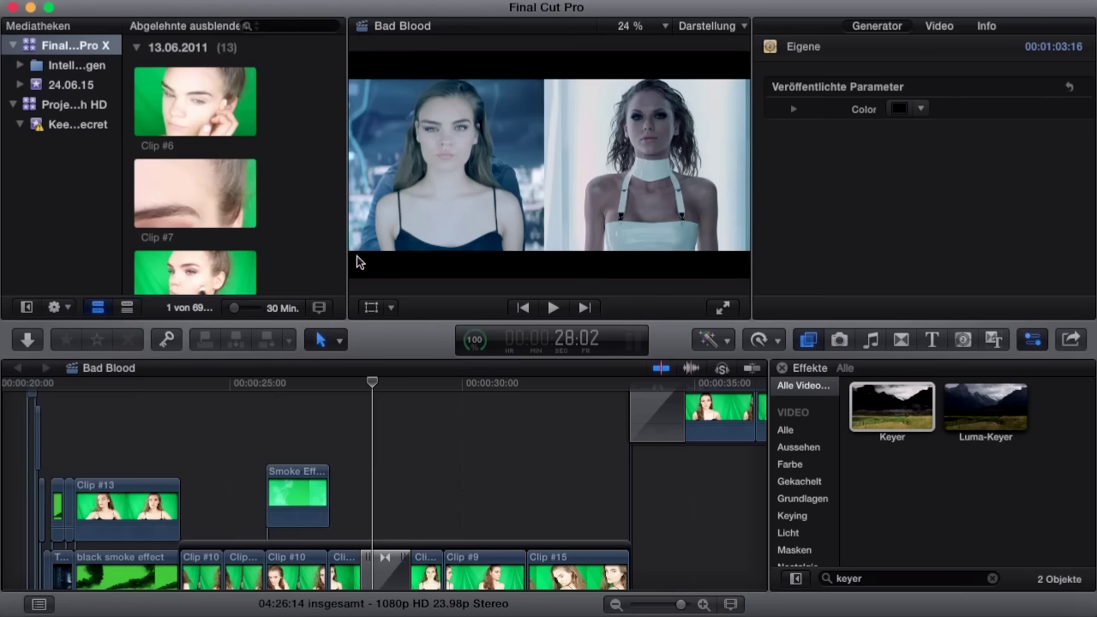
pyautogui.click(354, 431)
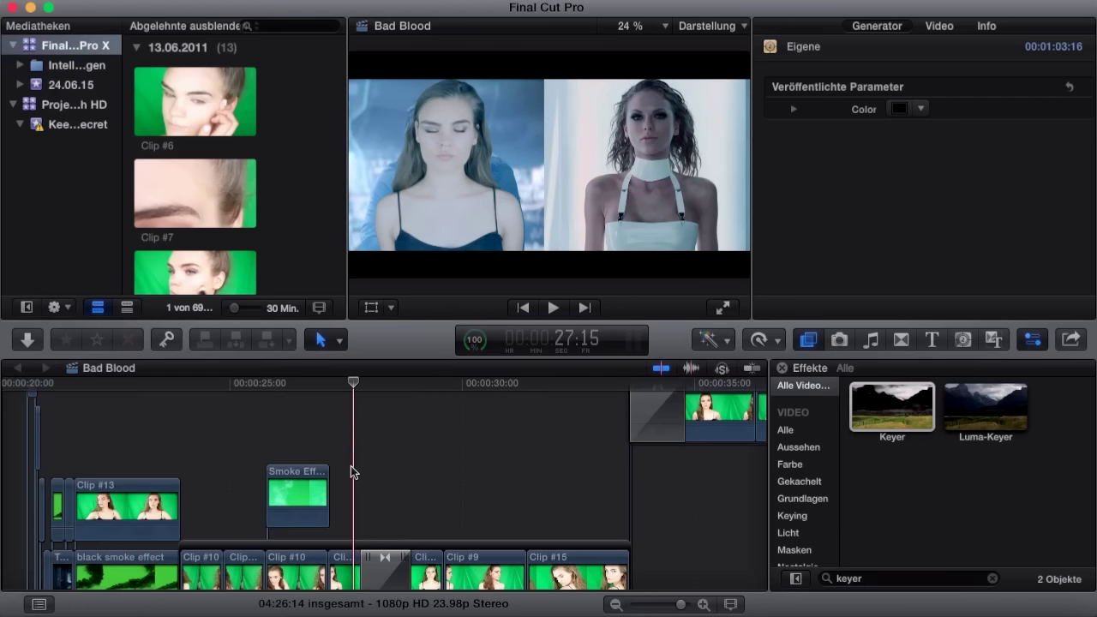
pyautogui.click(336, 520)
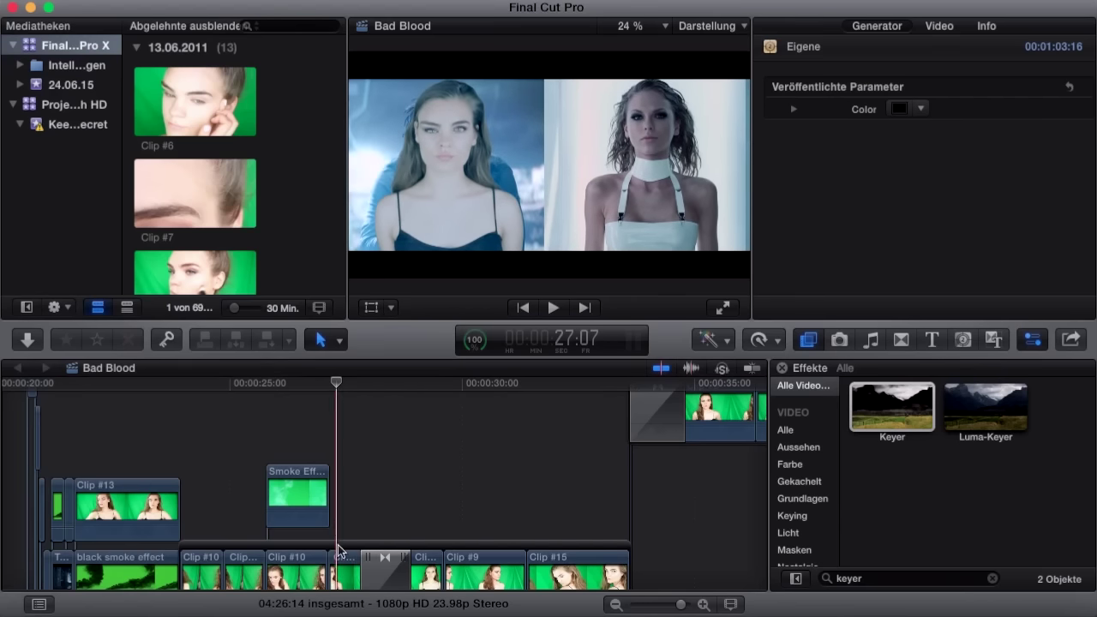
pyautogui.click(340, 556)
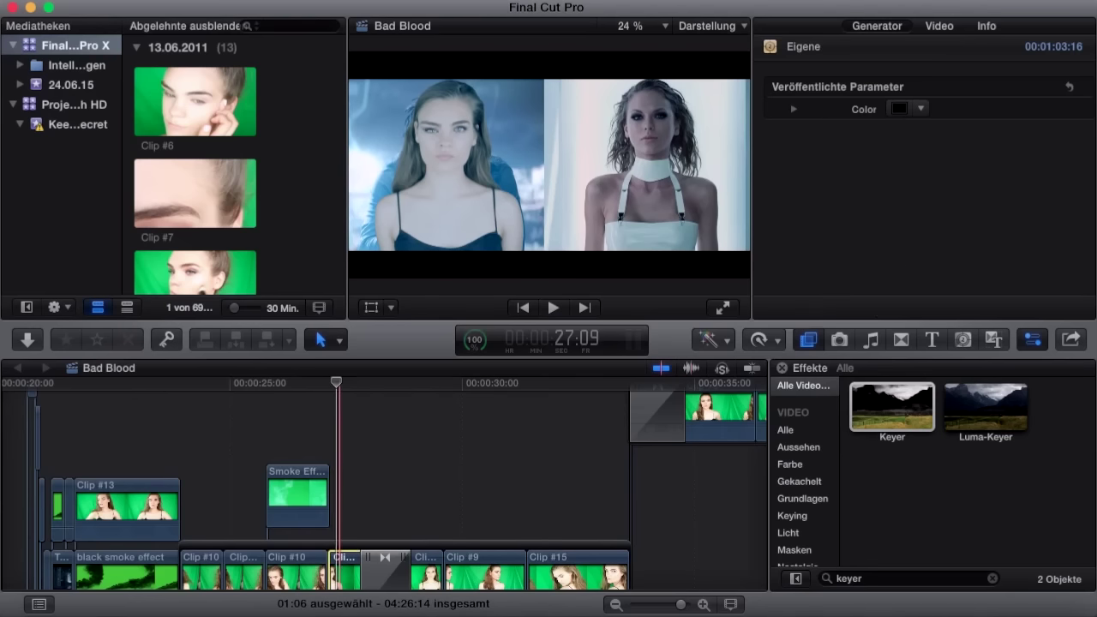
pyautogui.click(726, 343)
pyautogui.click(725, 388)
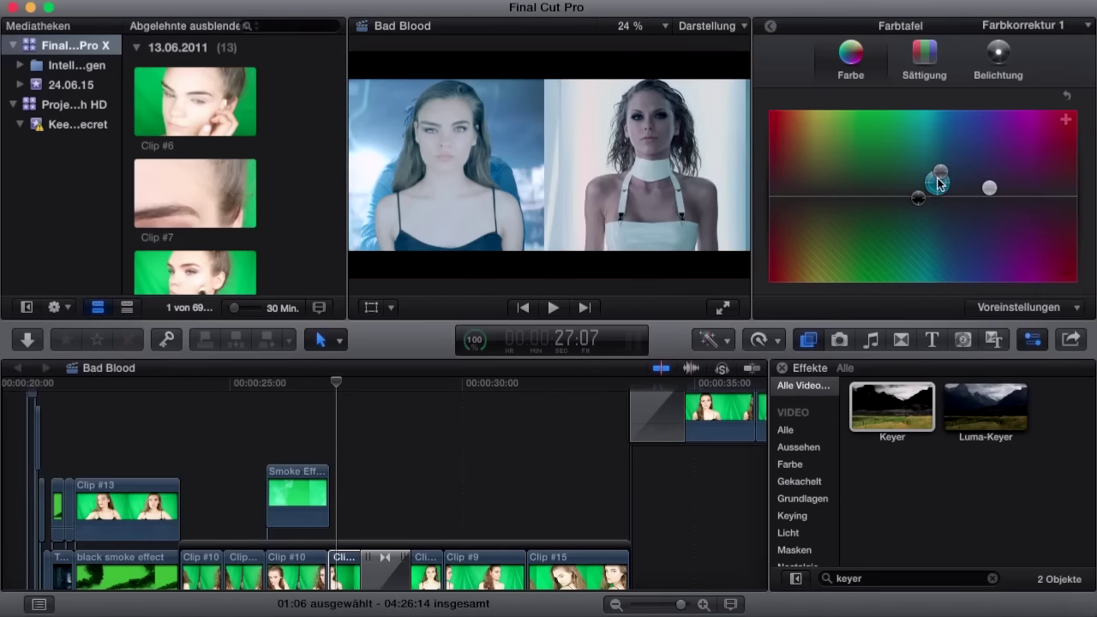
pyautogui.moveTo(338, 381); pyautogui.dragTo(343, 384)
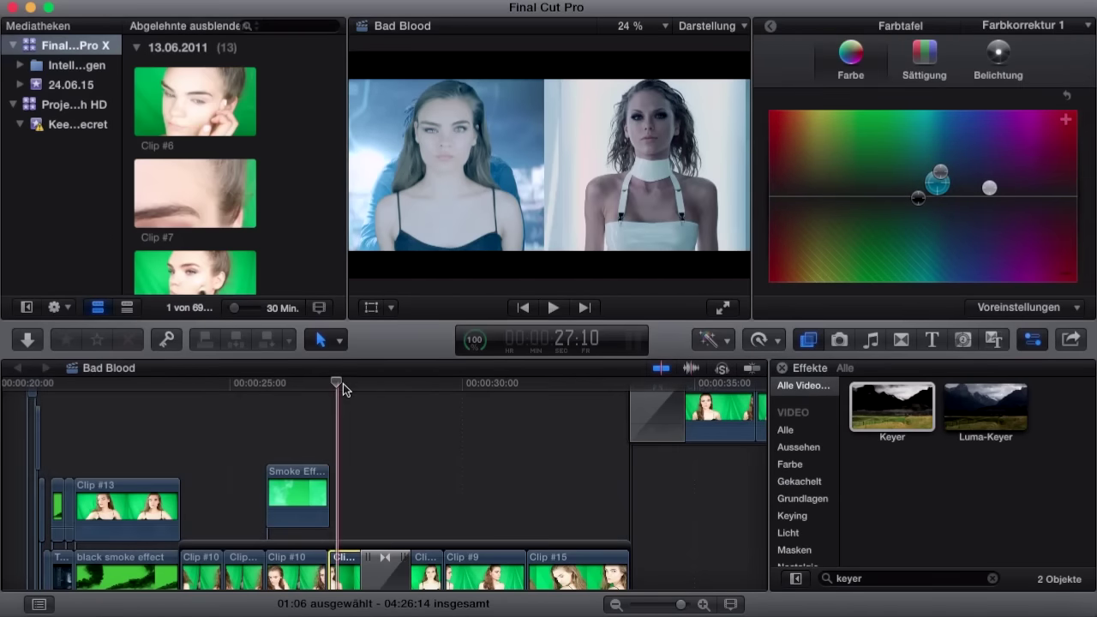
pyautogui.click(999, 58)
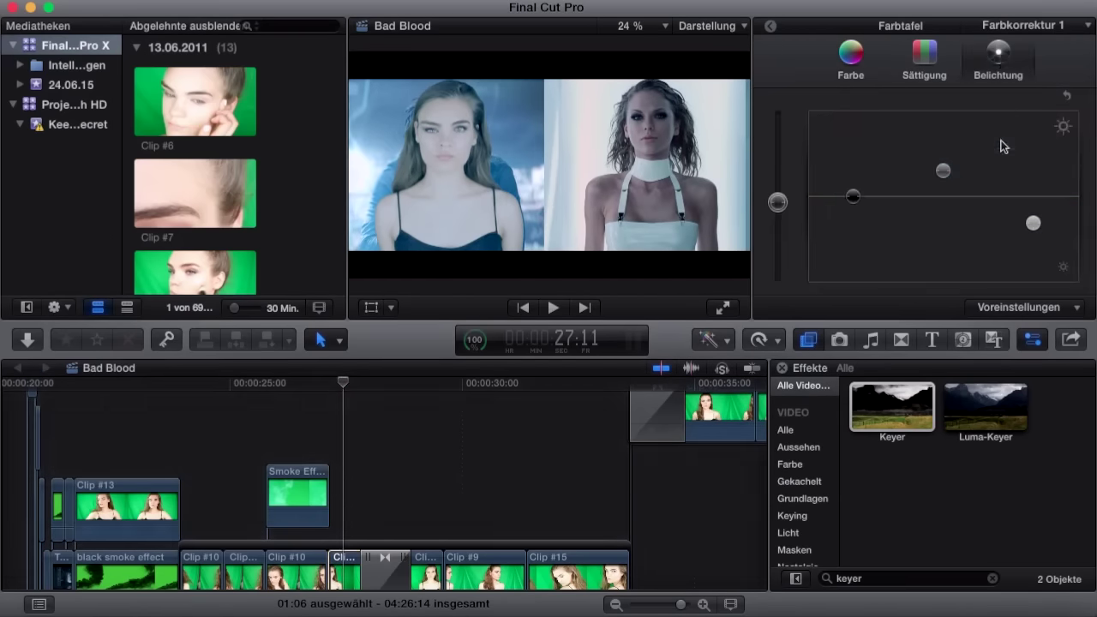
pyautogui.moveTo(944, 172); pyautogui.dragTo(943, 213)
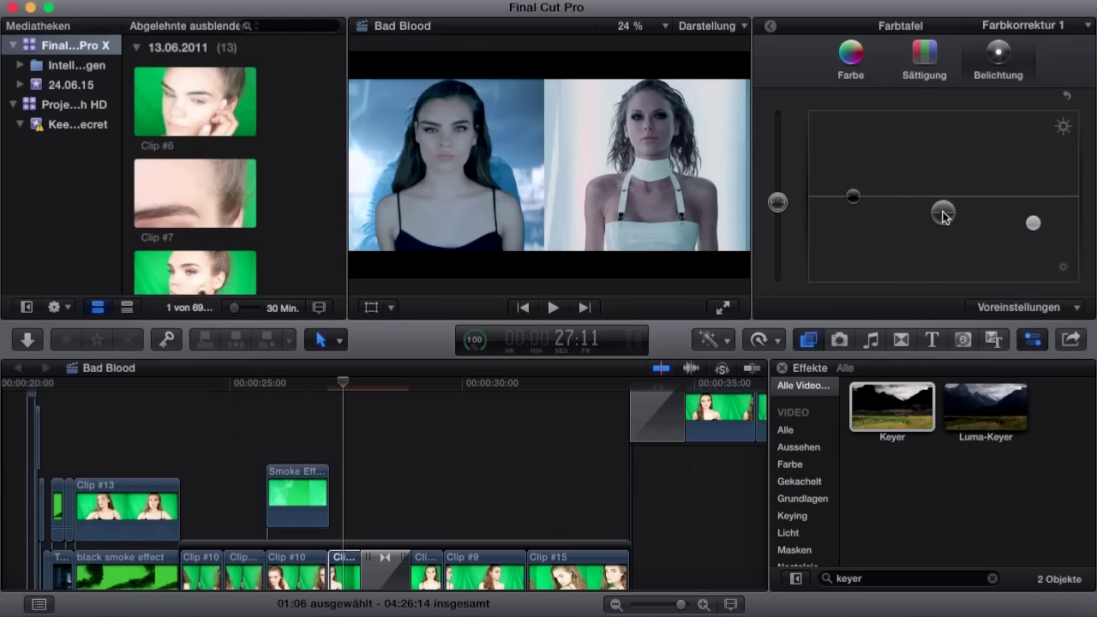
pyautogui.moveTo(943, 214); pyautogui.dragTo(947, 169)
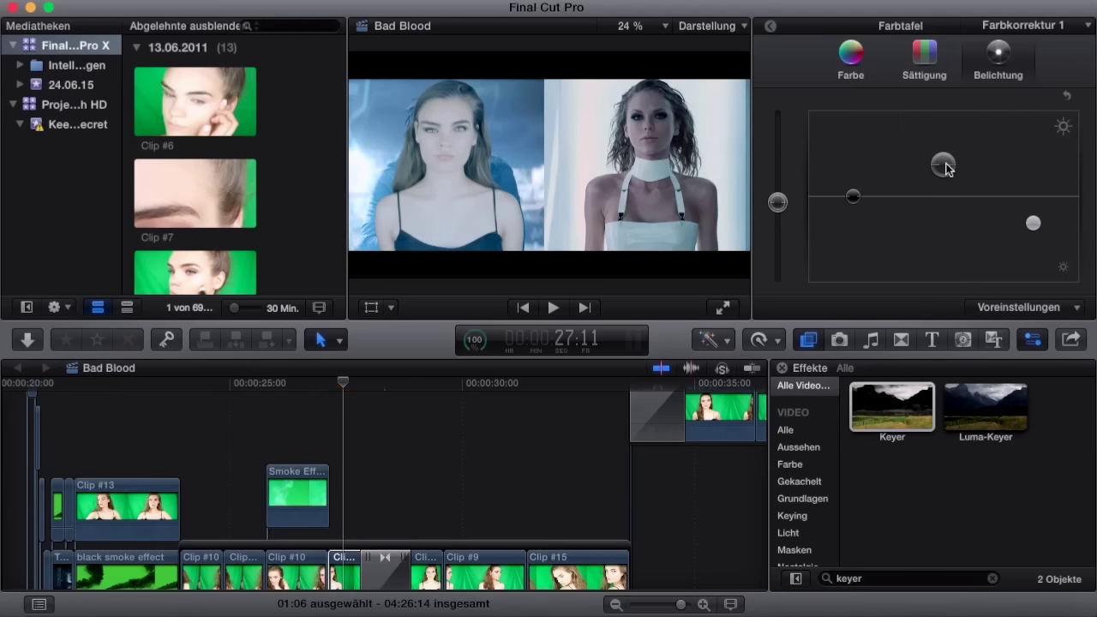
pyautogui.click(342, 383)
pyautogui.moveTo(356, 385); pyautogui.dragTo(426, 408)
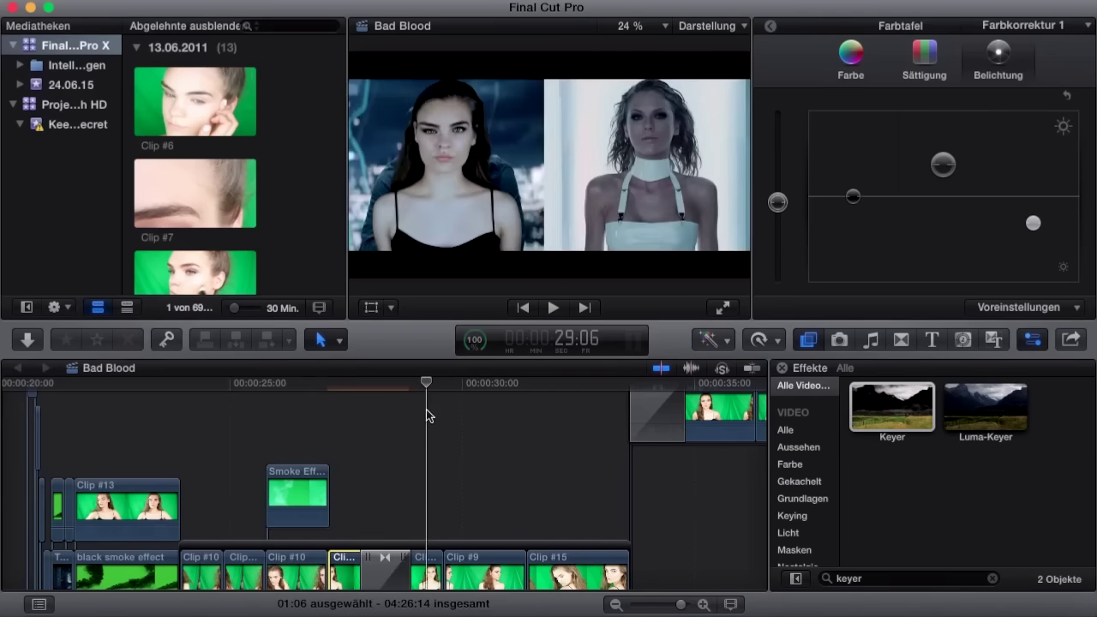
pyautogui.click(428, 569)
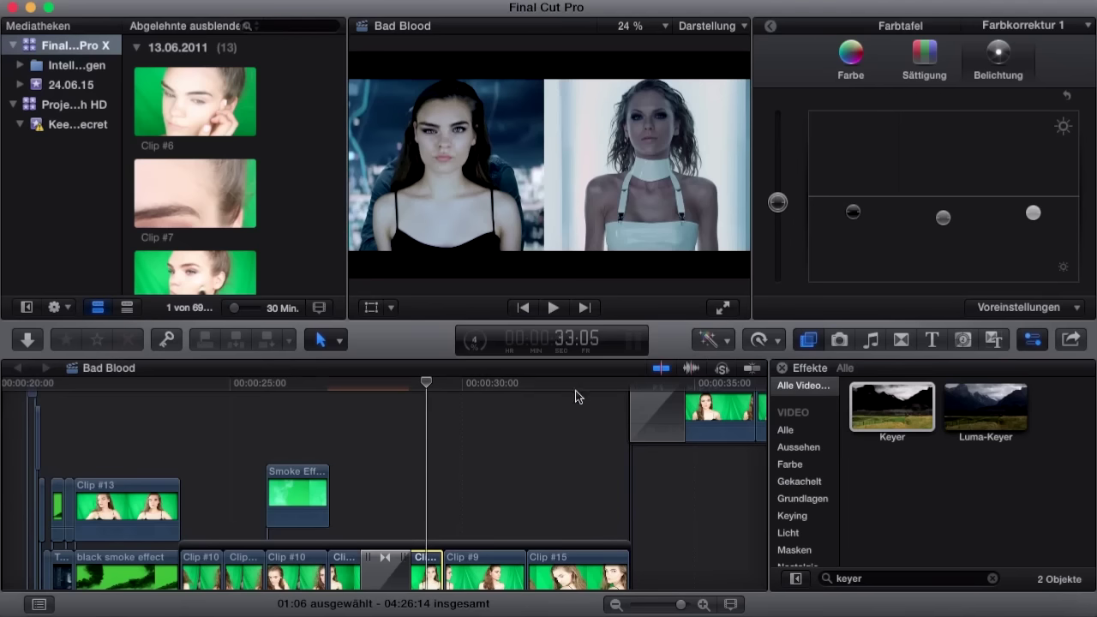
pyautogui.moveTo(423, 391); pyautogui.dragTo(397, 400)
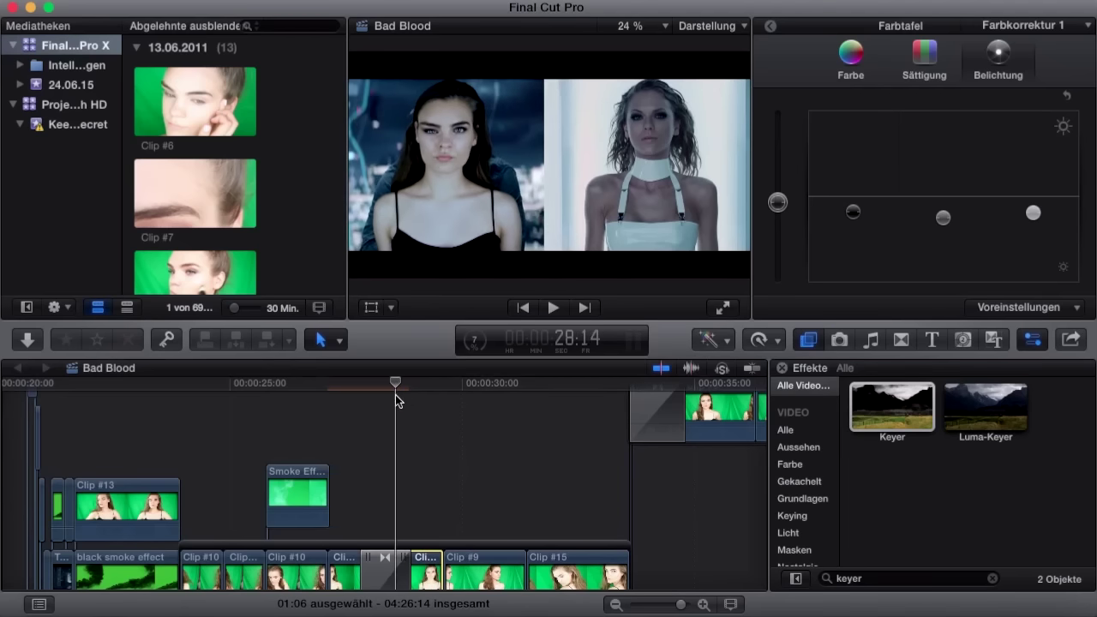
pyautogui.moveTo(396, 399)
pyautogui.mouseDown()
pyautogui.moveTo(355, 398)
pyautogui.moveTo(393, 409)
pyautogui.mouseUp()
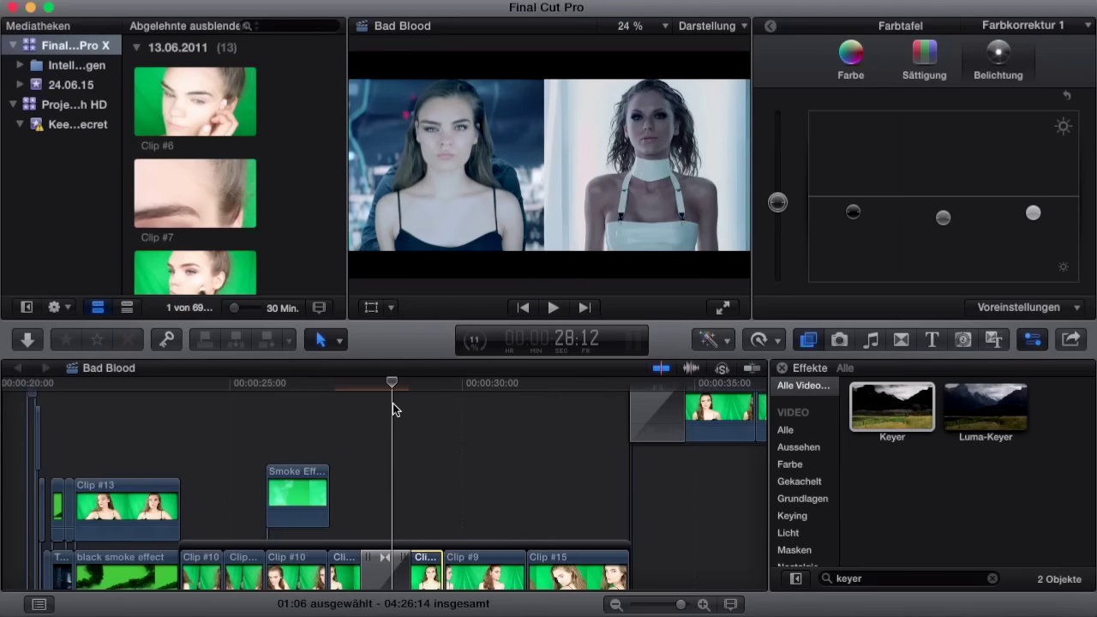
pyautogui.moveTo(393, 402)
pyautogui.mouseDown()
pyautogui.moveTo(378, 388)
pyautogui.moveTo(398, 401)
pyautogui.mouseUp()
pyautogui.hscroll(3, 446, 452)
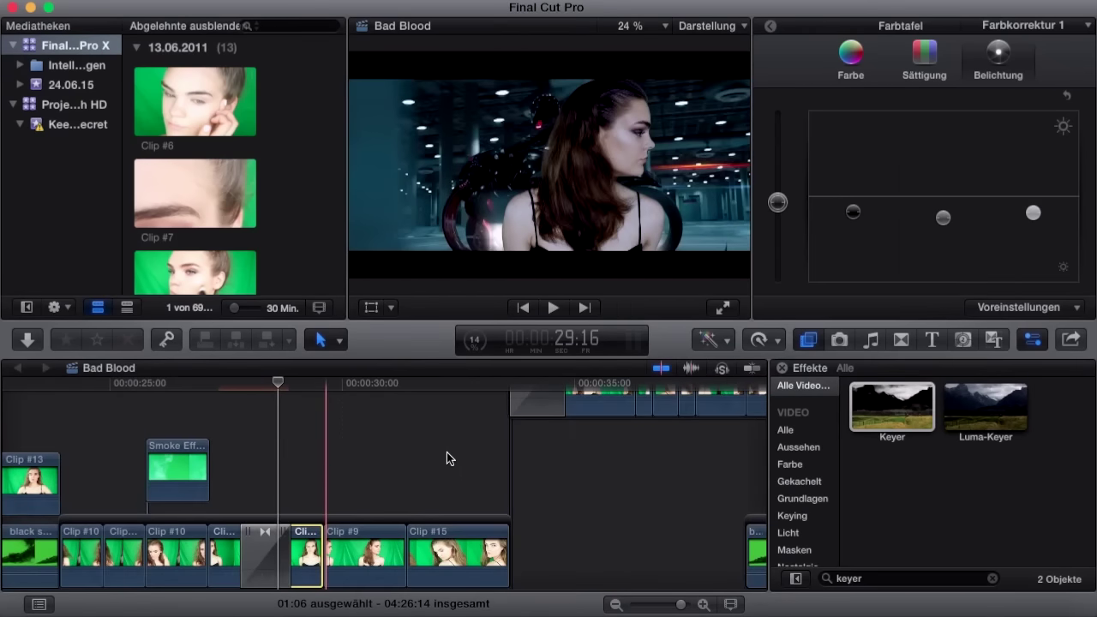
# Deselect the clip and park the playhead in the Clip #9 sequence near 00:00:35.
pyautogui.hscroll(3, 368, 461)
pyautogui.scroll(-1, 368, 461)
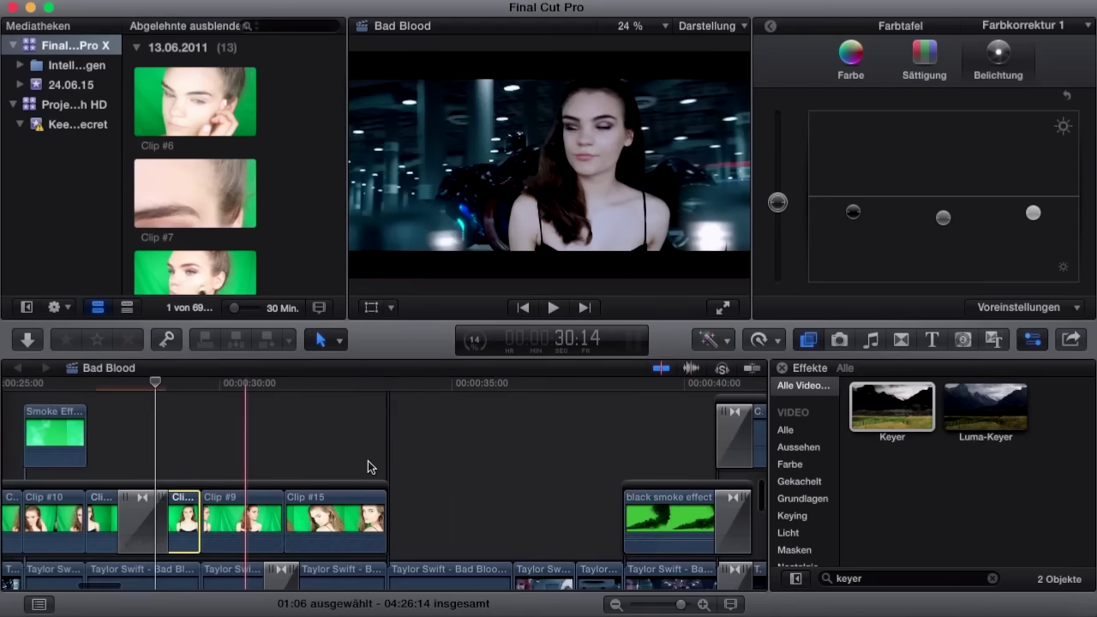
pyautogui.hscroll(2, 368, 460)
pyautogui.scroll(-1, 368, 461)
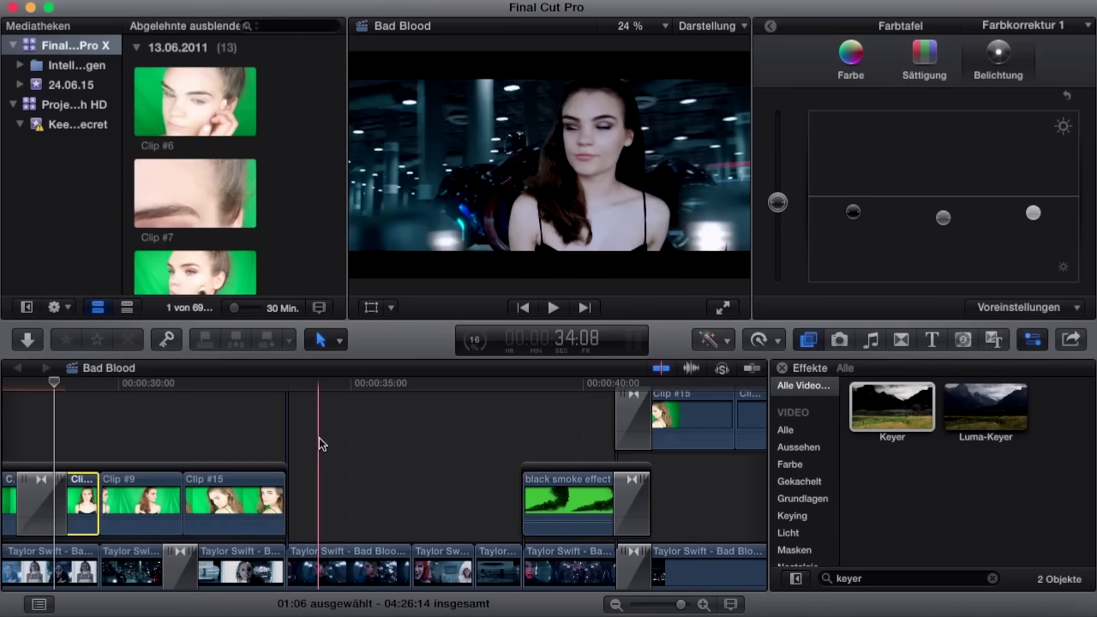
pyautogui.scroll(5, 319, 443)
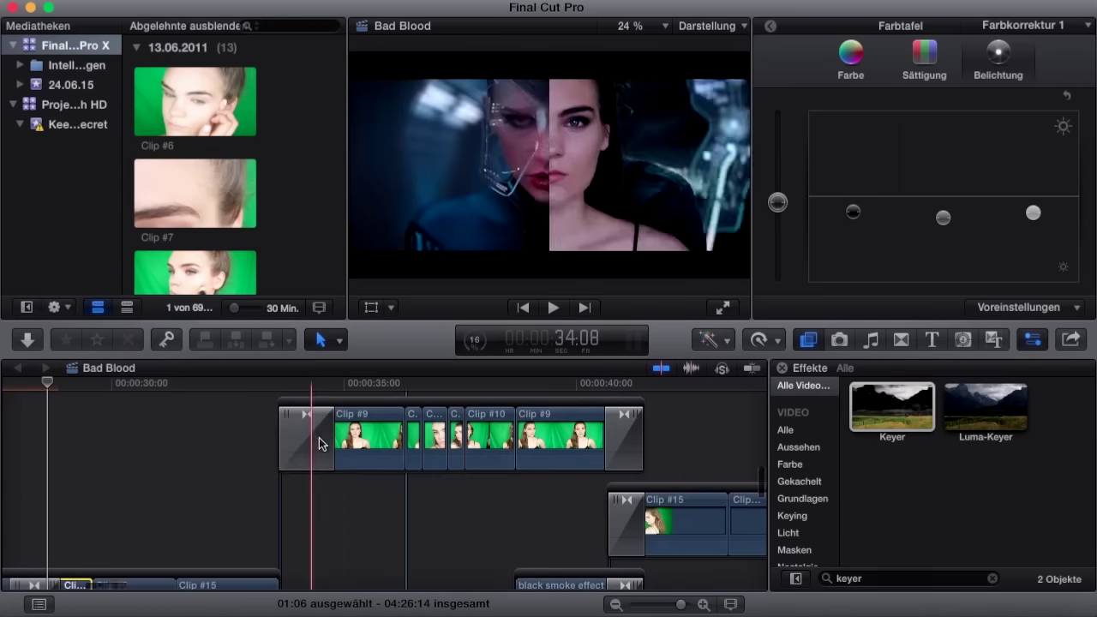
pyautogui.click(301, 507)
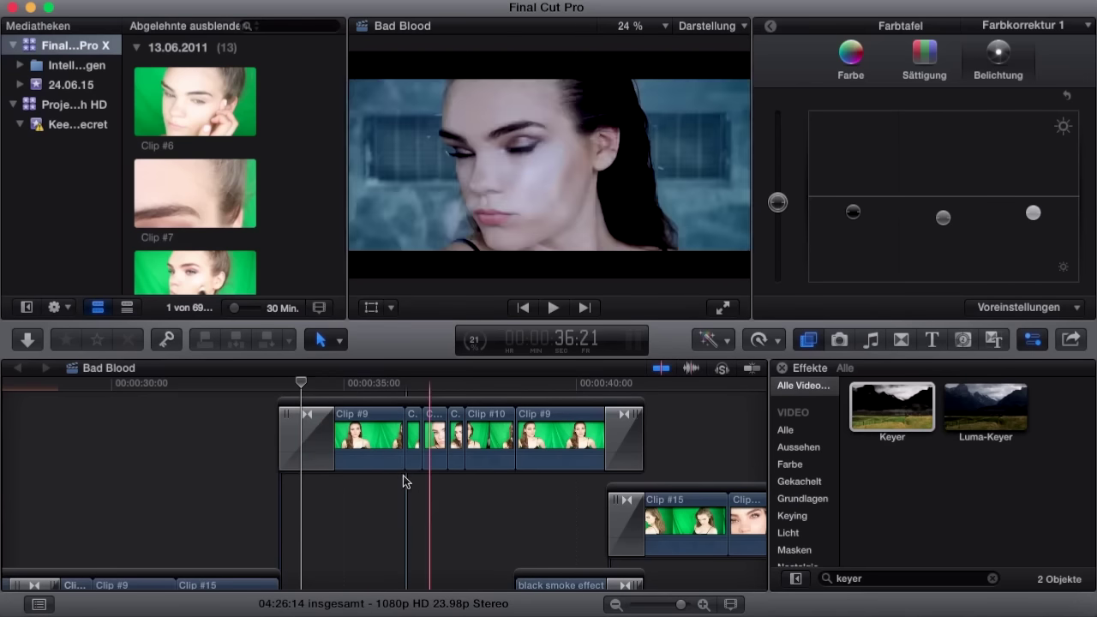
# Select Clip #9 and show the Farbe (tint) settings of its Color Board correction.
pyautogui.click(351, 484)
pyautogui.click(356, 440)
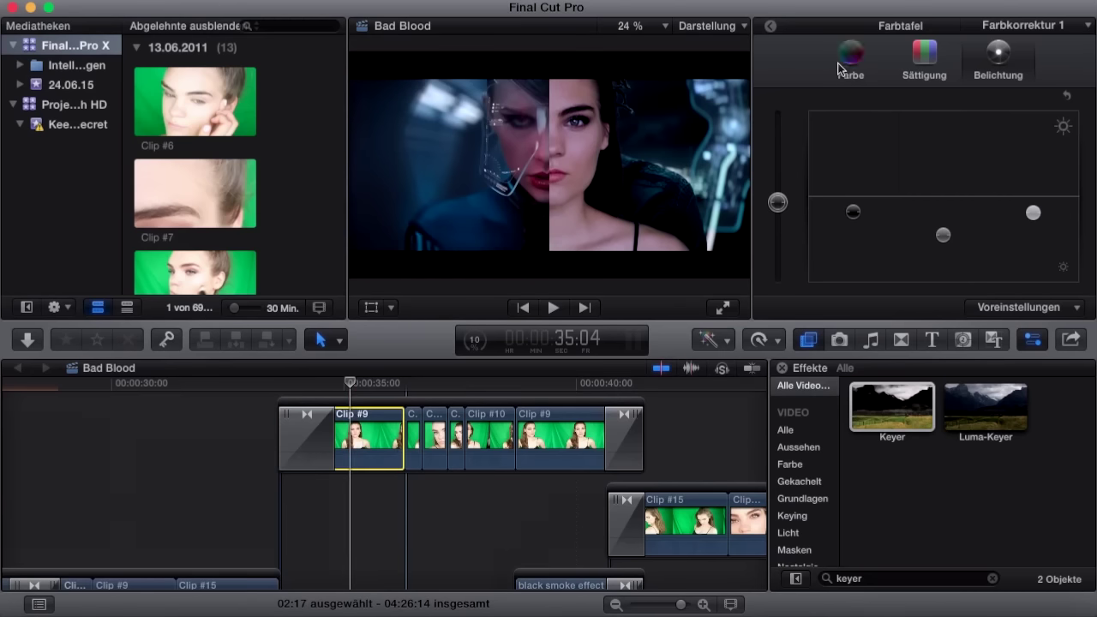
pyautogui.click(838, 68)
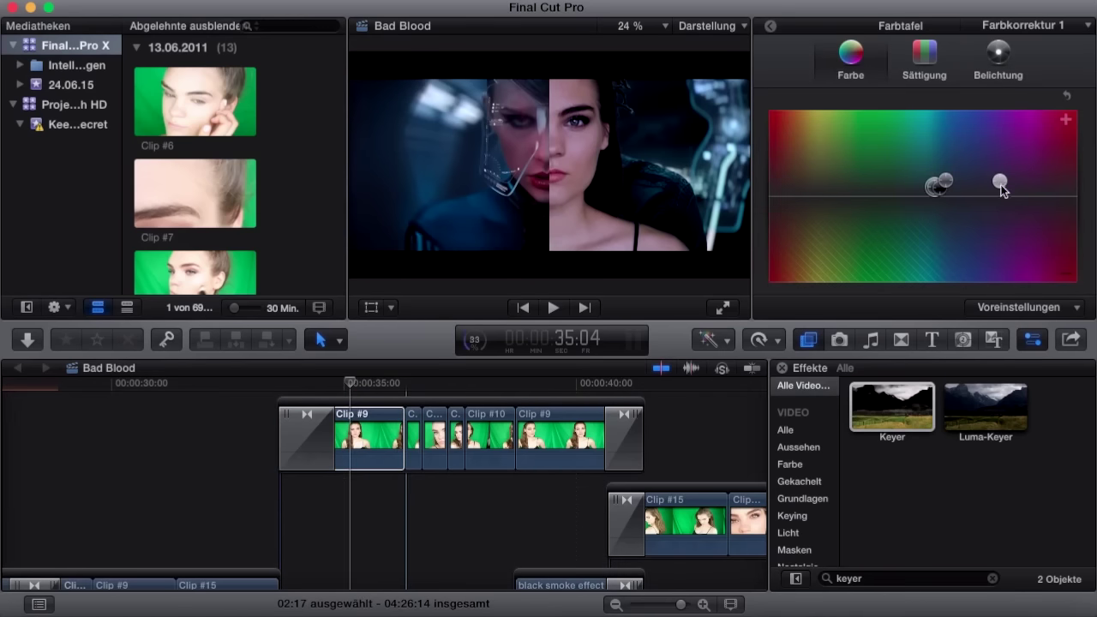
pyautogui.click(434, 487)
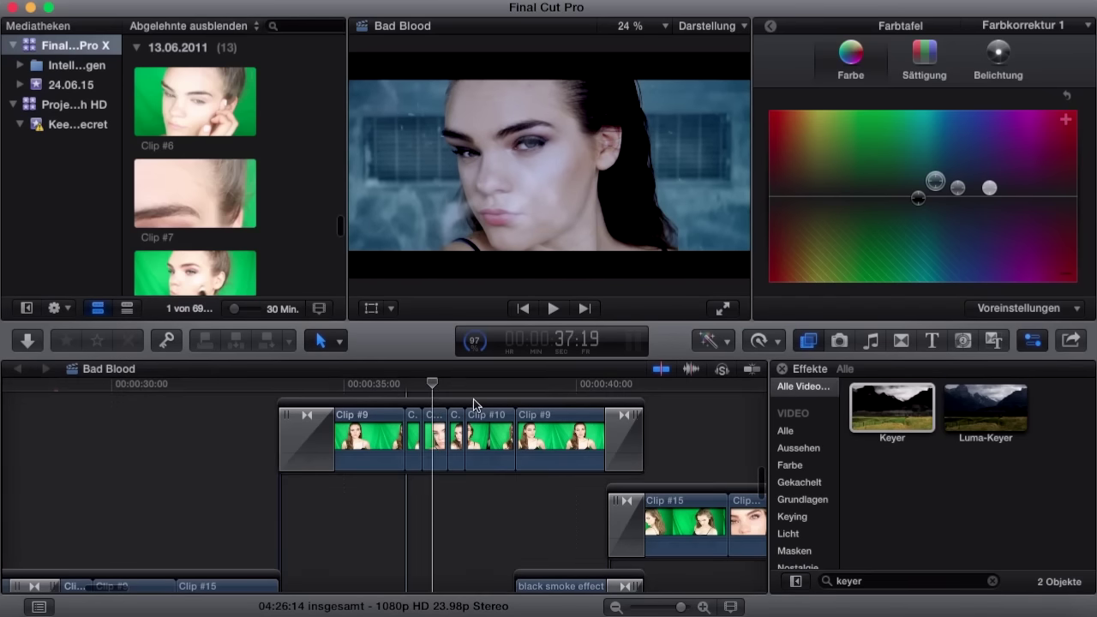
# Undo the last change, then select and deselect the black smoke overlay clip.
pyautogui.press('super+z')
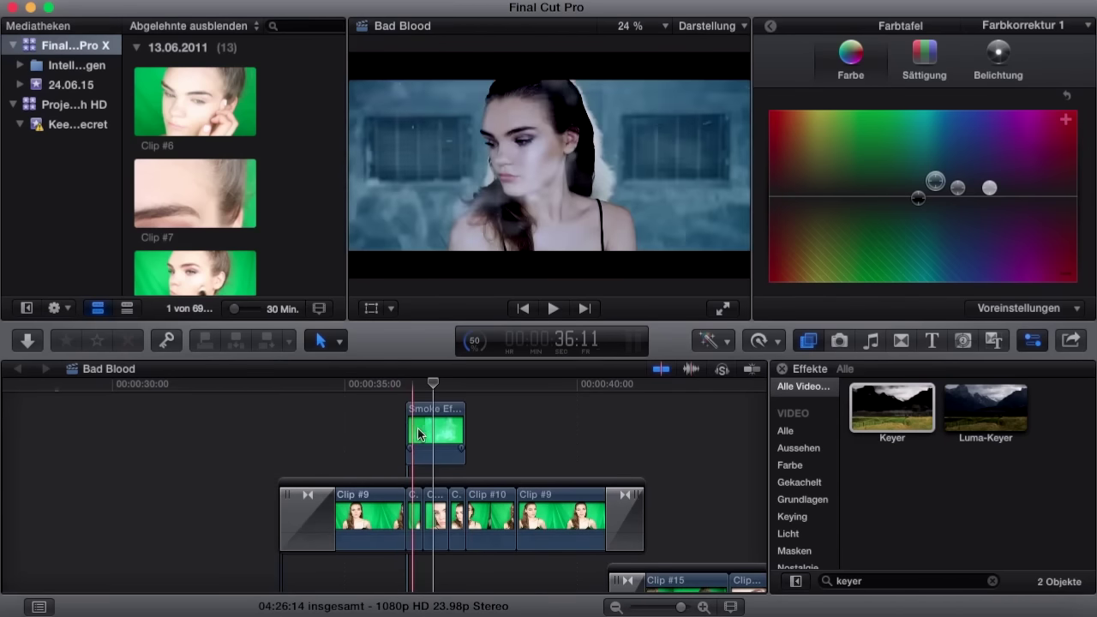
pyautogui.scroll(-5, 439, 429)
pyautogui.hscroll(5, 439, 429)
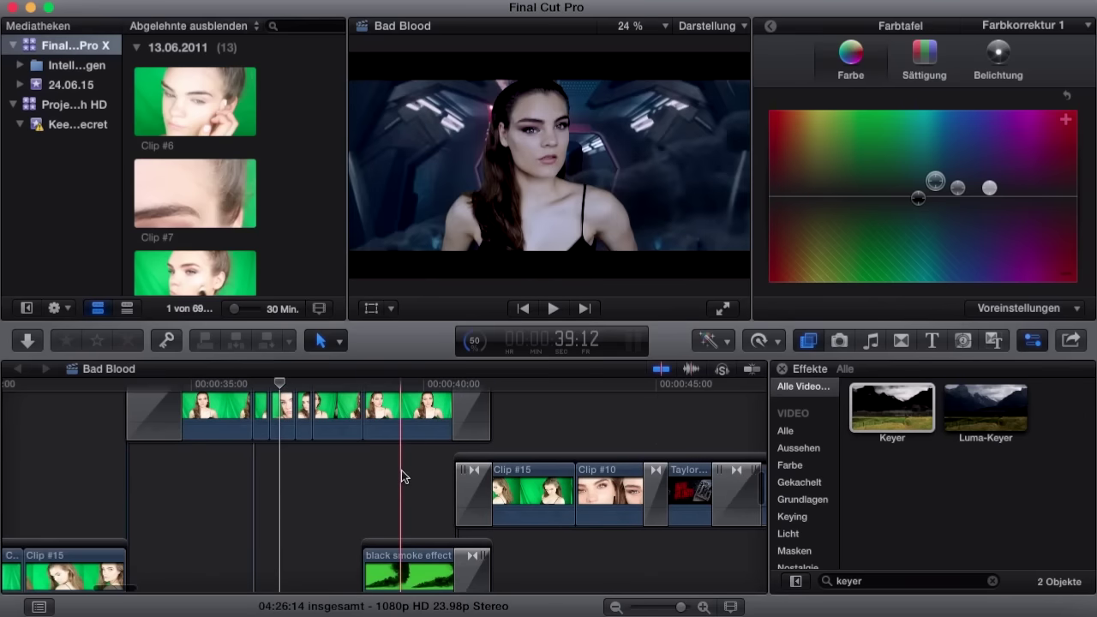
pyautogui.scroll(-3, 401, 470)
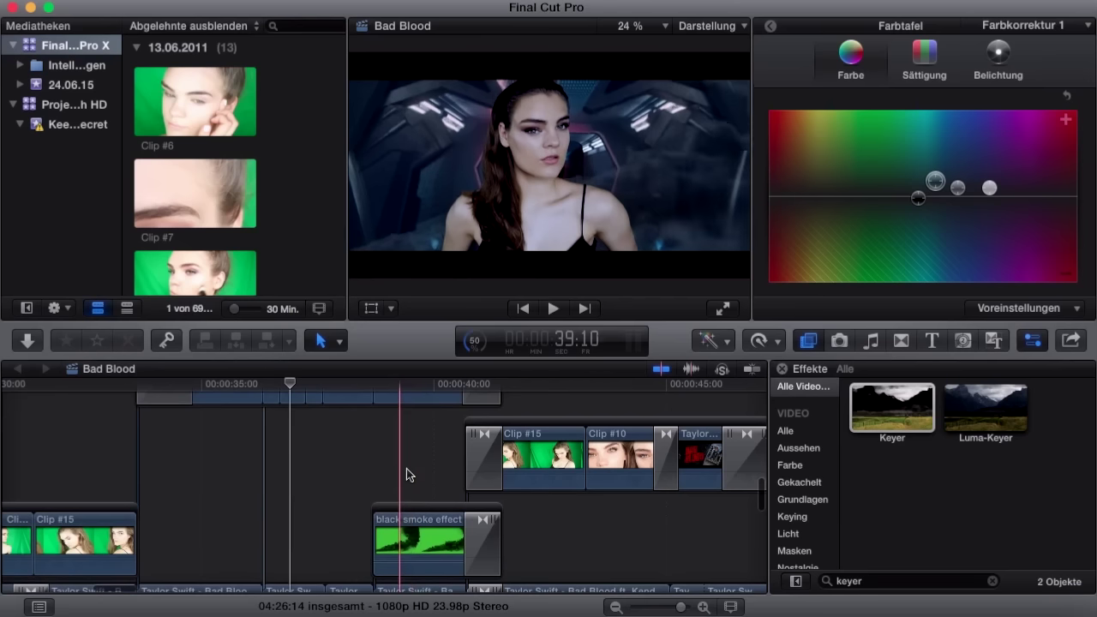
pyautogui.click(425, 539)
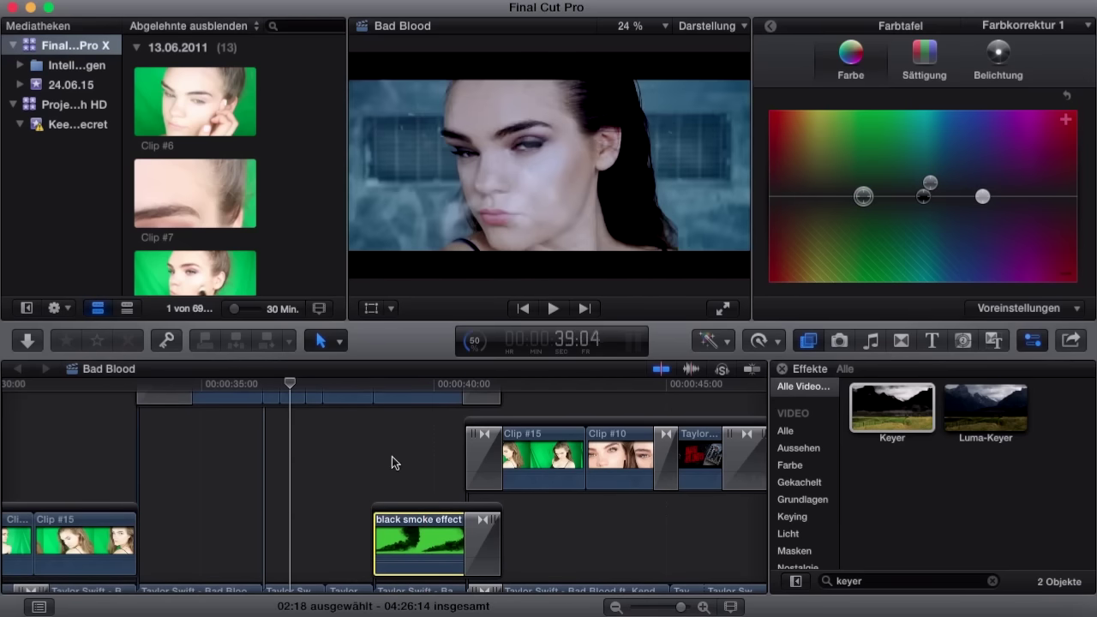
pyautogui.scroll(-1, 403, 439)
pyautogui.click(428, 437)
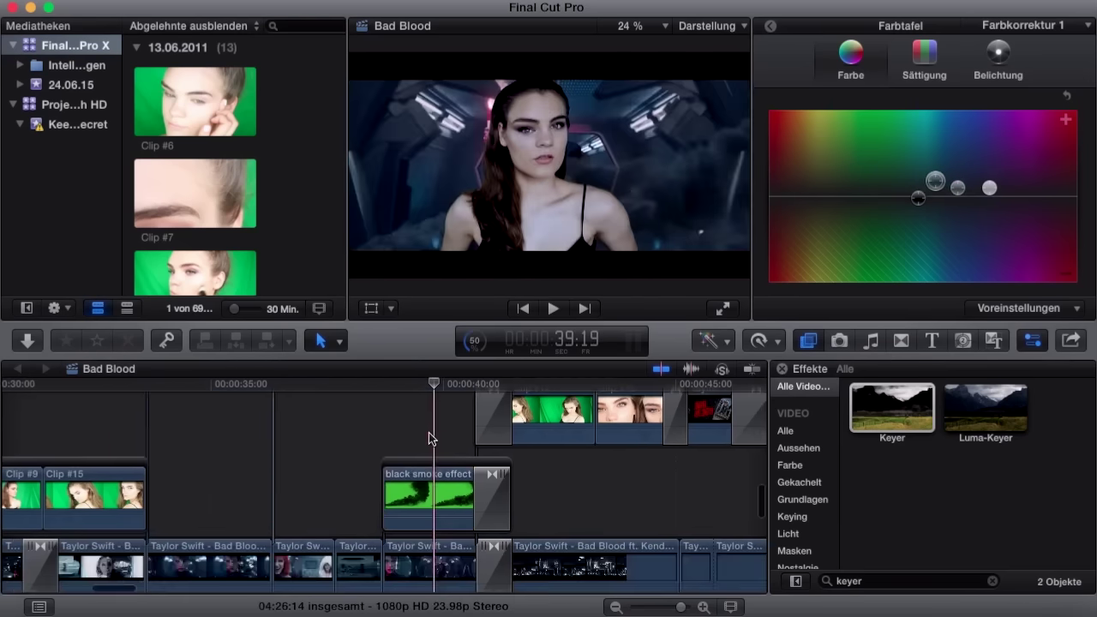
# Scroll the timeline to the end of the project near 1:05.
pyautogui.scroll(-5, 429, 462)
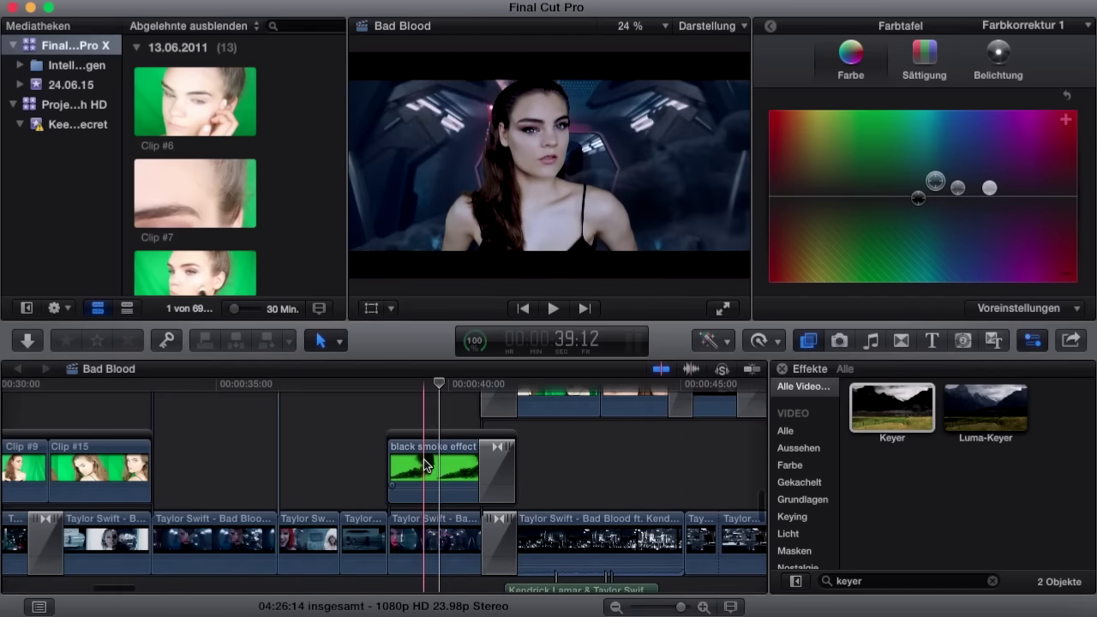
pyautogui.scroll(10, 424, 463)
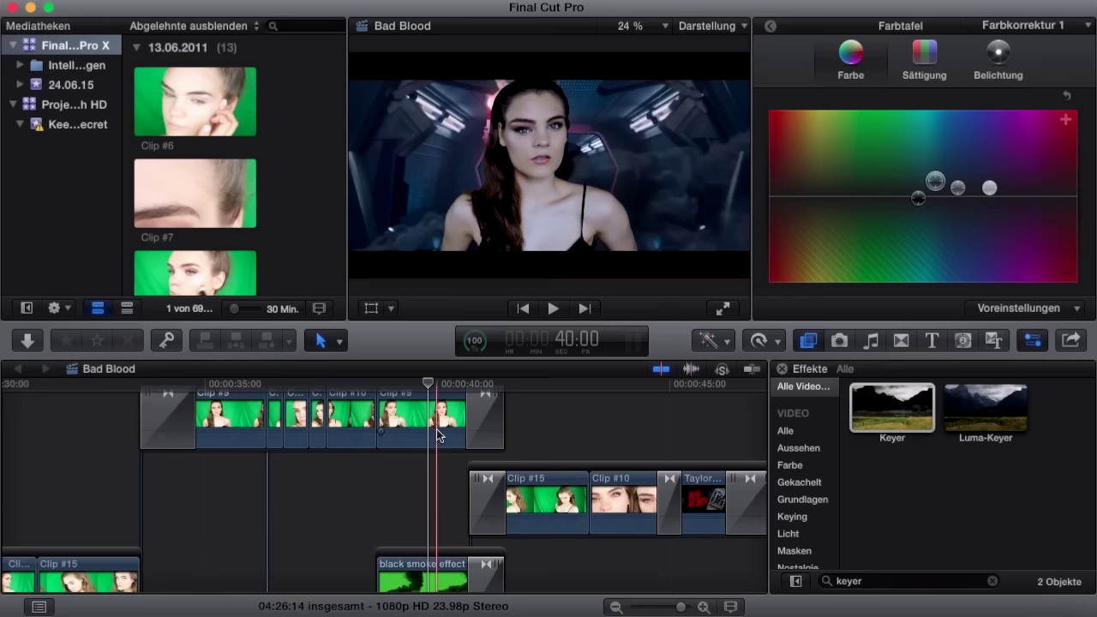
pyautogui.scroll(-3, 436, 429)
pyautogui.hscroll(4, 436, 429)
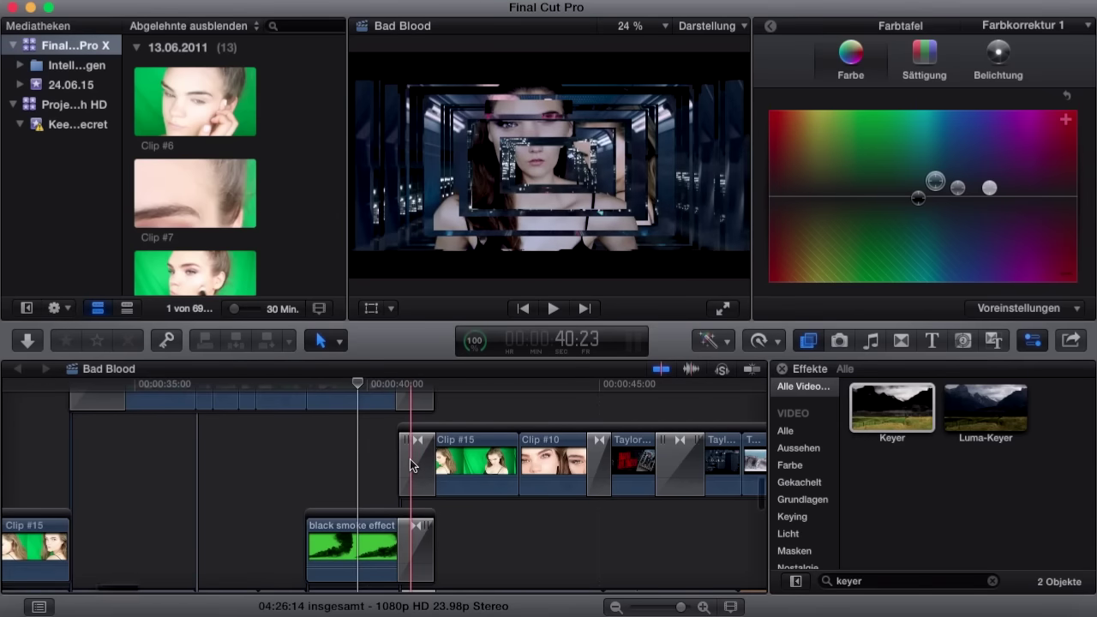
pyautogui.scroll(-5, 410, 464)
pyautogui.hscroll(5, 410, 465)
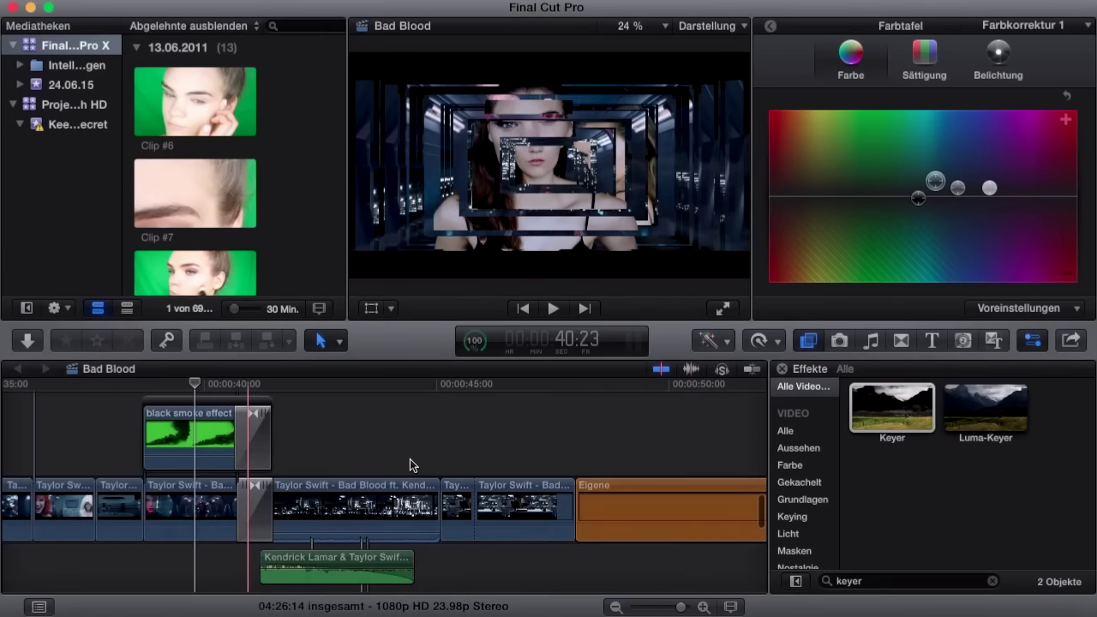
pyautogui.scroll(-2, 409, 465)
pyautogui.hscroll(1, 410, 464)
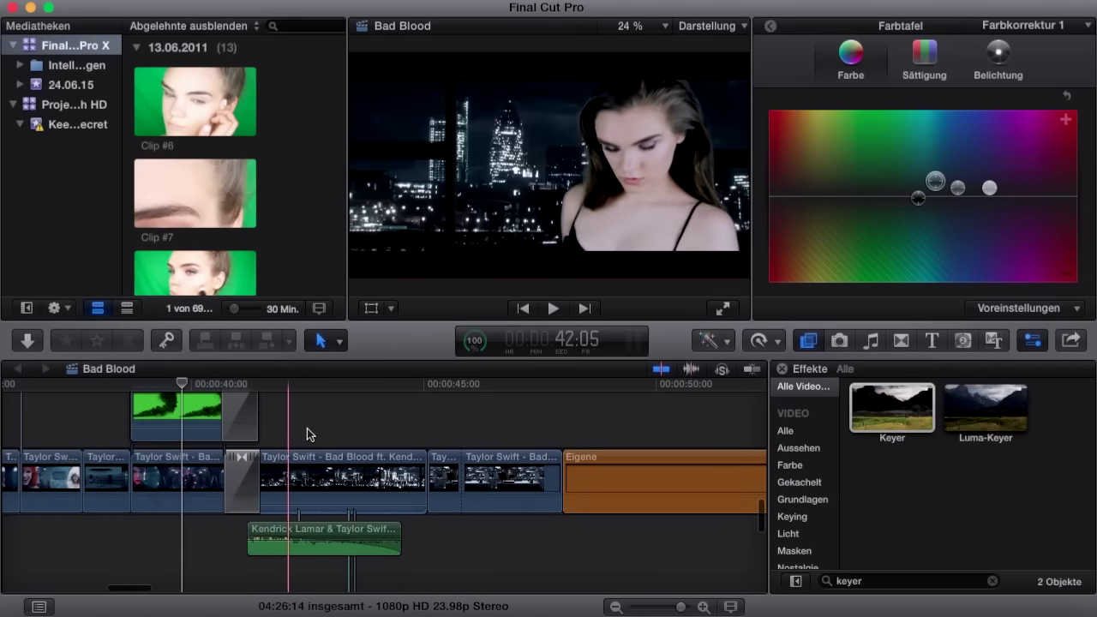
pyautogui.scroll(5, 351, 428)
pyautogui.hscroll(1, 351, 429)
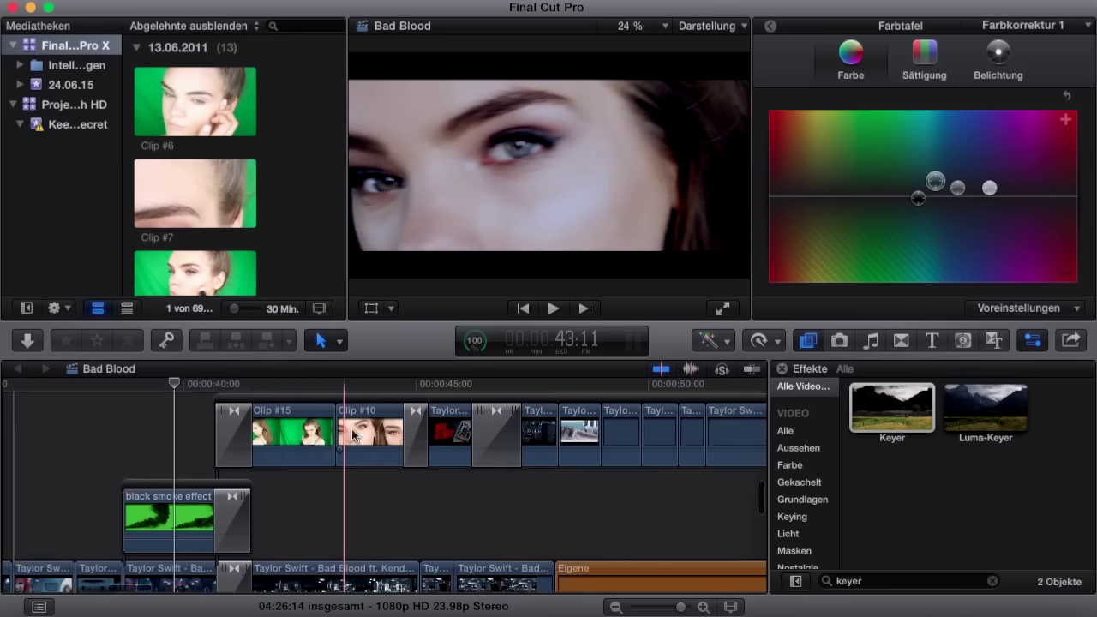
pyautogui.scroll(1, 351, 433)
pyautogui.hscroll(1, 351, 433)
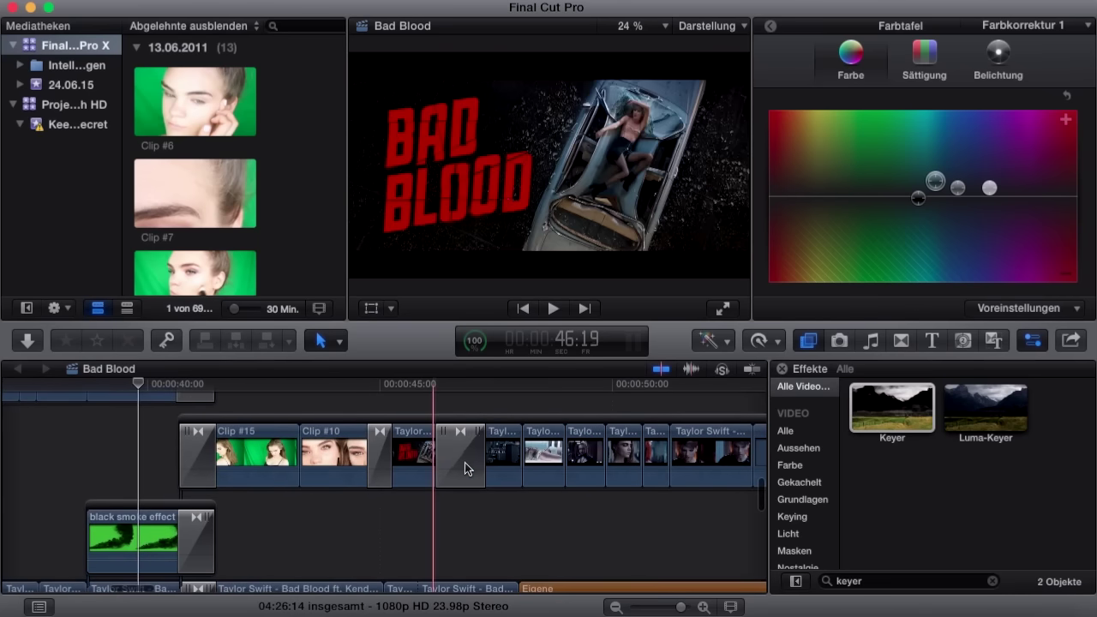
pyautogui.hscroll(1, 447, 464)
pyautogui.hscroll(10, 466, 462)
pyautogui.hscroll(5, 467, 462)
pyautogui.hscroll(5, 466, 462)
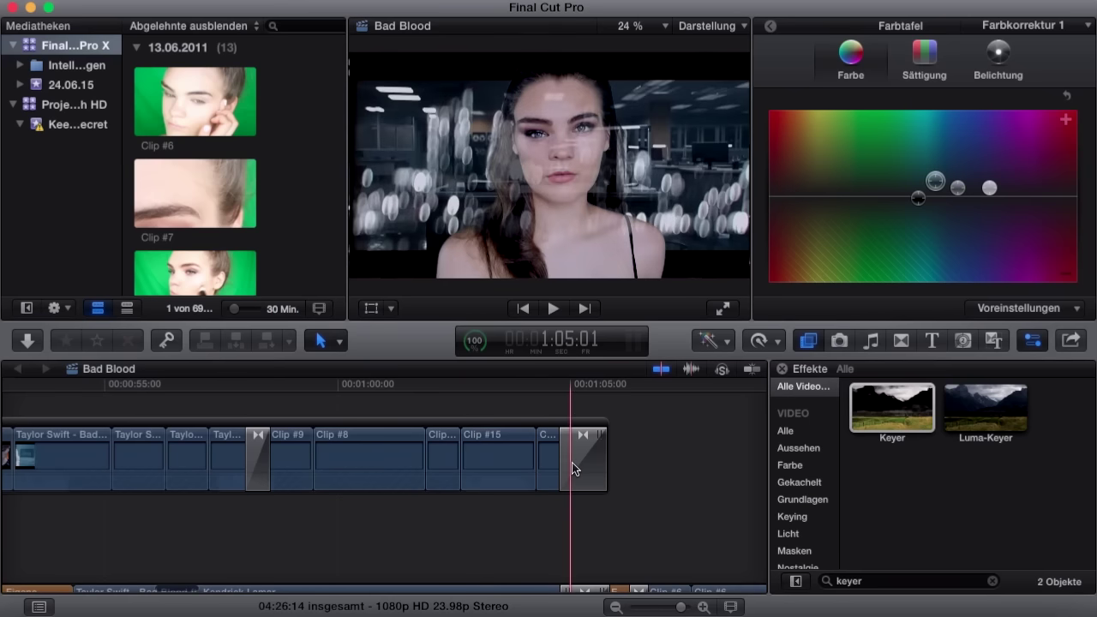
pyautogui.hscroll(4, 572, 462)
pyautogui.hscroll(2, 592, 466)
pyautogui.scroll(-2, 611, 466)
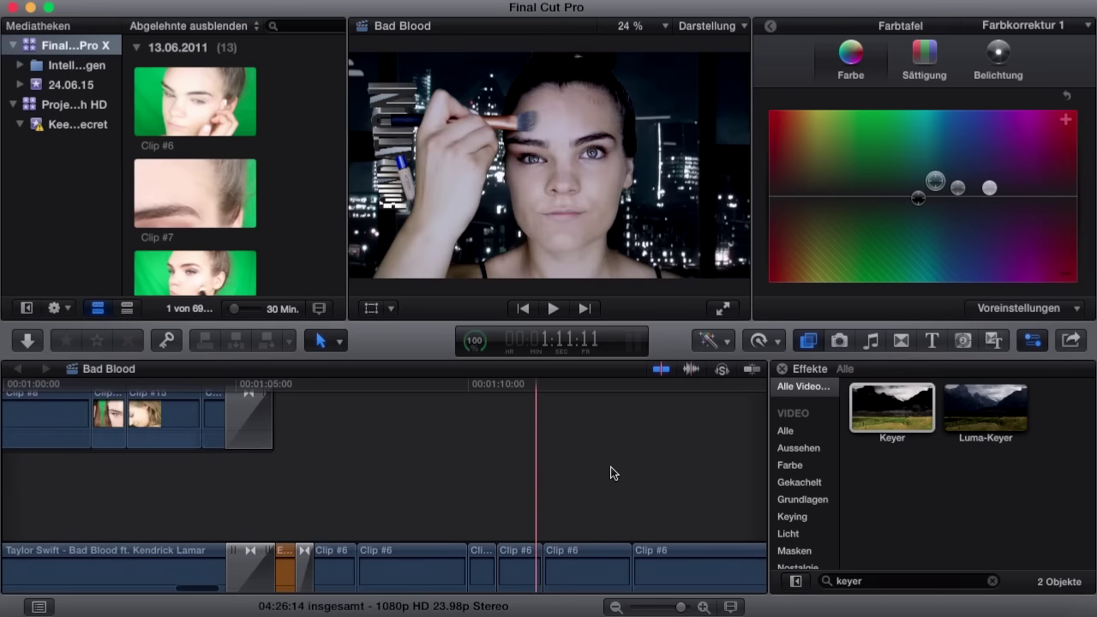
pyautogui.hscroll(1, 613, 473)
pyautogui.scroll(-1, 613, 473)
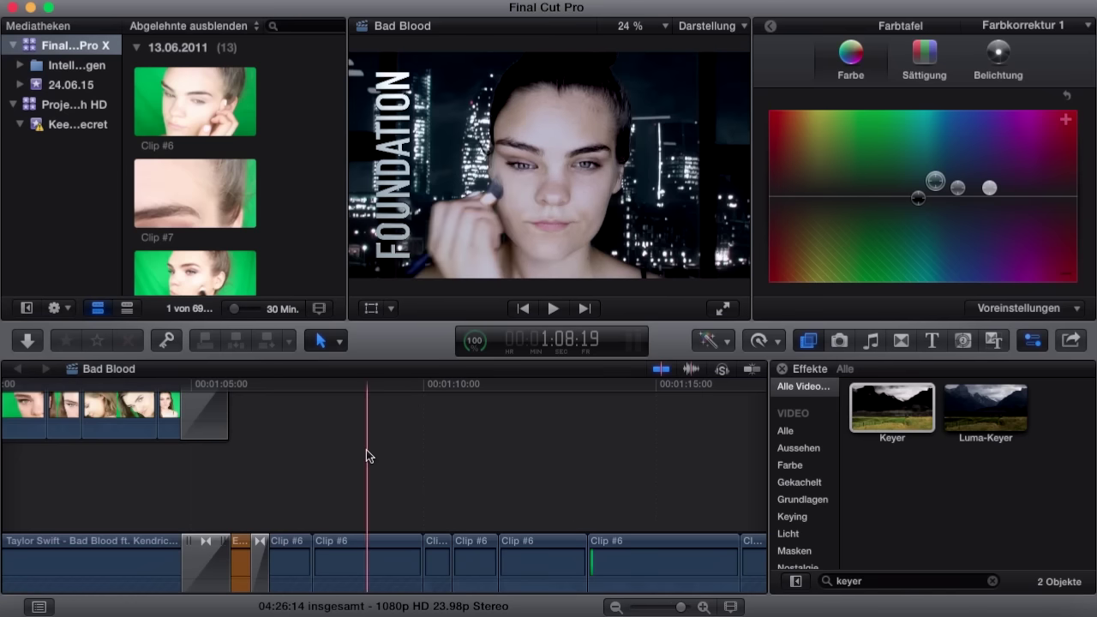
pyautogui.click(366, 455)
pyautogui.scroll(-5, 366, 455)
pyautogui.hscroll(10, 367, 453)
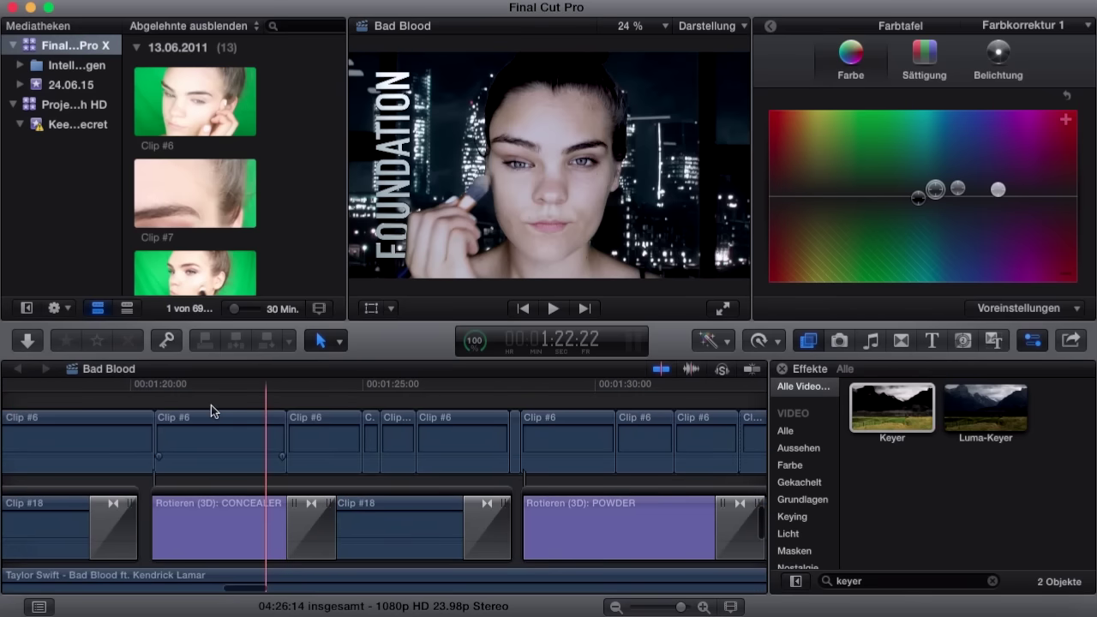
pyautogui.click(184, 395)
pyautogui.click(172, 396)
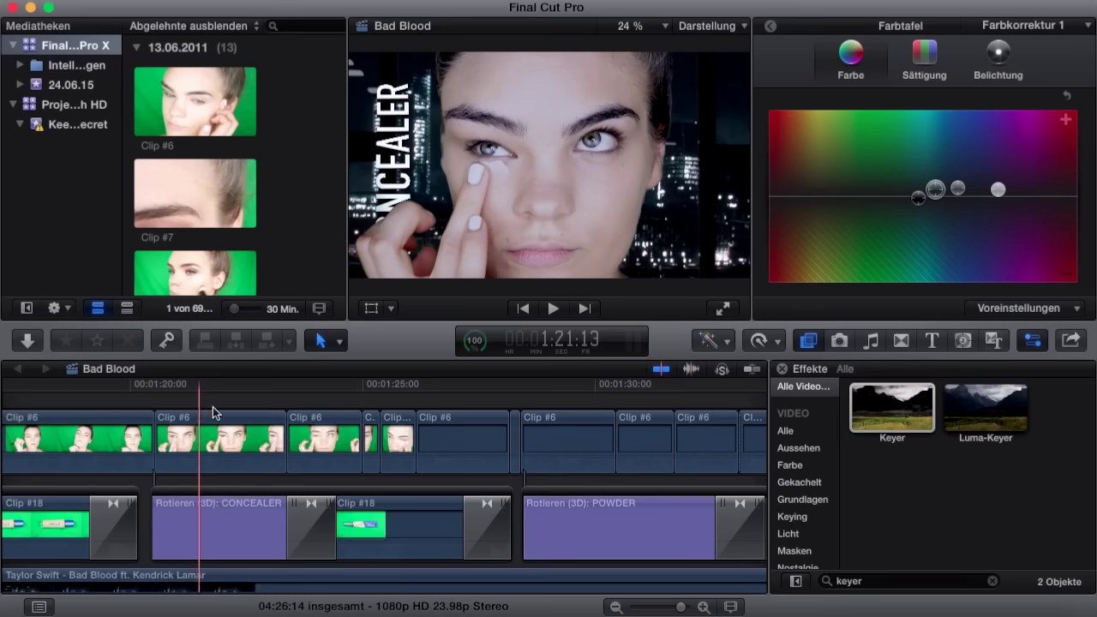
pyautogui.press('space')
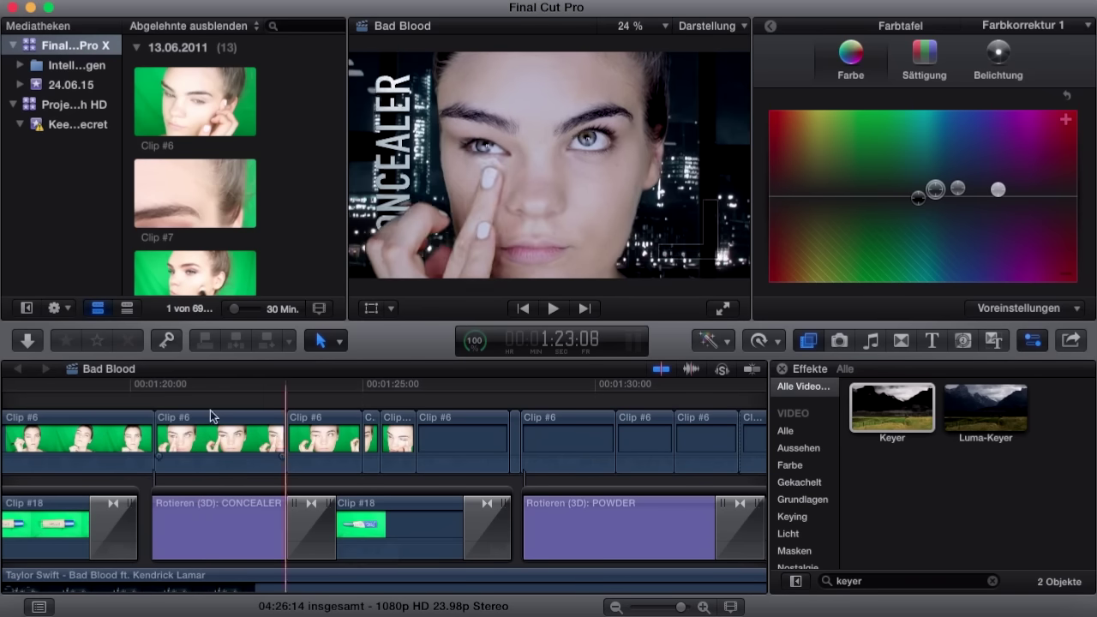
pyautogui.click(161, 415)
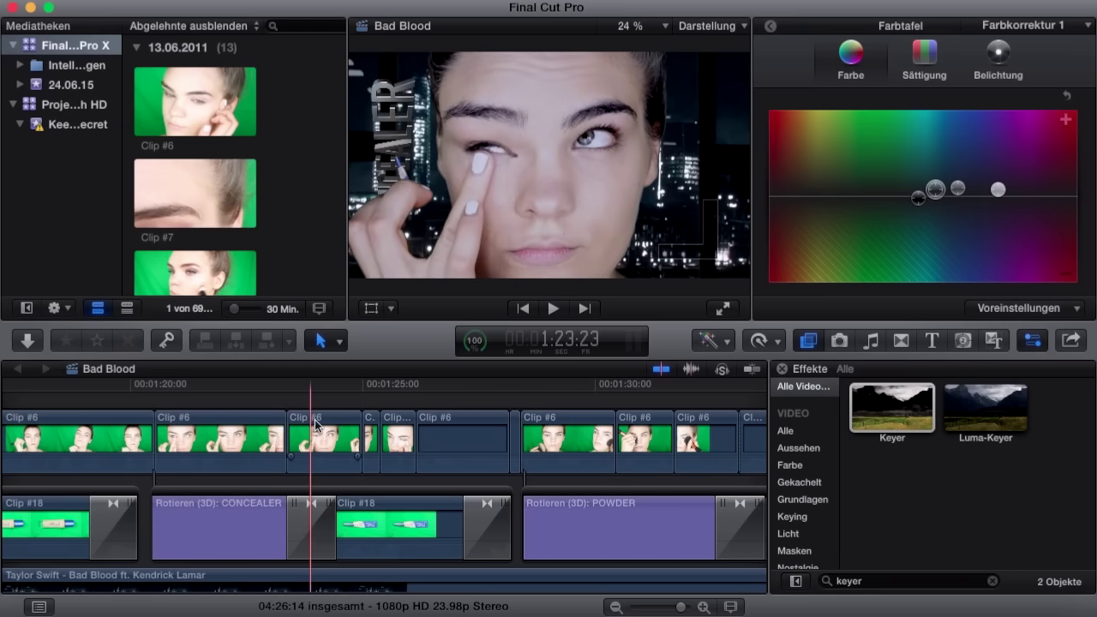
pyautogui.click(308, 426)
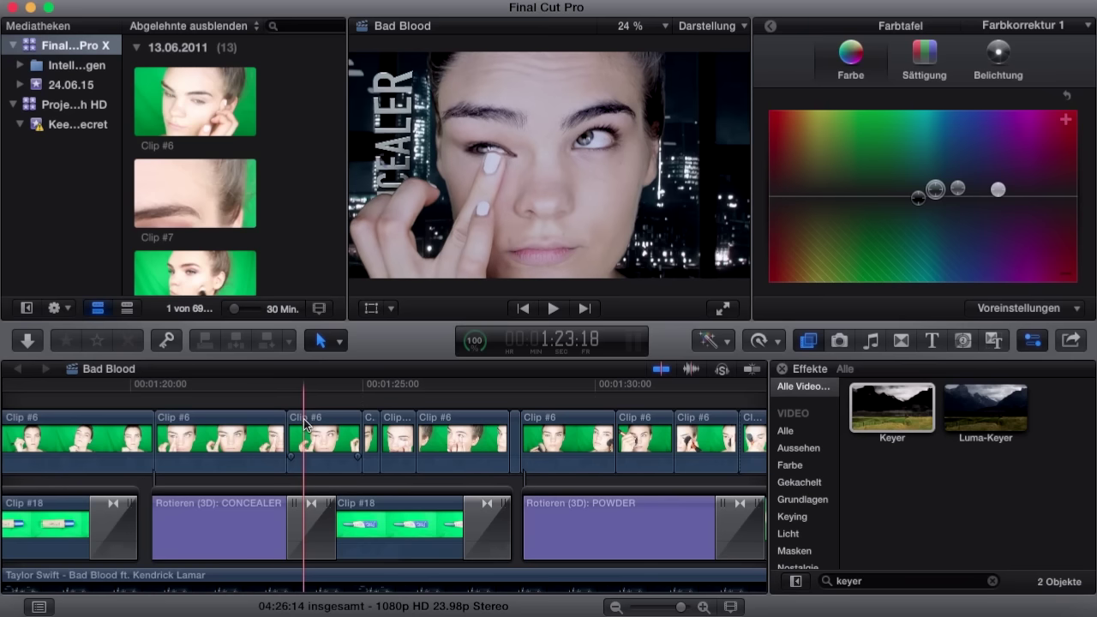
pyautogui.click(305, 424)
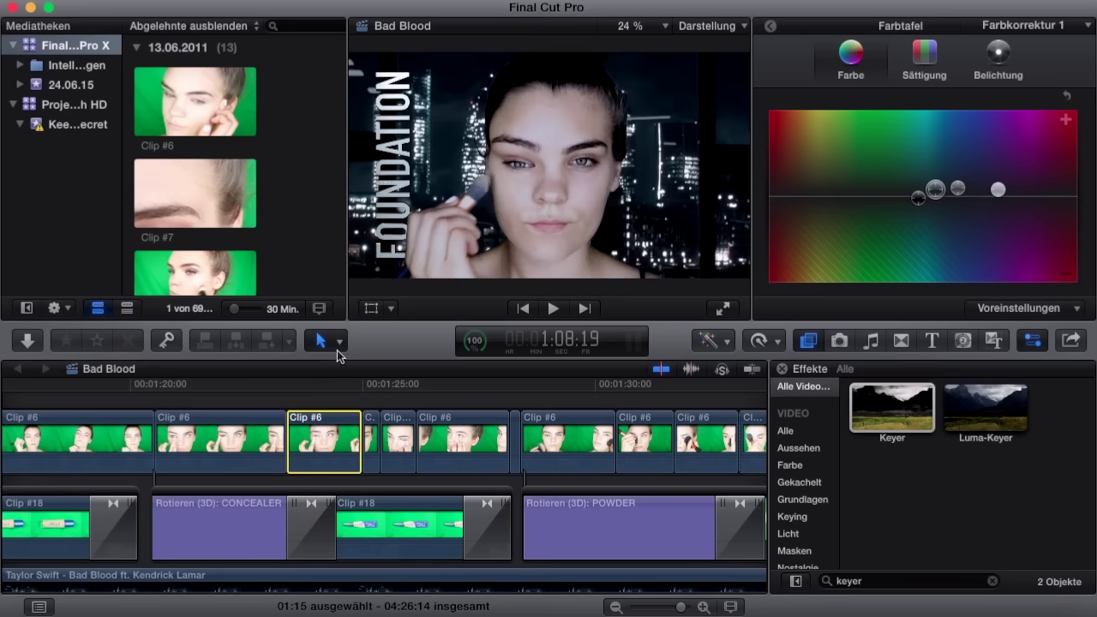
pyautogui.click(317, 400)
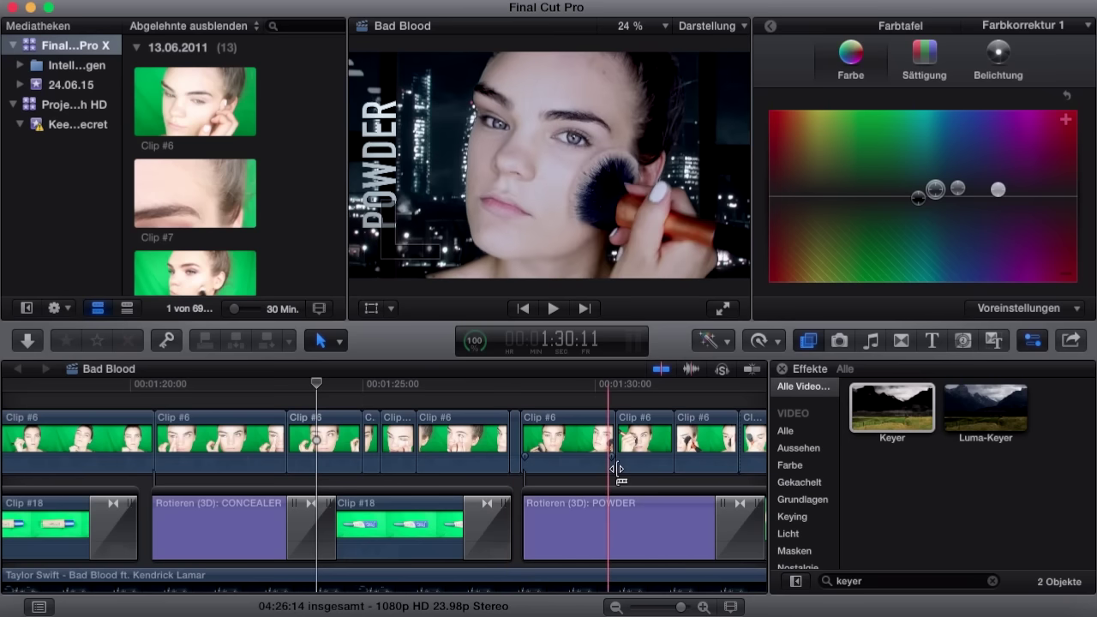
pyautogui.hscroll(3, 618, 469)
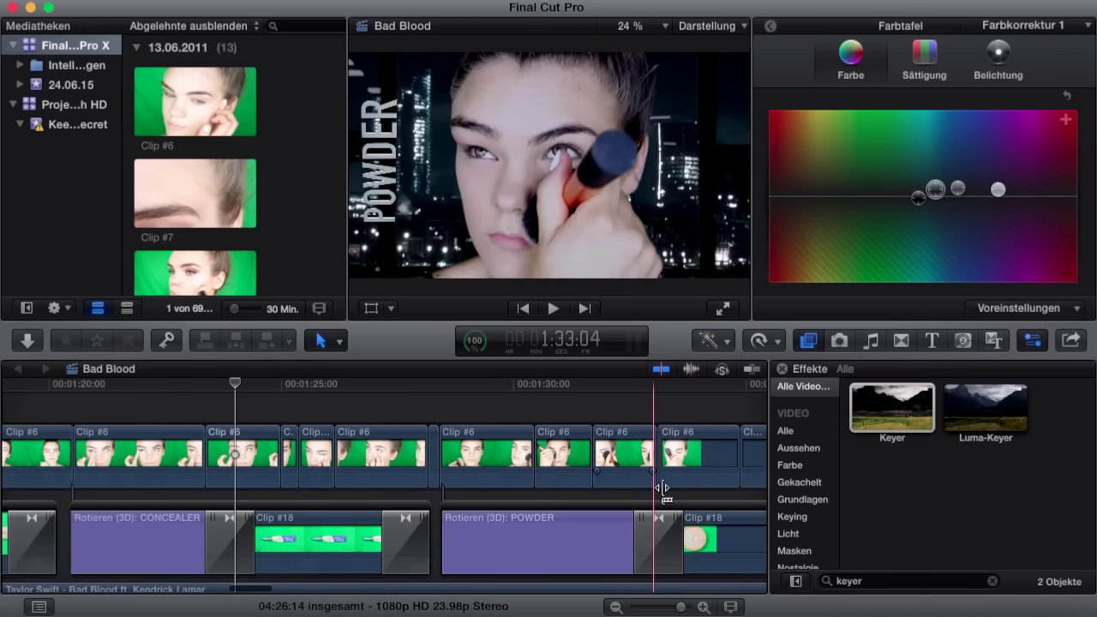
pyautogui.hscroll(3, 660, 493)
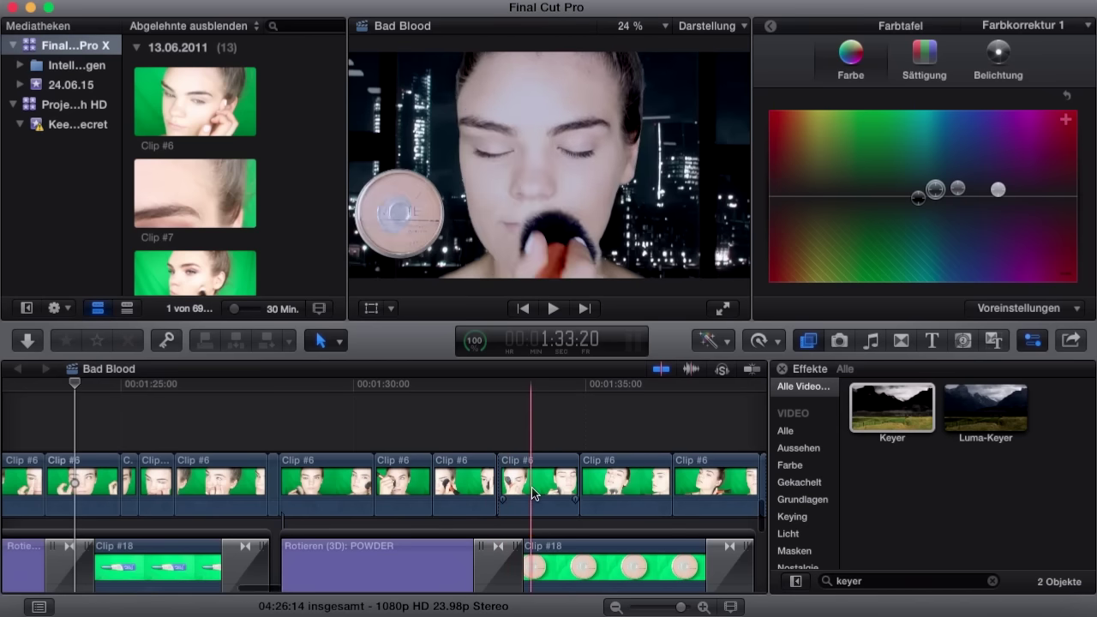
pyautogui.scroll(3, 531, 487)
pyautogui.hscroll(3, 531, 493)
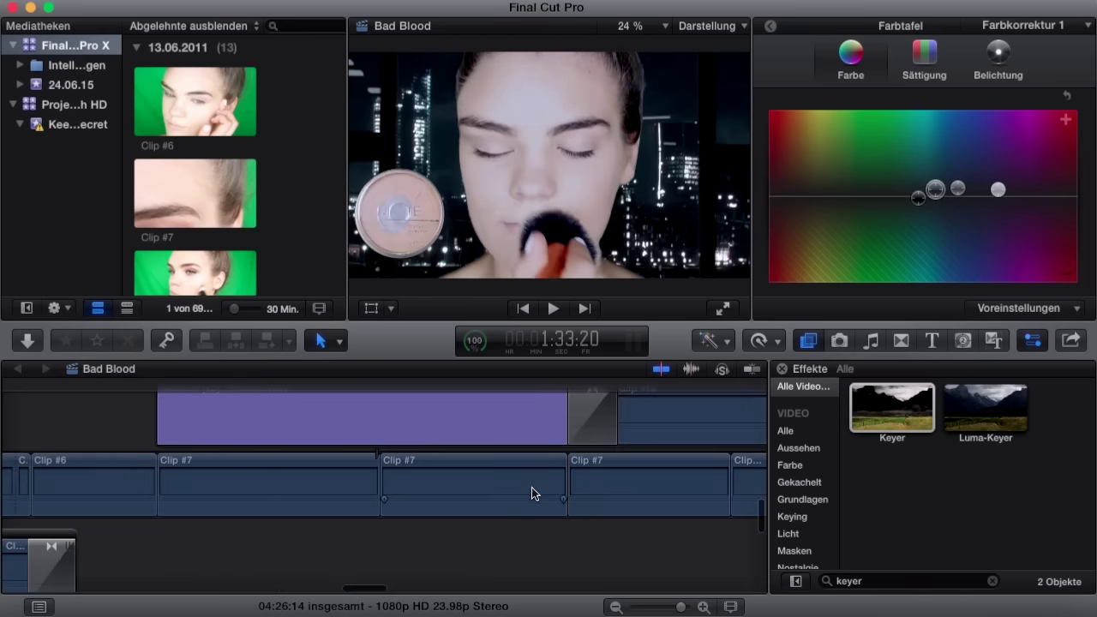
pyautogui.hscroll(3, 531, 493)
pyautogui.hscroll(2, 531, 493)
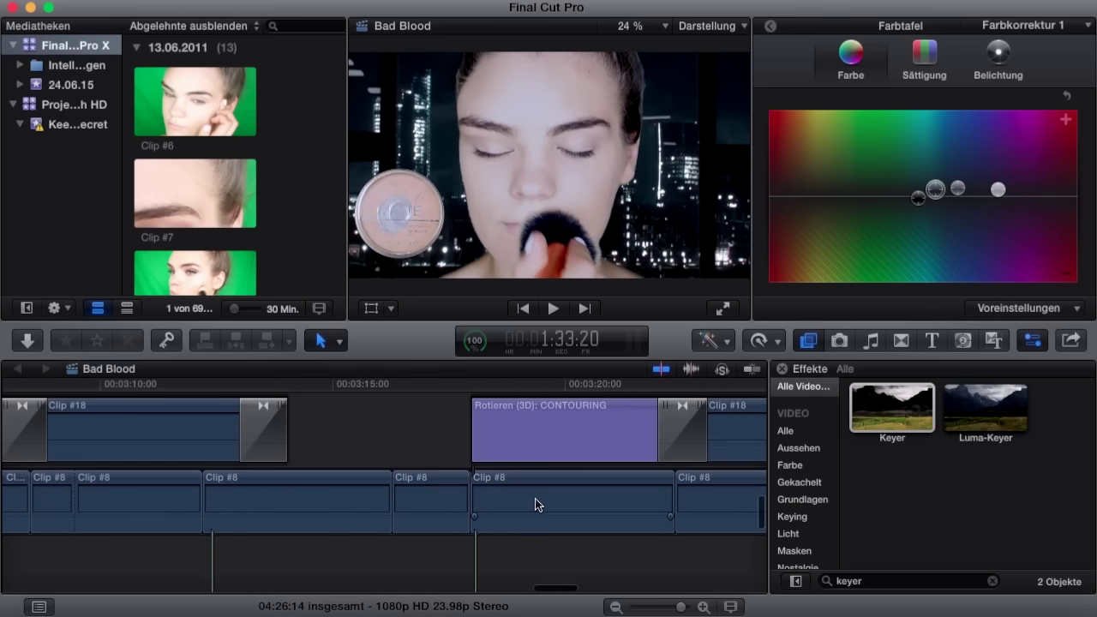
pyautogui.scroll(-5, 547, 523)
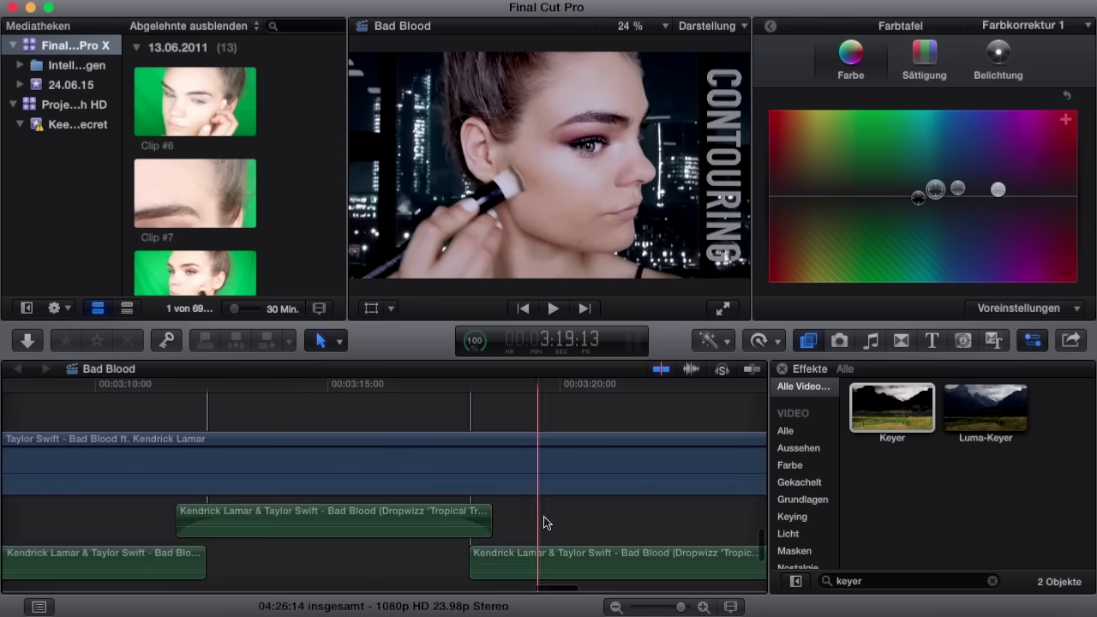
pyautogui.scroll(-3, 545, 522)
pyautogui.hscroll(-2, 546, 522)
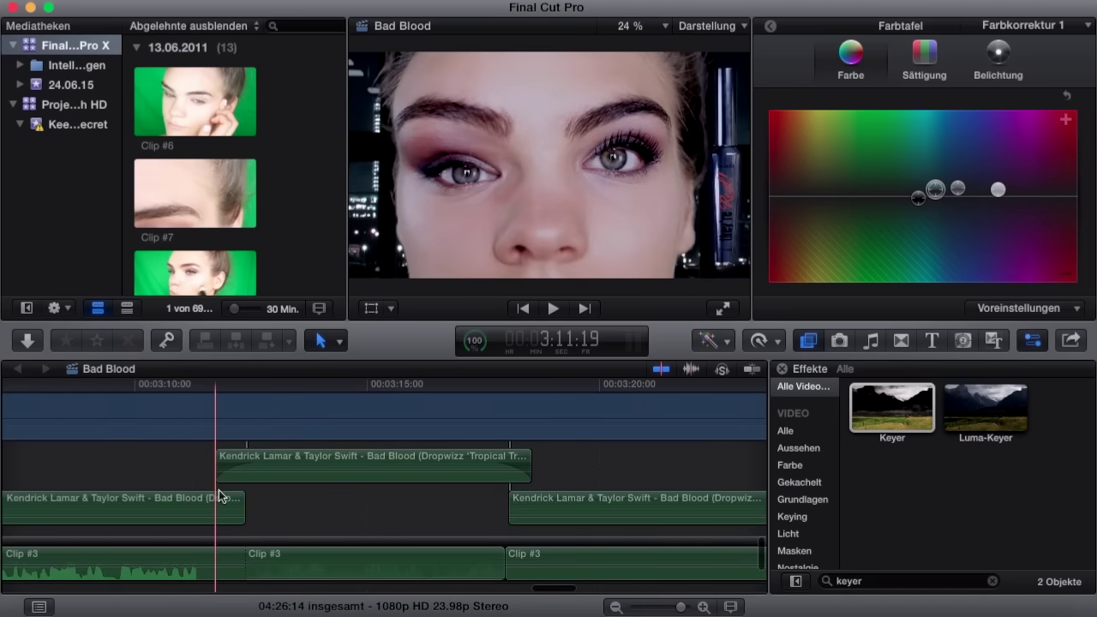
pyautogui.click(284, 511)
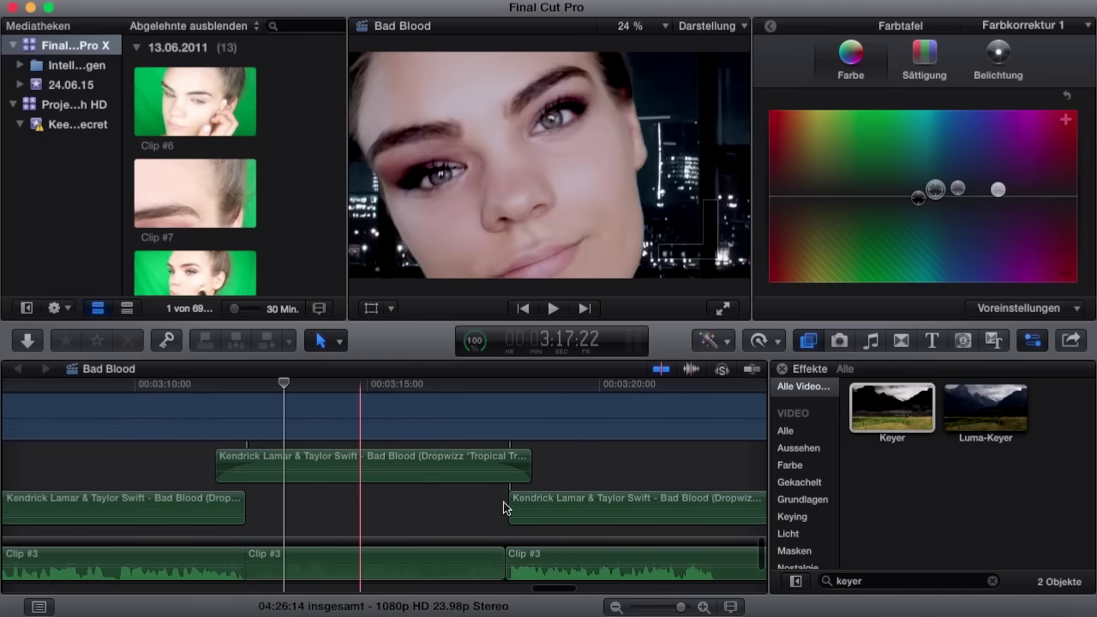
pyautogui.hscroll(2, 504, 508)
pyautogui.scroll(-3, 504, 507)
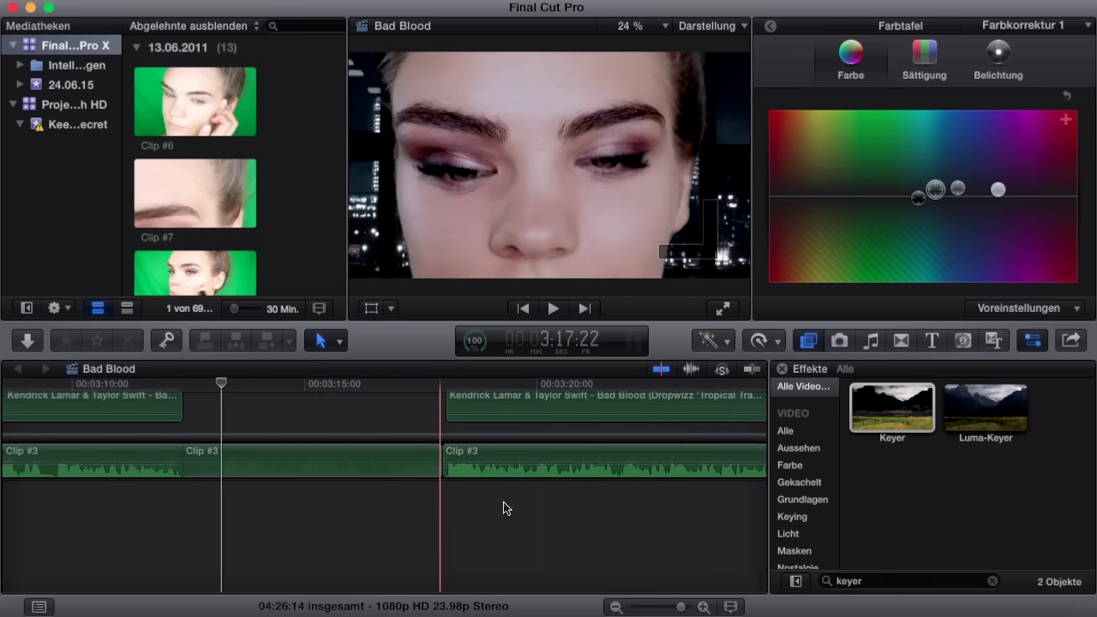
pyautogui.scroll(1, 503, 506)
pyautogui.hscroll(-1, 503, 506)
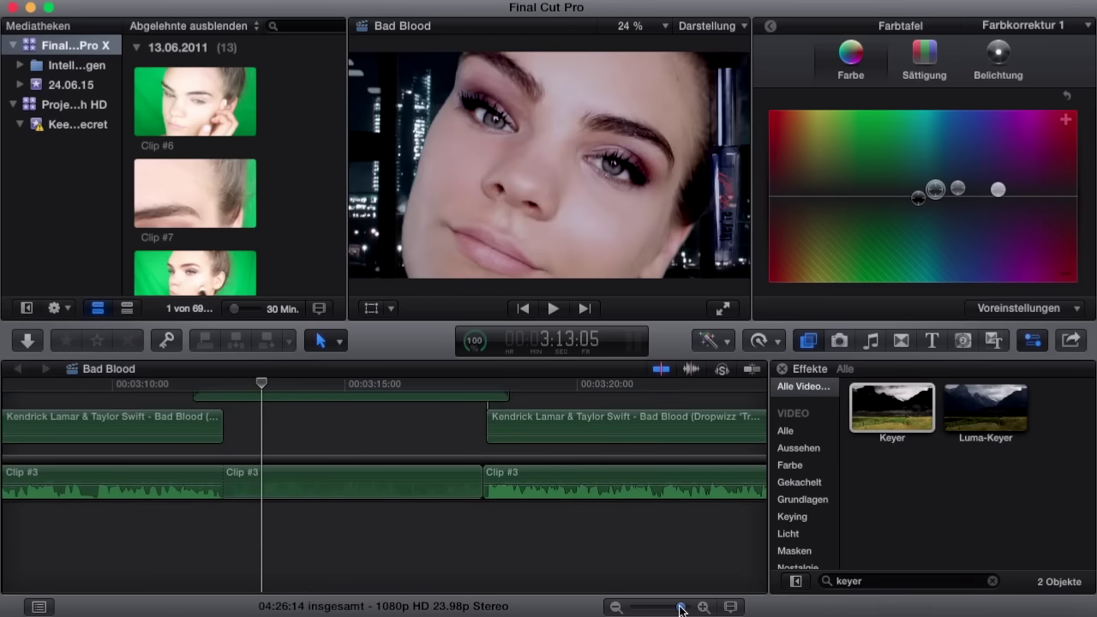
pyautogui.moveTo(681, 608); pyautogui.dragTo(675, 610)
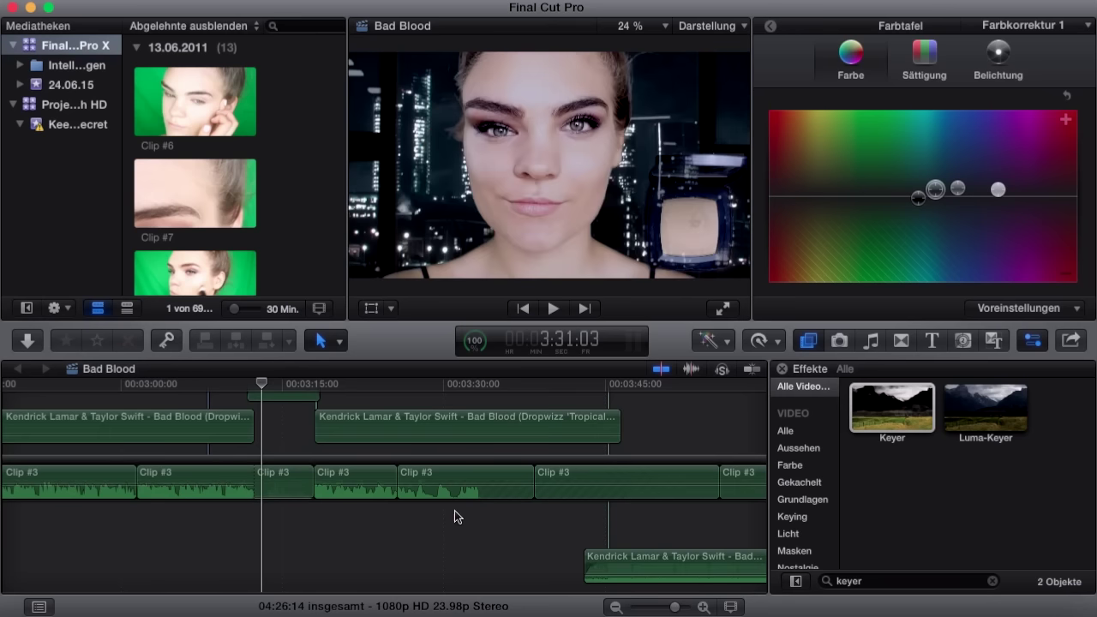
pyautogui.scroll(3, 454, 515)
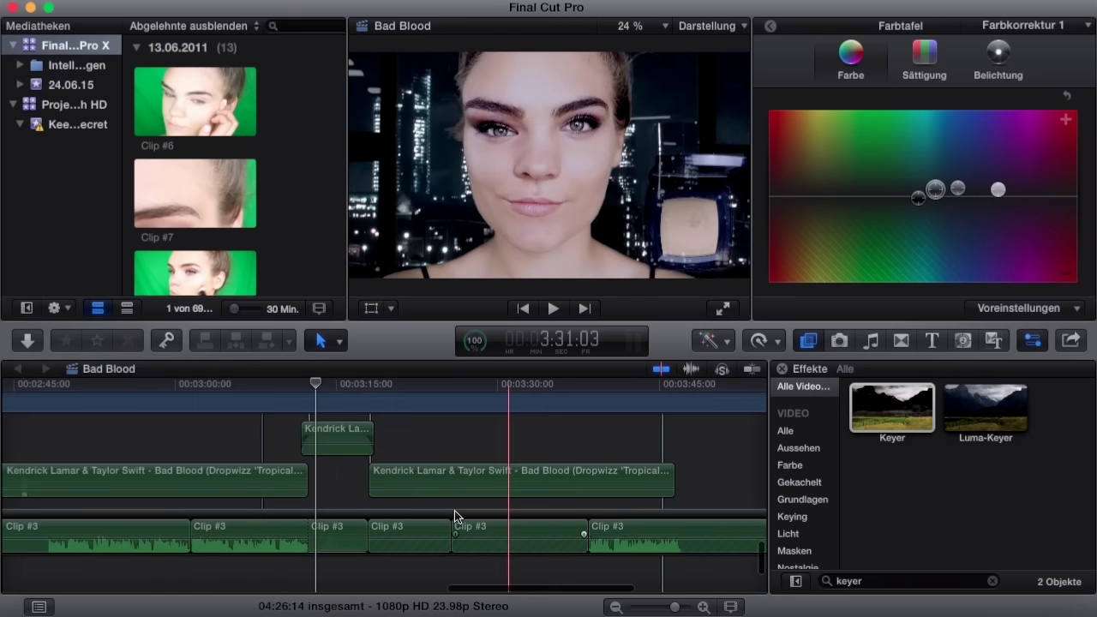
pyautogui.scroll(3, 454, 514)
pyautogui.hscroll(-5, 454, 514)
pyautogui.hscroll(-3, 455, 514)
pyautogui.scroll(-2, 455, 515)
pyautogui.hscroll(-5, 455, 514)
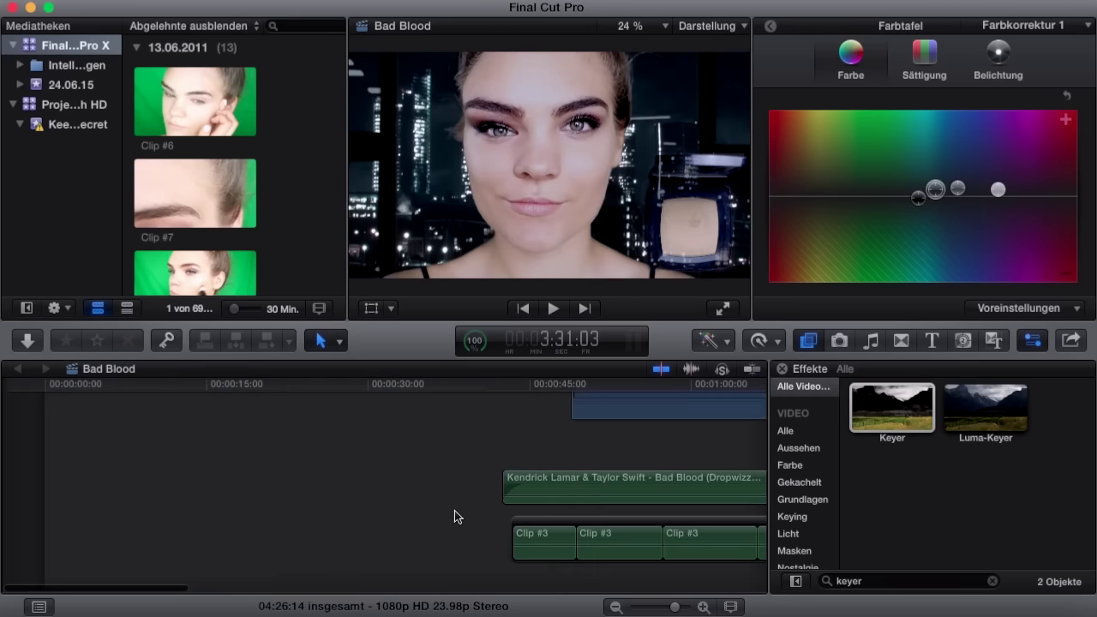
pyautogui.scroll(-2, 454, 514)
pyautogui.scroll(3, 454, 510)
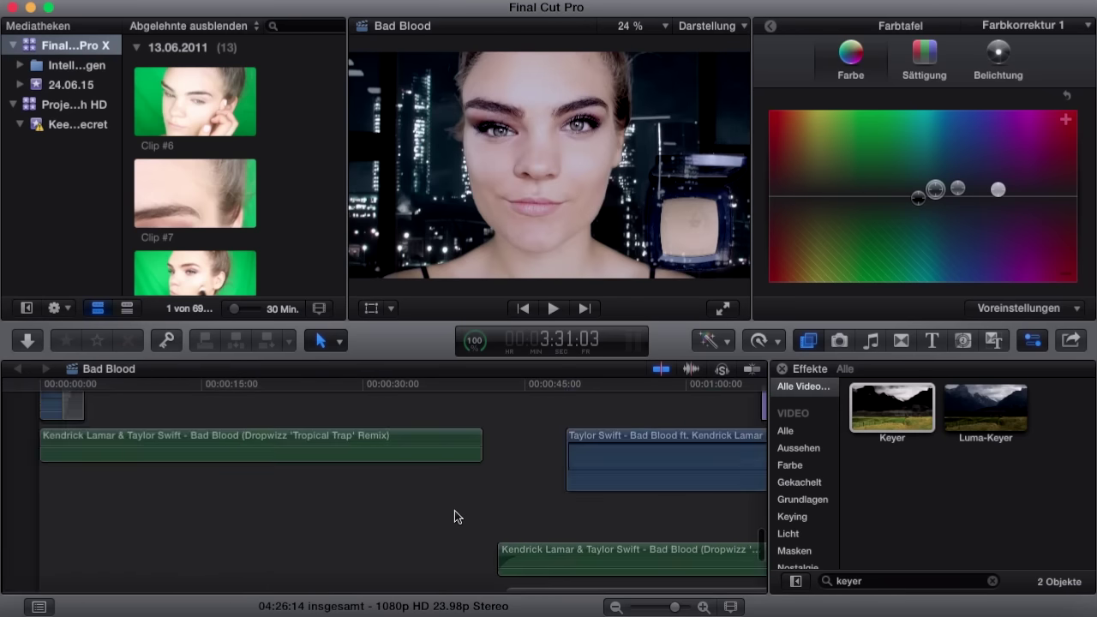
pyautogui.scroll(2, 454, 510)
pyautogui.scroll(3, 455, 510)
pyautogui.hscroll(1, 454, 510)
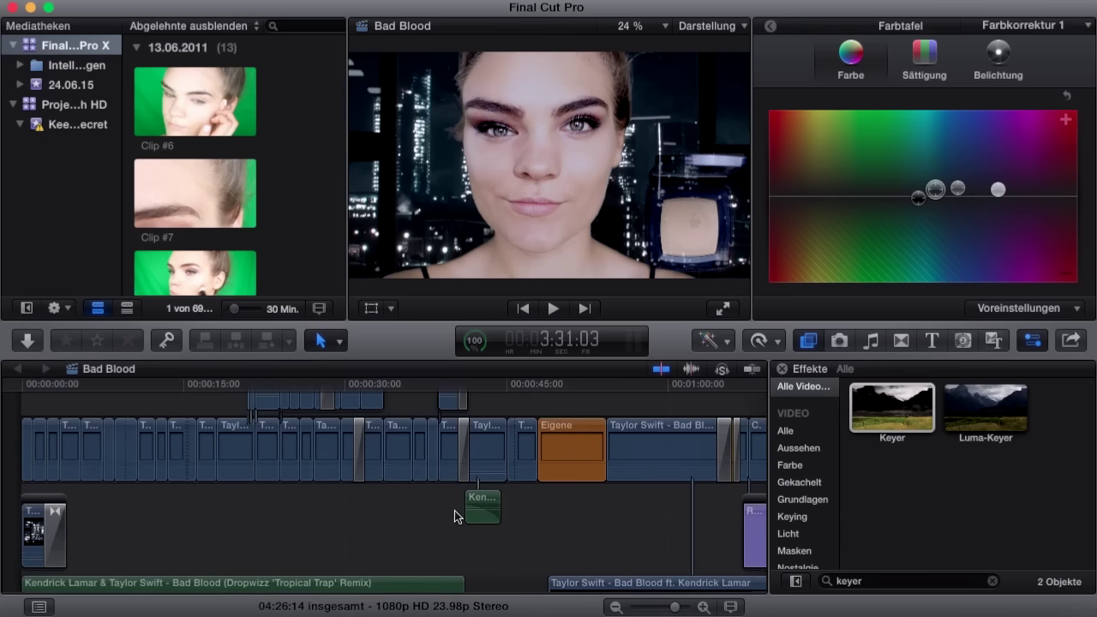
pyautogui.click(454, 510)
pyautogui.click(358, 524)
pyautogui.hscroll(2, 358, 525)
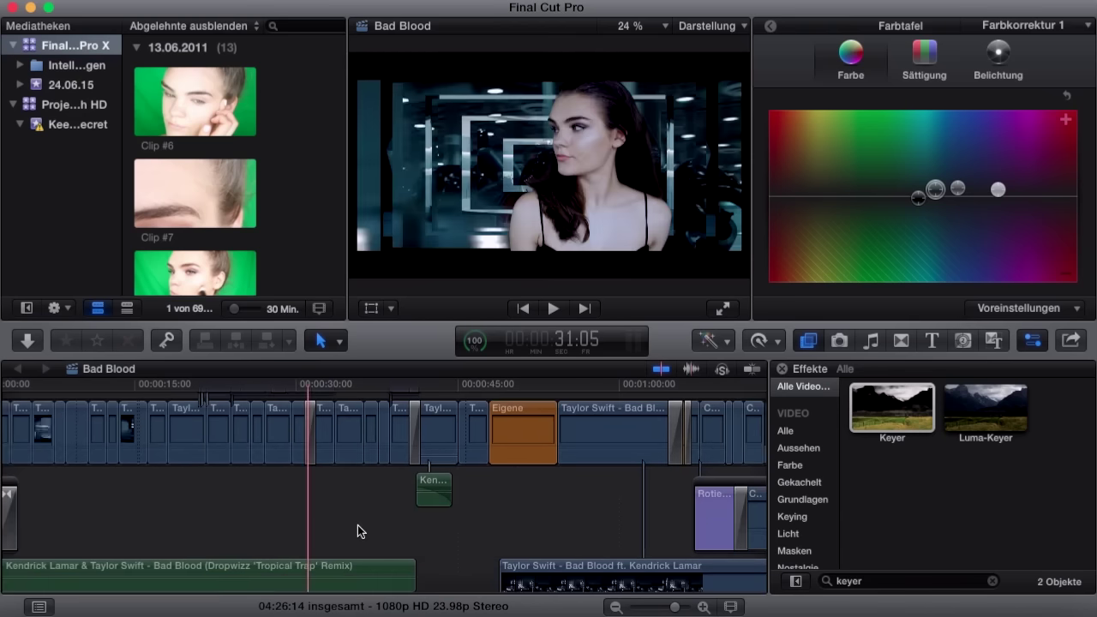
pyautogui.scroll(-3, 357, 525)
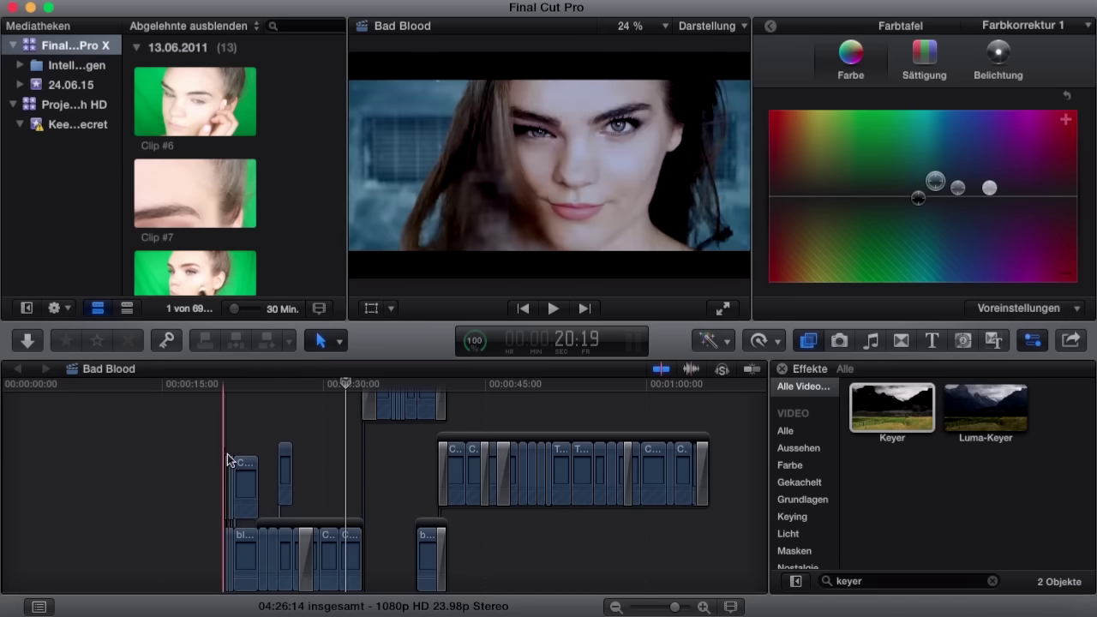
pyautogui.scroll(-5, 257, 480)
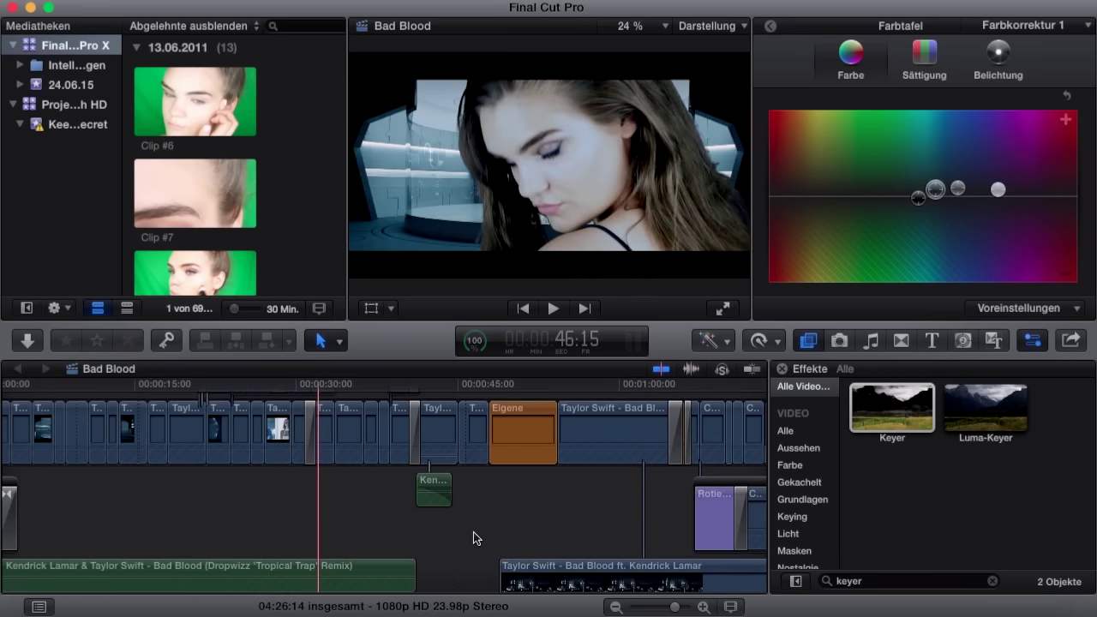
pyautogui.hscroll(3, 473, 531)
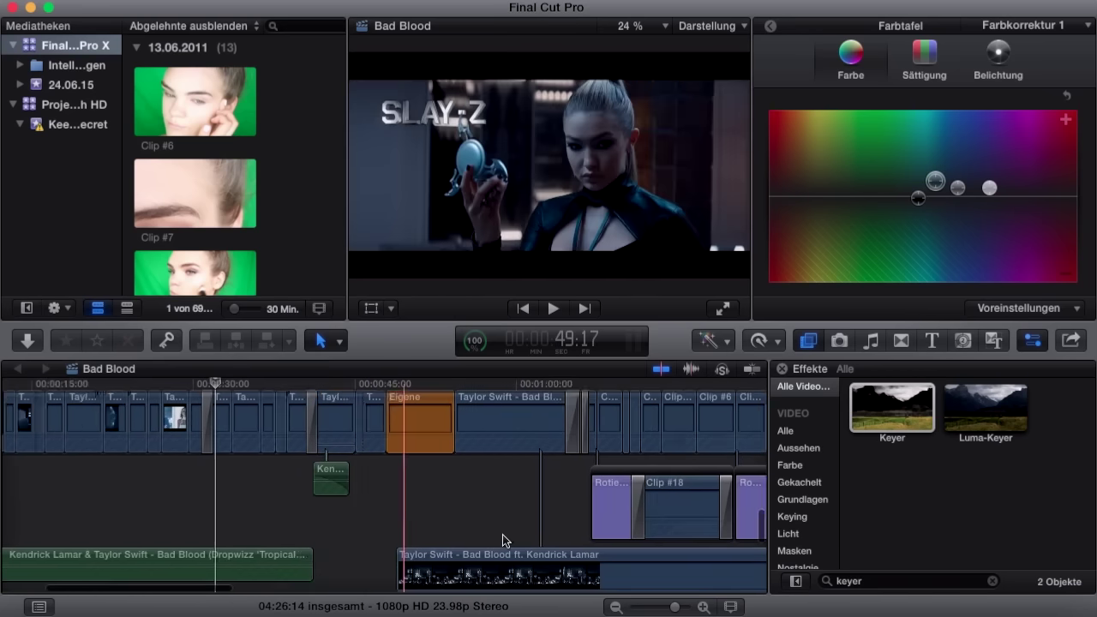
pyautogui.hscroll(5, 504, 541)
pyautogui.hscroll(10, 504, 540)
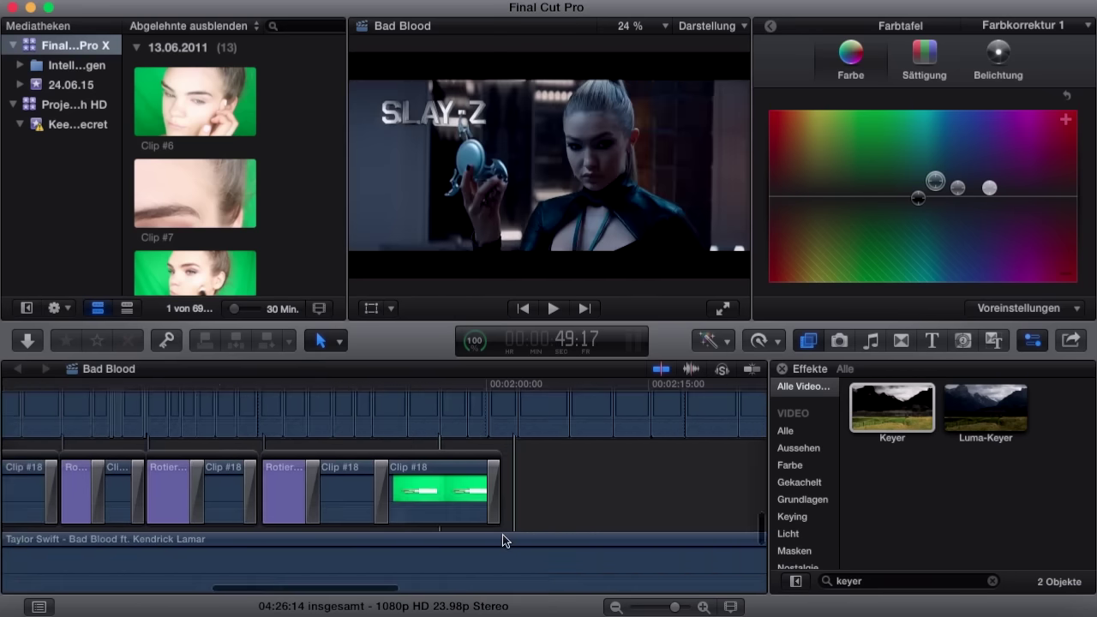
pyautogui.hscroll(5, 503, 536)
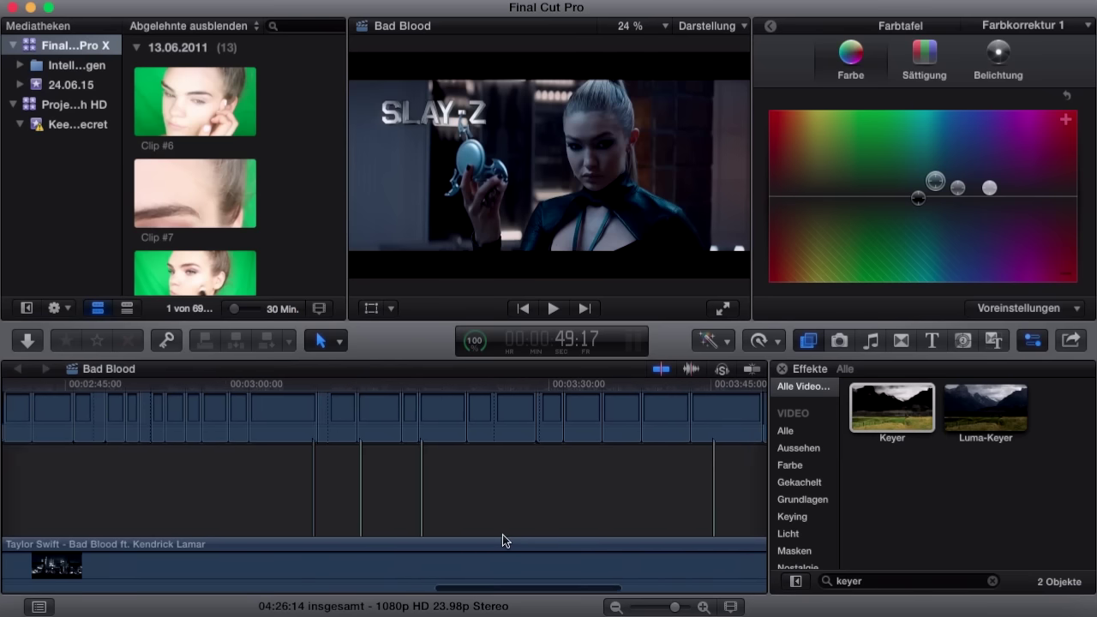
pyautogui.hscroll(5, 503, 536)
pyautogui.hscroll(10, 503, 534)
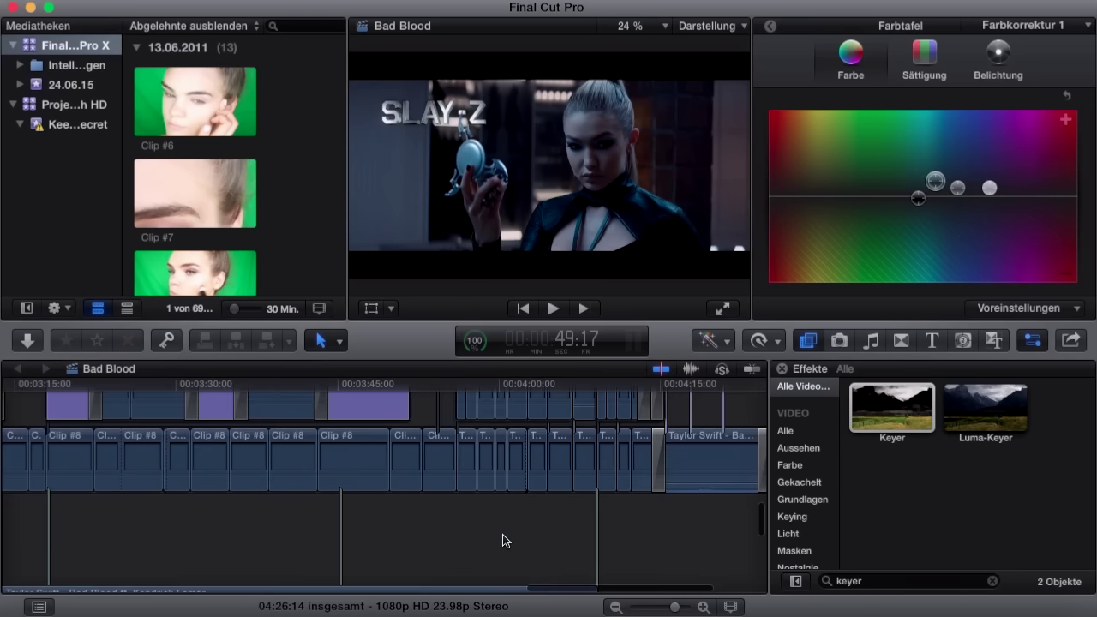
pyautogui.scroll(3, 502, 535)
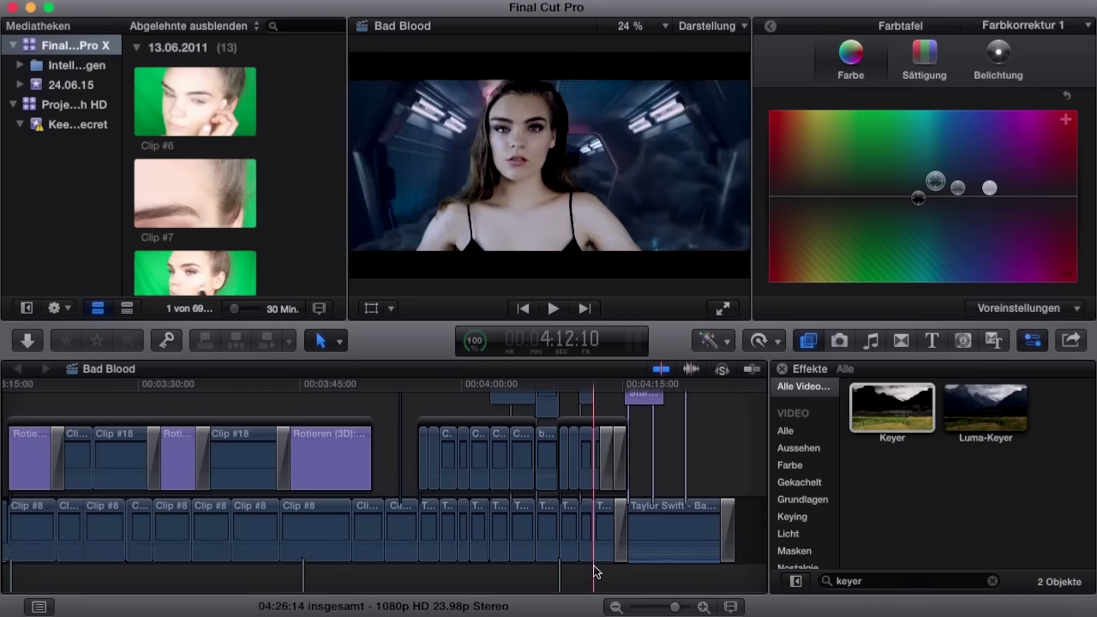
pyautogui.scroll(-2, 598, 573)
pyautogui.hscroll(-1, 597, 572)
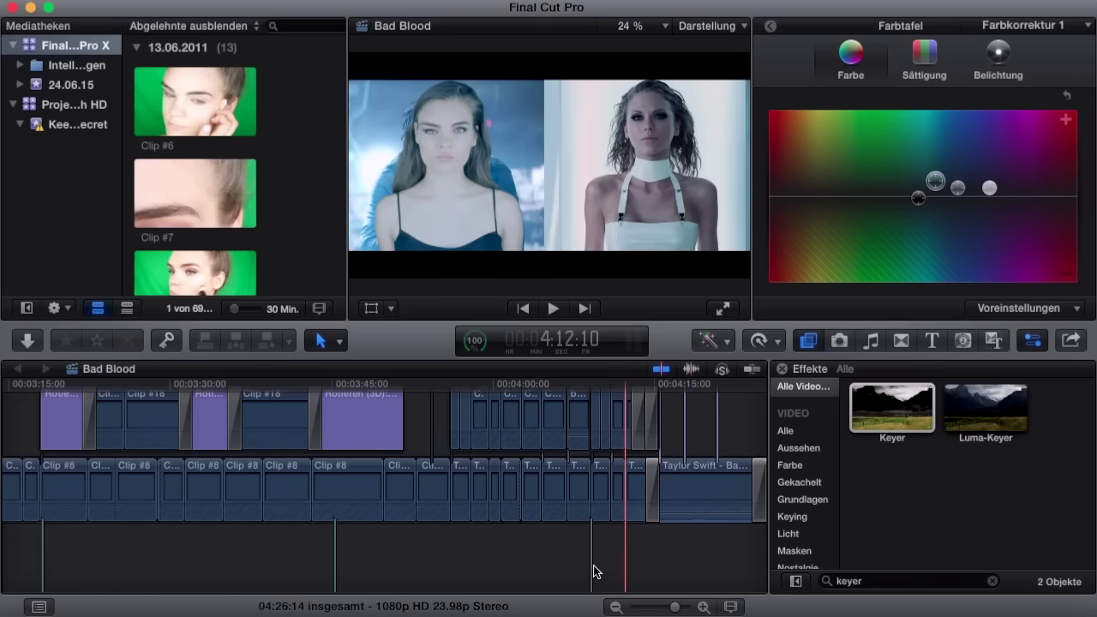
pyautogui.hscroll(-10, 597, 573)
pyautogui.scroll(3, 597, 573)
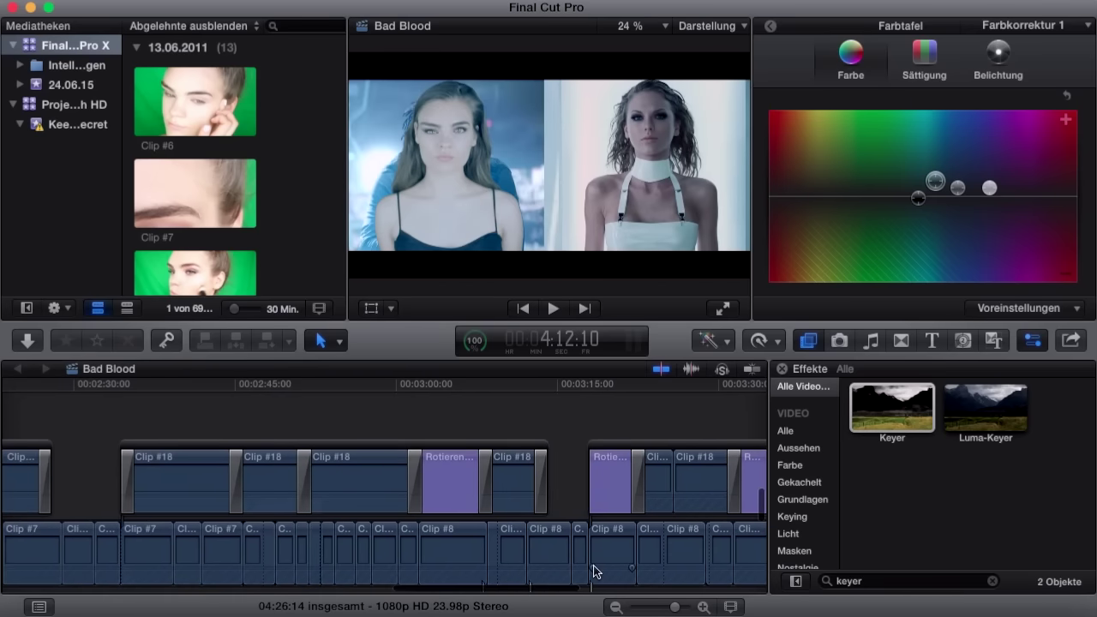
pyautogui.hscroll(-8, 597, 573)
pyautogui.scroll(-1, 598, 573)
pyautogui.hscroll(-6, 597, 573)
pyautogui.scroll(-1, 597, 573)
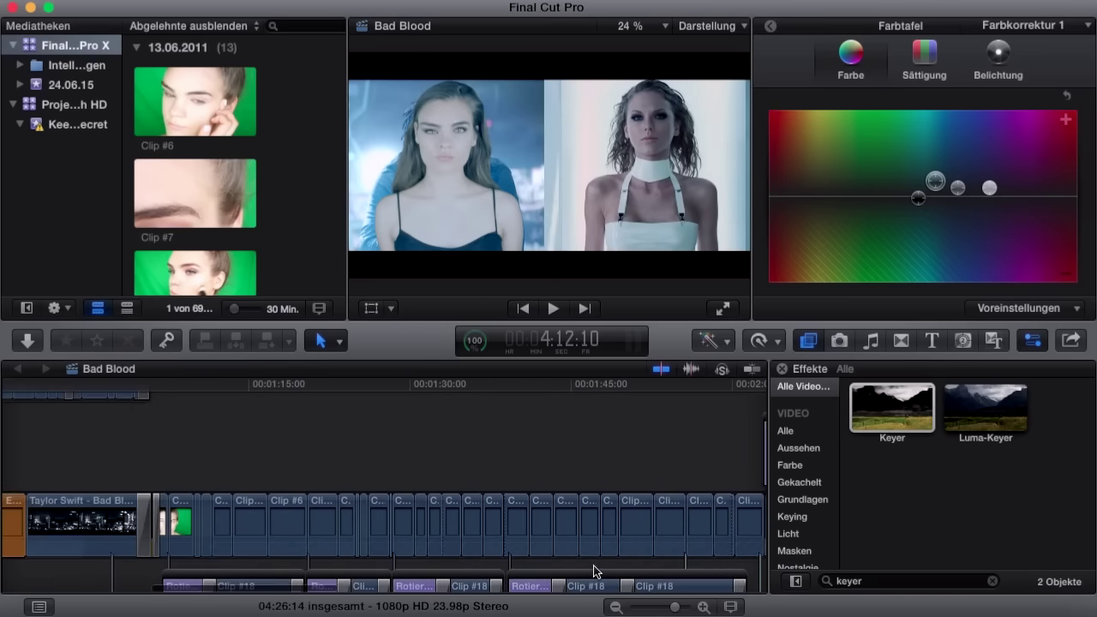
pyautogui.hscroll(-10, 598, 573)
pyautogui.scroll(3, 597, 572)
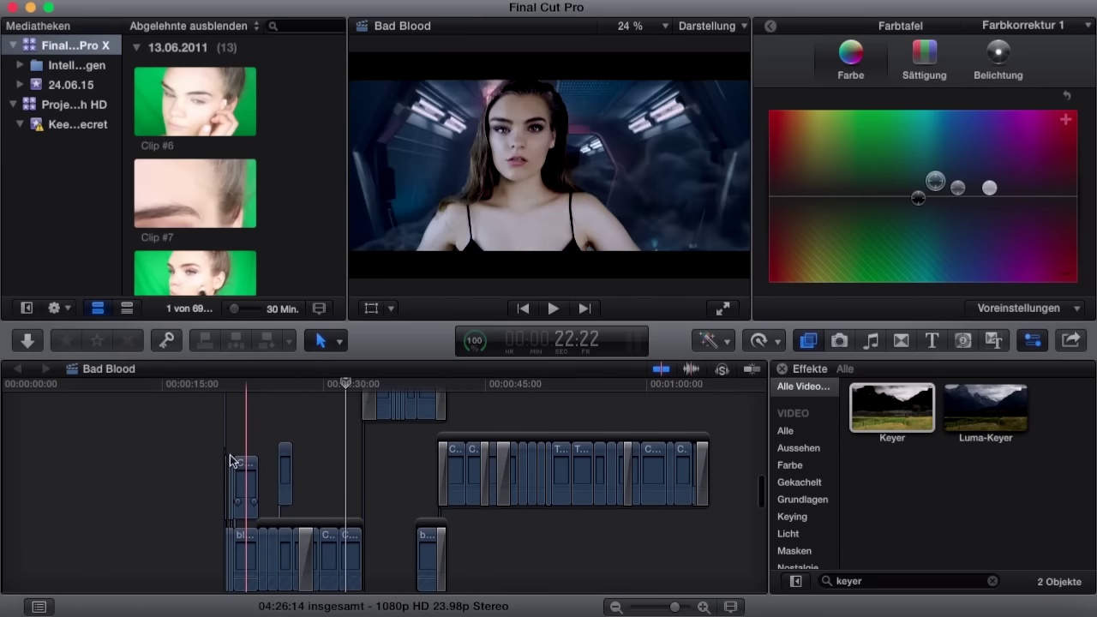
pyautogui.scroll(-6, 240, 462)
pyautogui.hscroll(3, 240, 463)
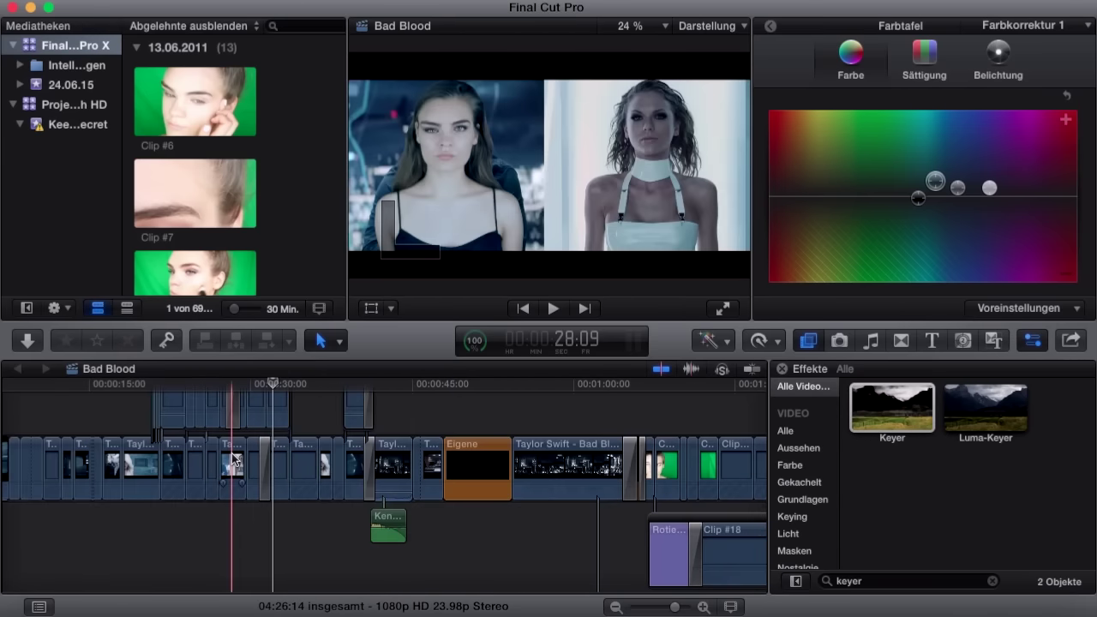